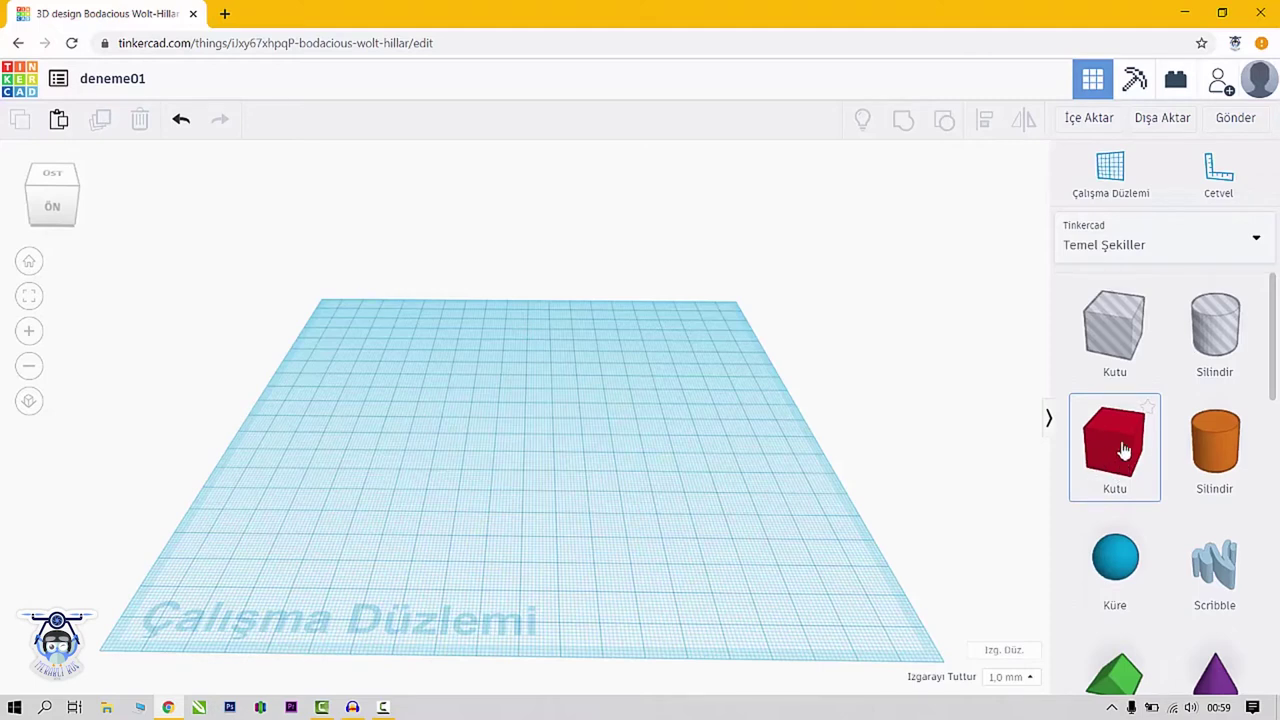
Place a solid red box on the workplane, left of its centre
drag(1110, 460, 545, 470)
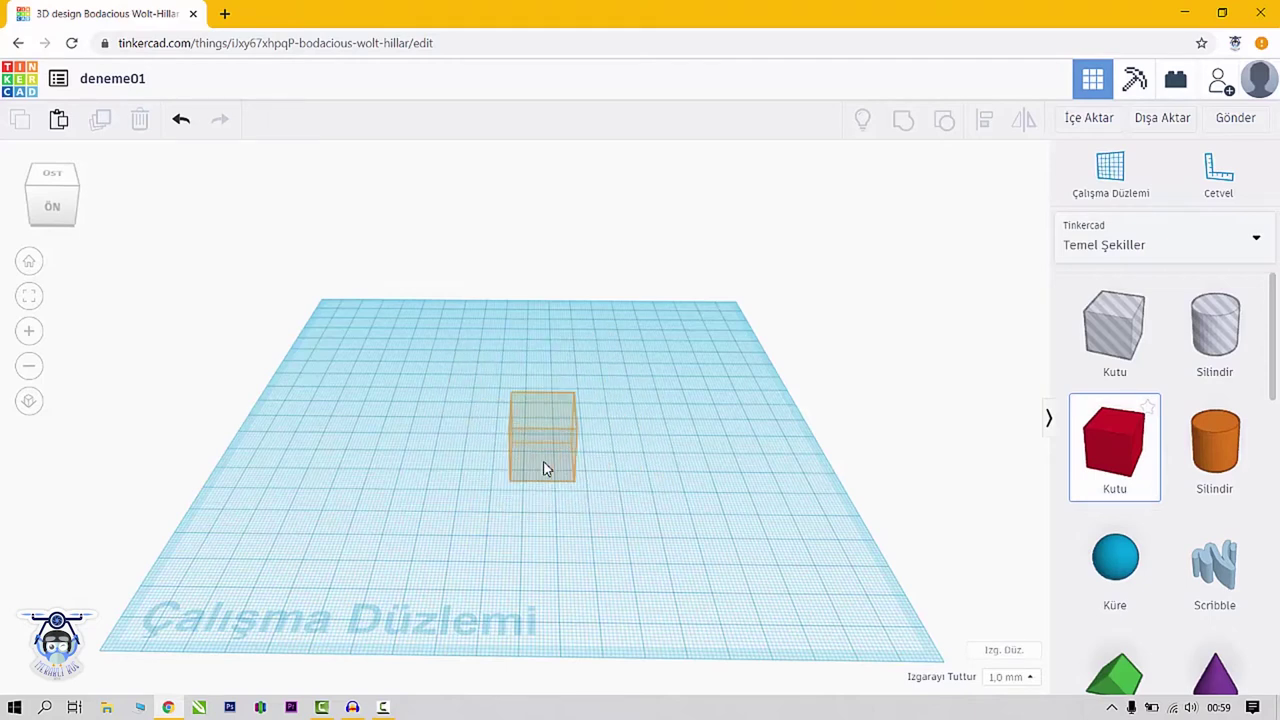
drag(545, 470, 437, 481)
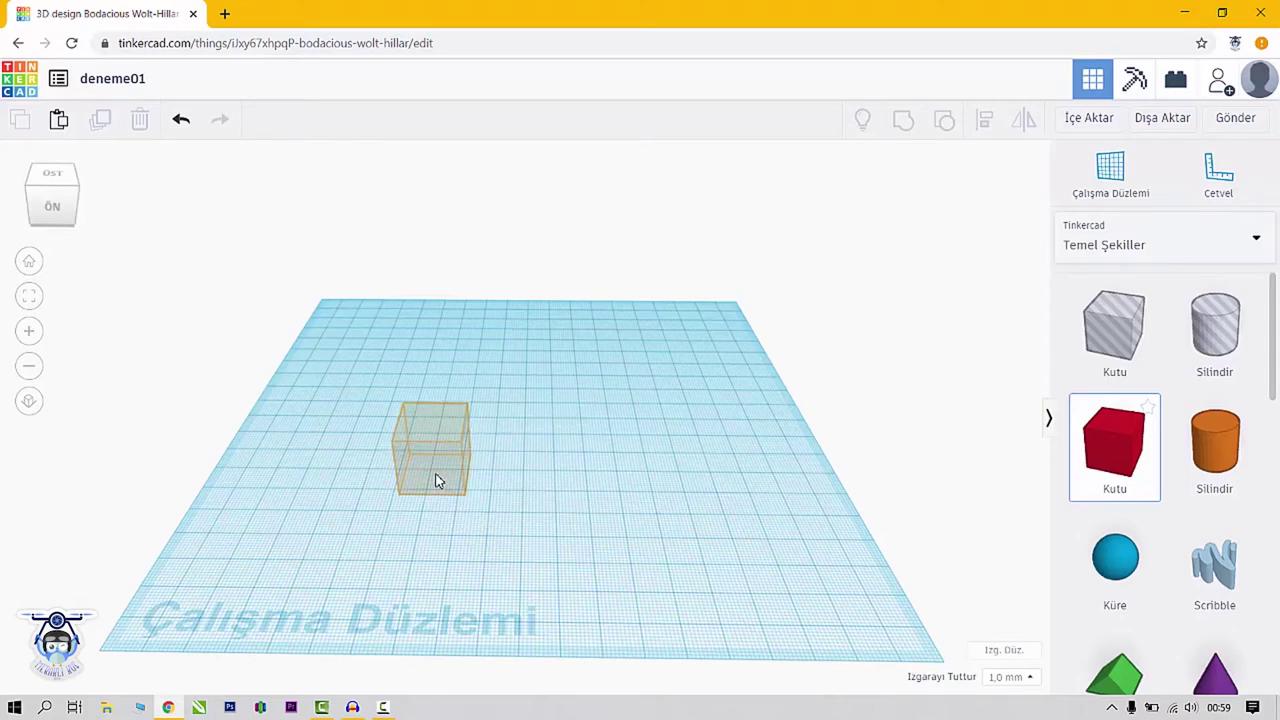
drag(437, 481, 435, 476)
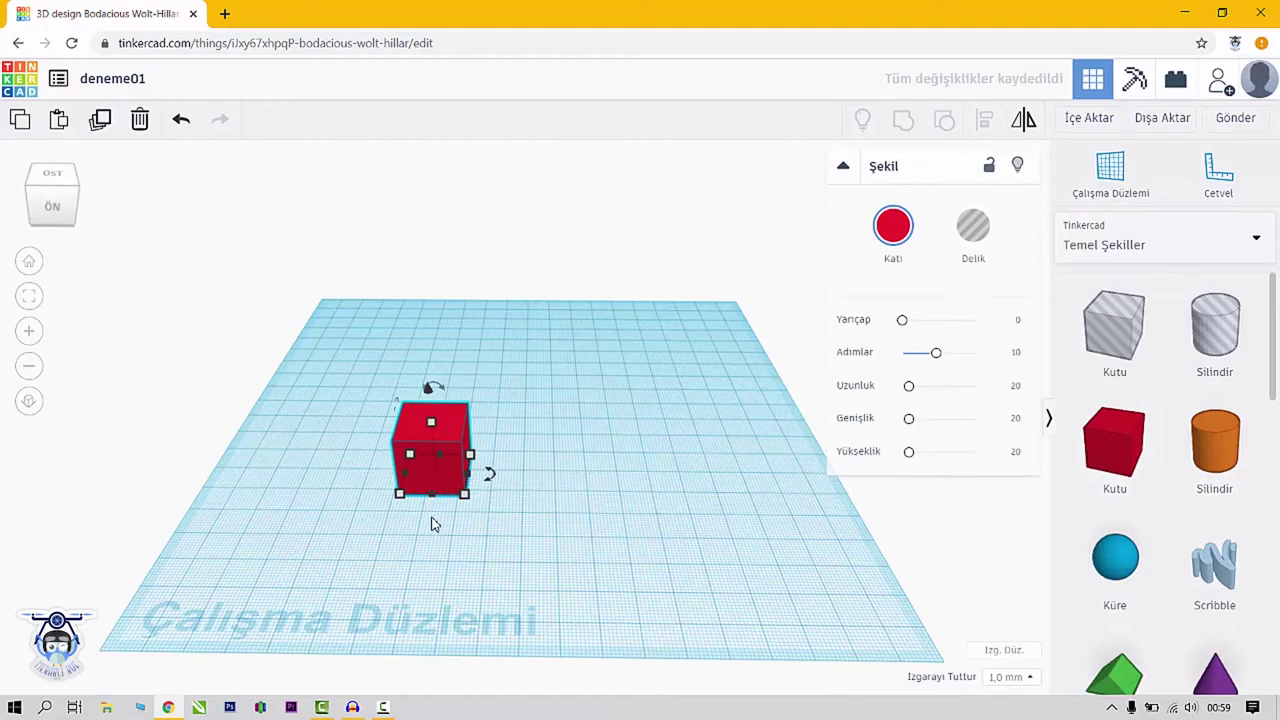
Examine the box's width, depth and height dimensions from its base corner and top handles
scroll(431, 520, up, 5)
middle_drag(376, 515, 731, 434)
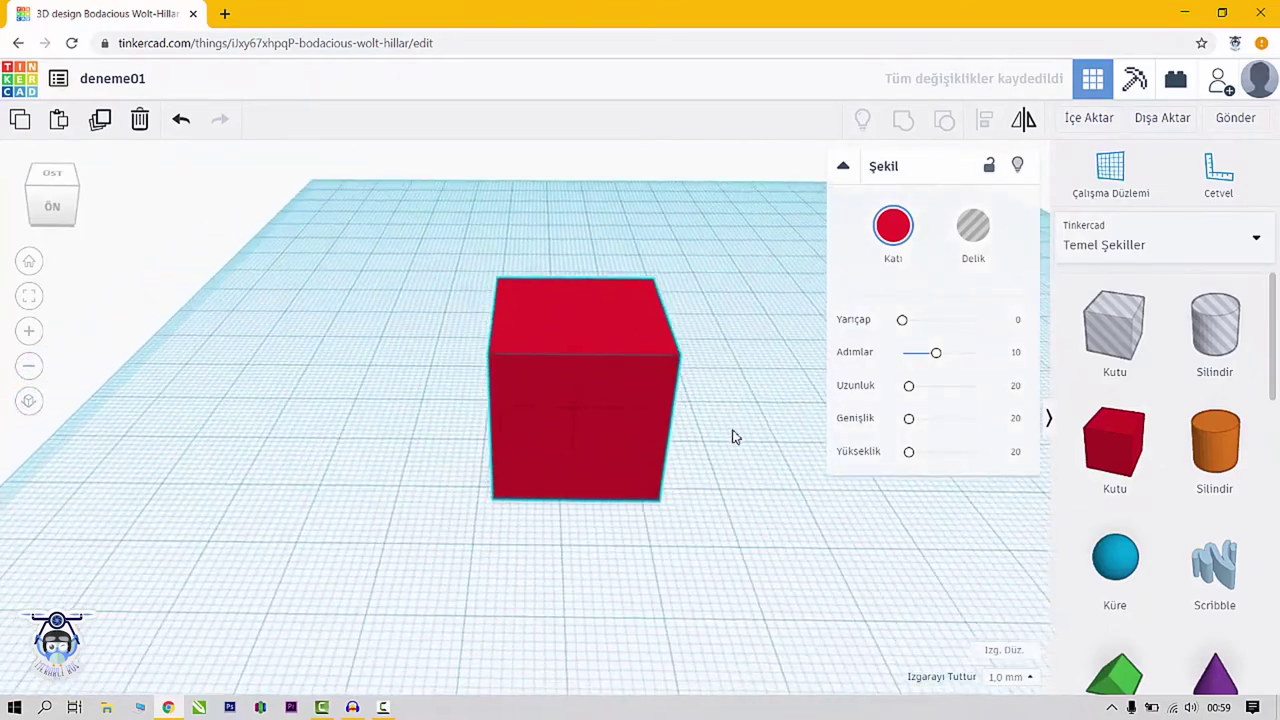
mouse_move(697, 497)
right_down()
mouse_move(746, 483)
mouse_move(703, 494)
right_up()
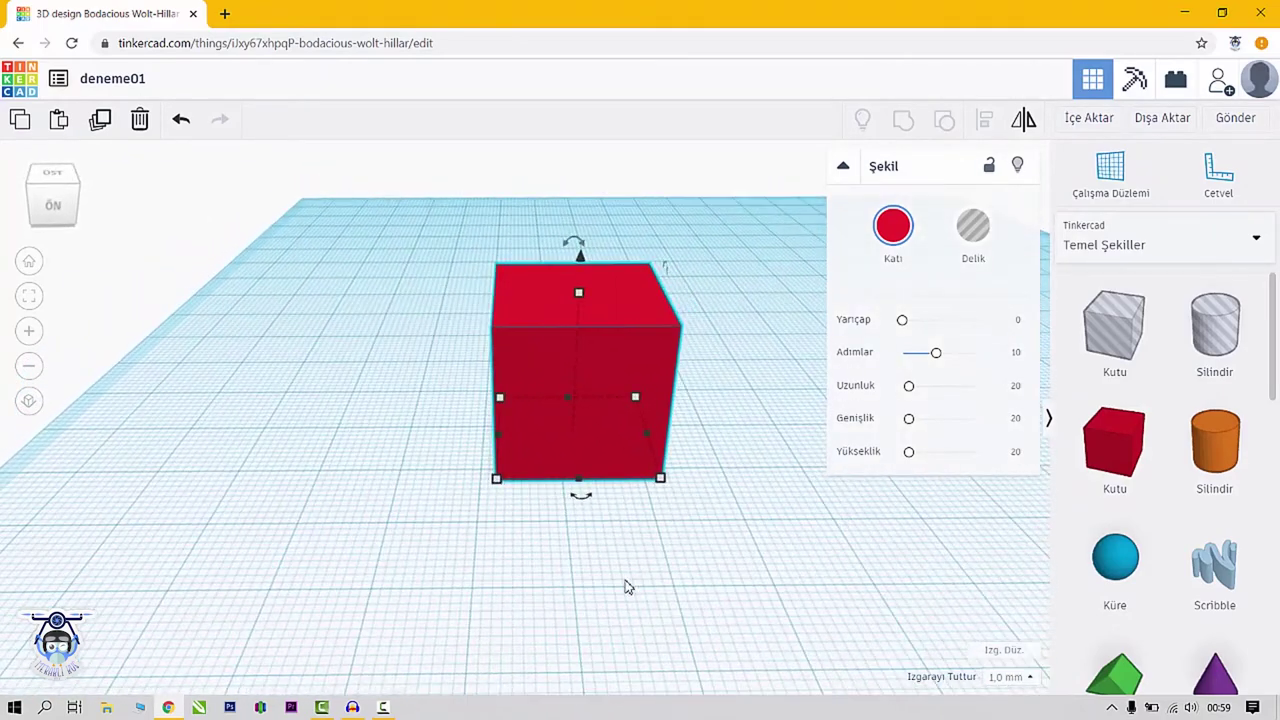
mouse_move(626, 586)
right_down()
mouse_move(751, 560)
mouse_move(418, 553)
mouse_move(497, 600)
mouse_move(580, 603)
mouse_move(663, 574)
mouse_move(741, 510)
mouse_move(714, 480)
mouse_move(677, 603)
mouse_move(623, 614)
mouse_move(546, 604)
mouse_move(611, 574)
mouse_move(637, 583)
mouse_move(638, 566)
right_up()
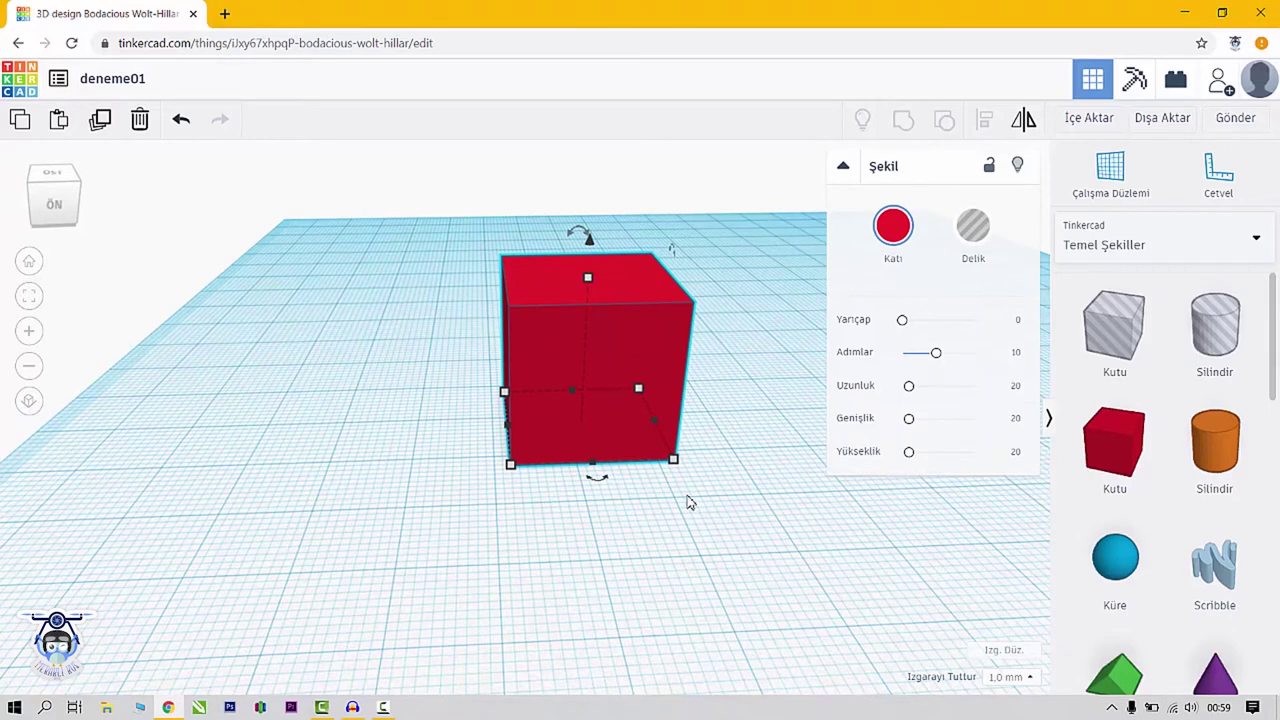
mouse_move(676, 462)
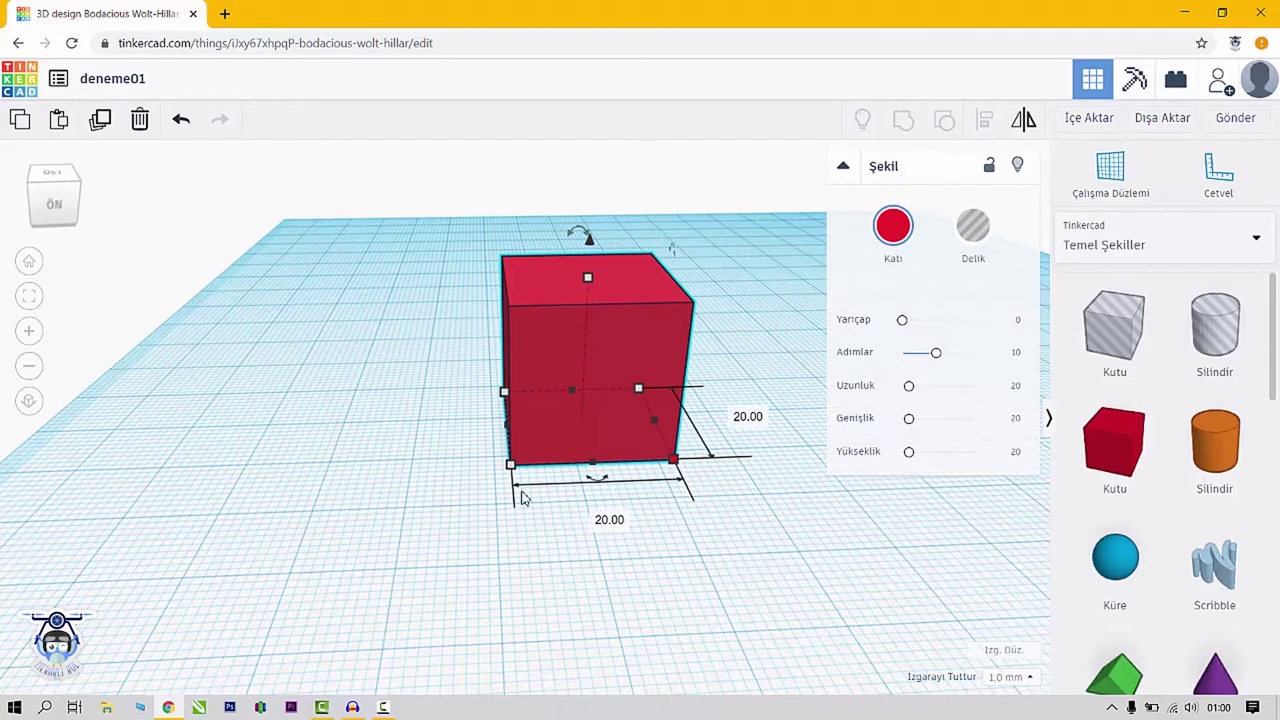
right_drag(724, 463, 760, 400)
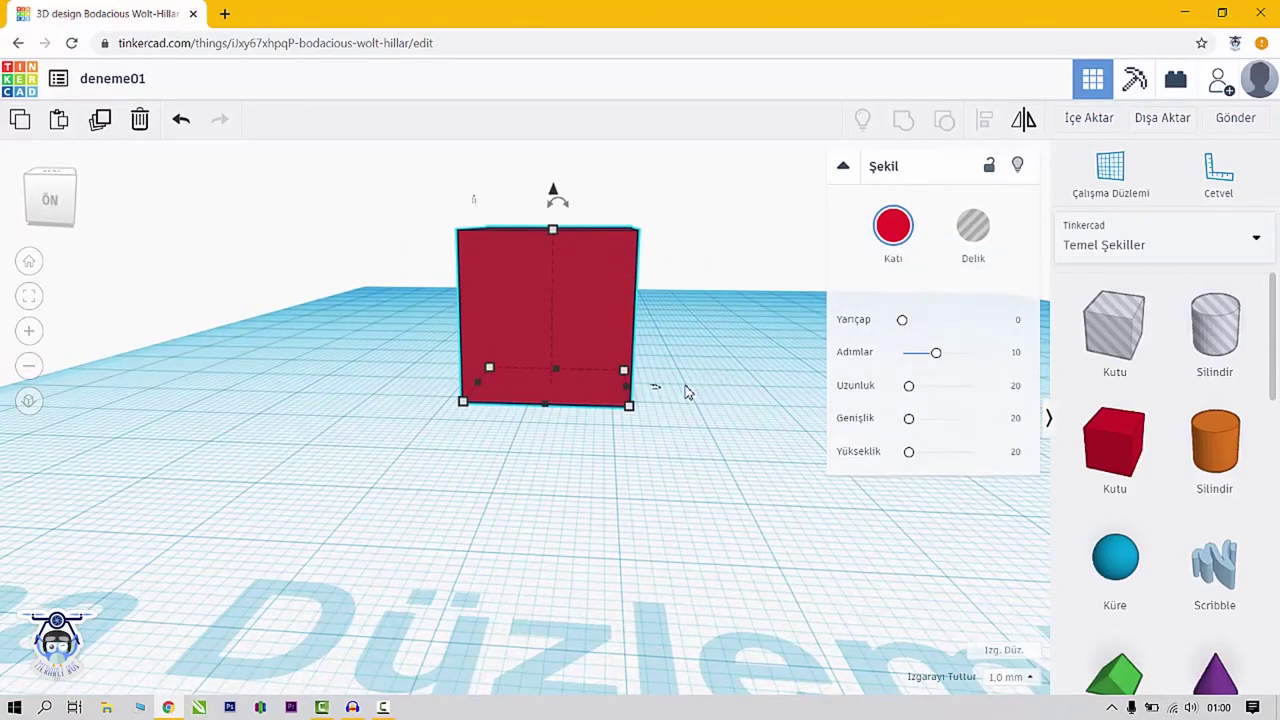
mouse_move(634, 412)
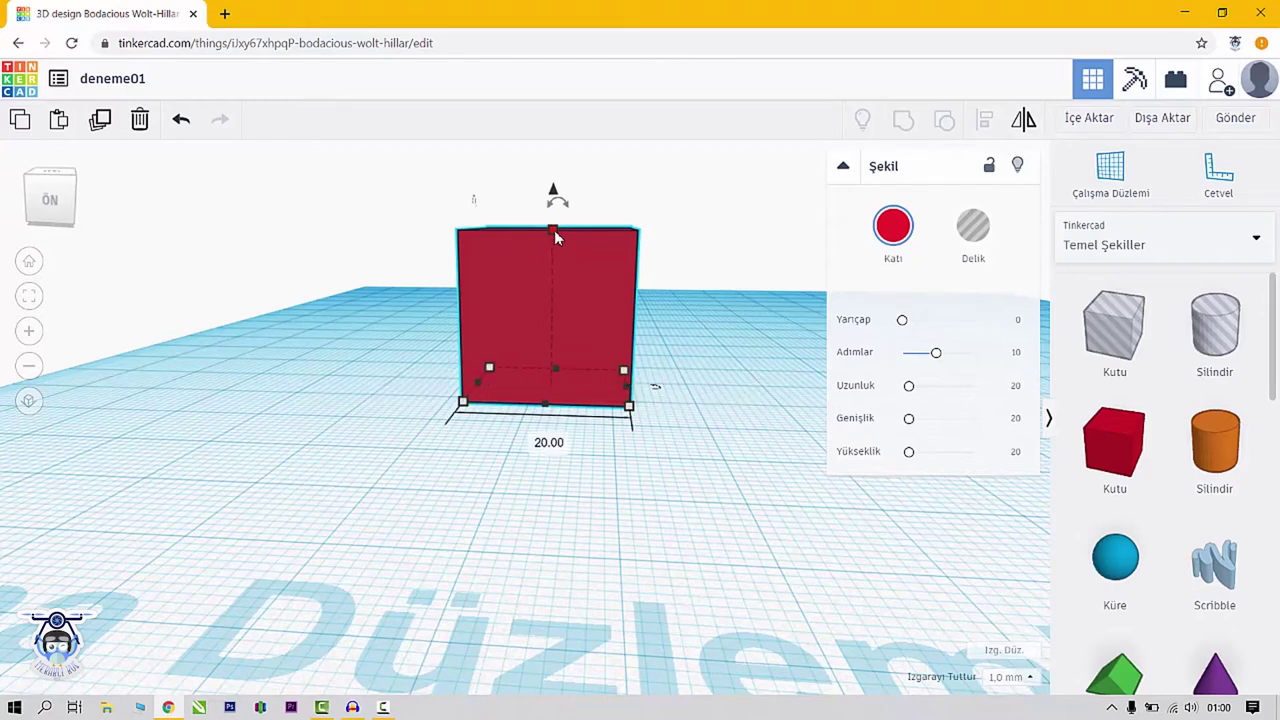
mouse_move(554, 230)
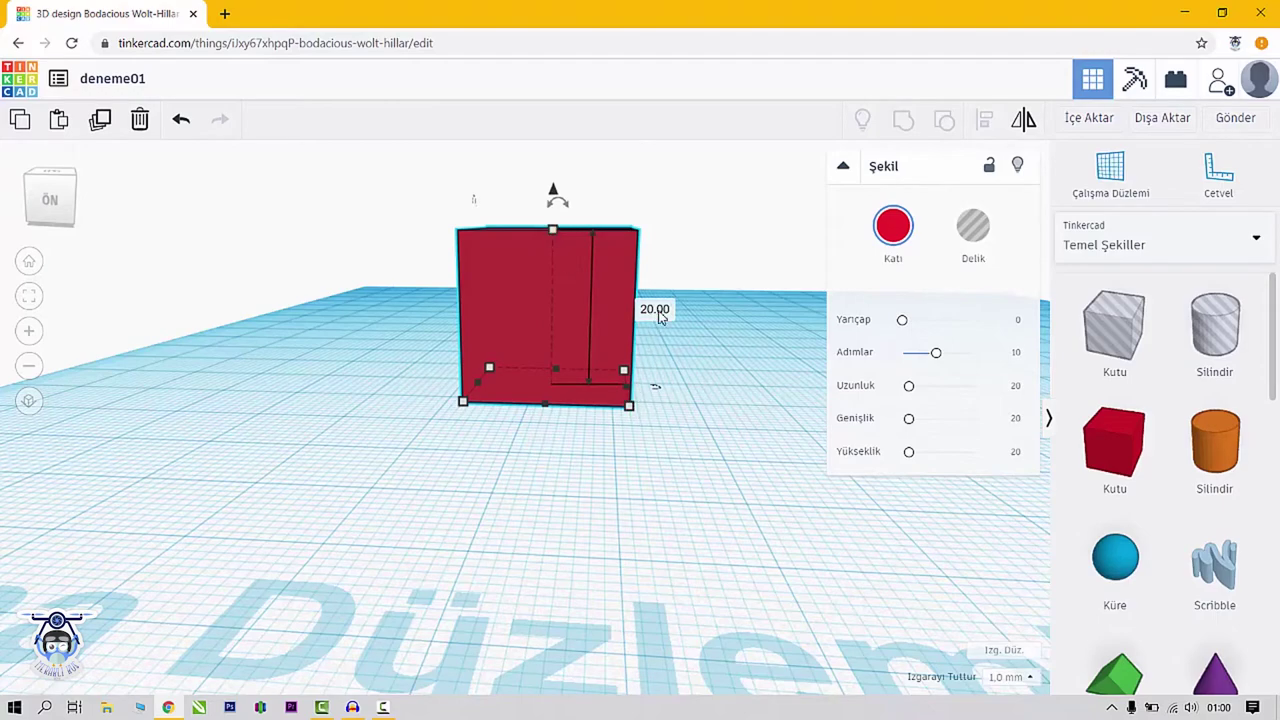
click(720, 303)
right_drag(720, 303, 755, 325)
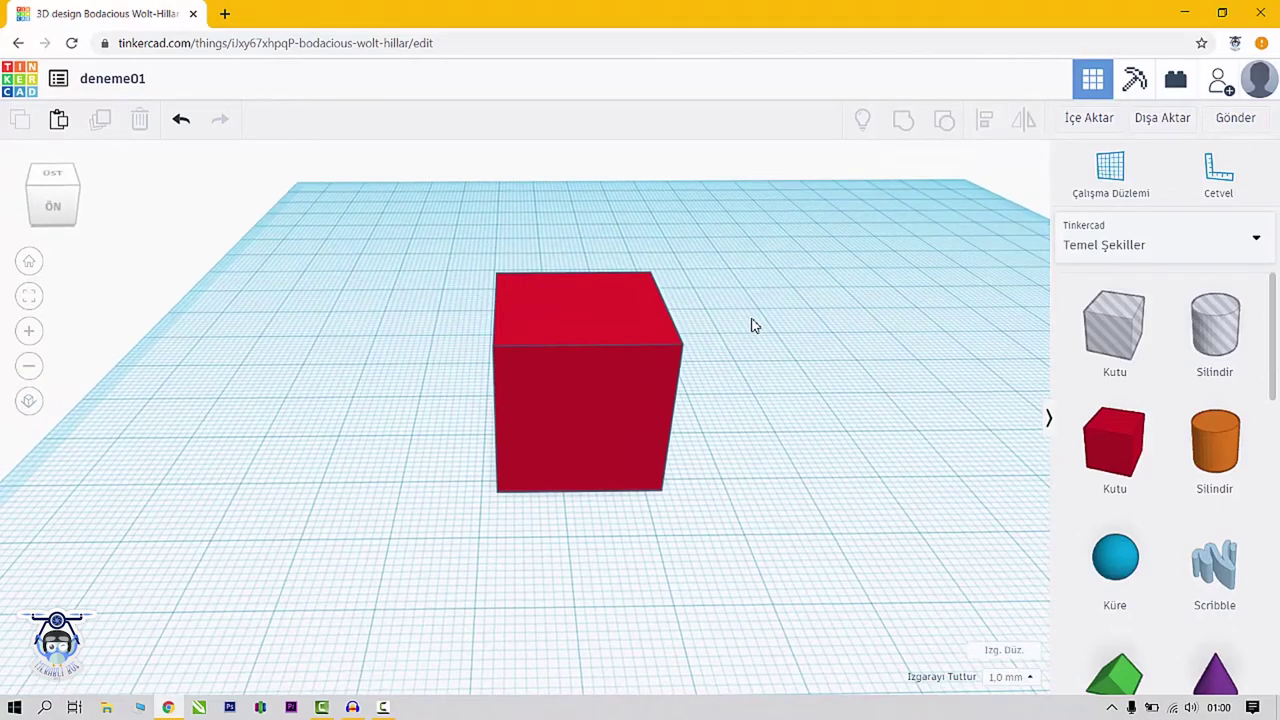
Place a ruler just outside the workplane's far-left corner and select the box to show its dimensions and offsets
scroll(606, 420, down, 3)
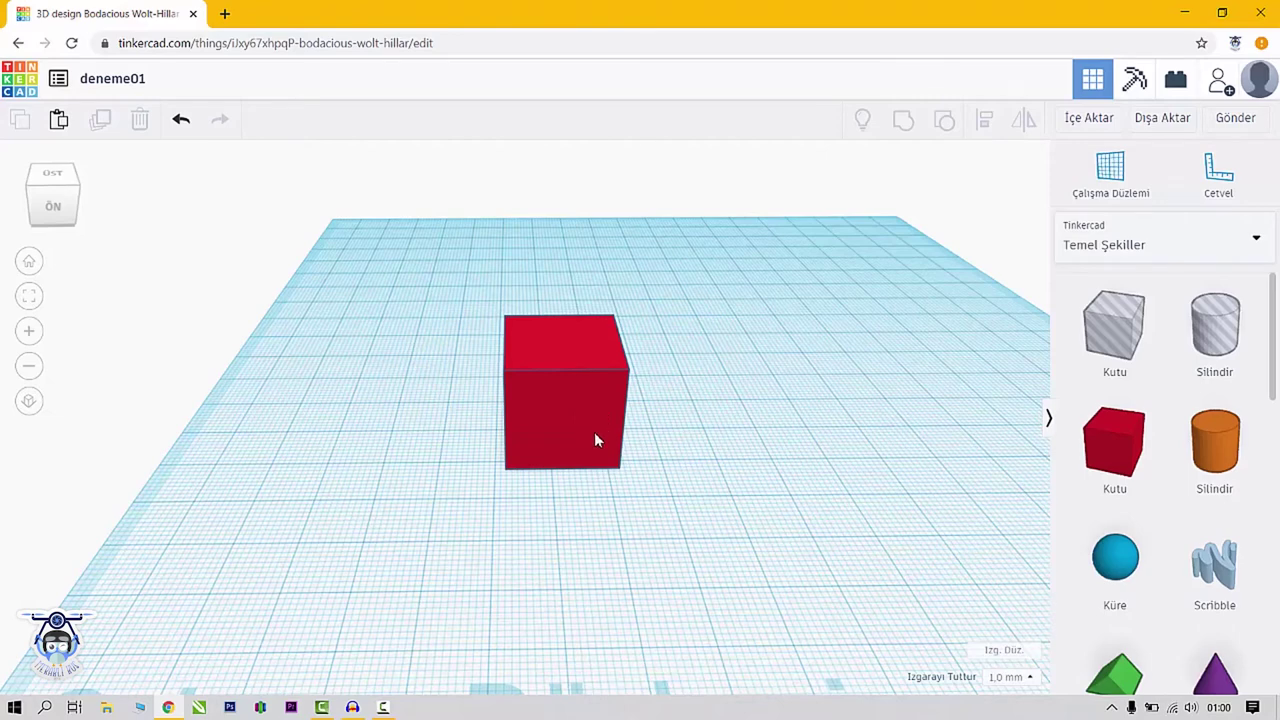
right_drag(594, 437, 677, 437)
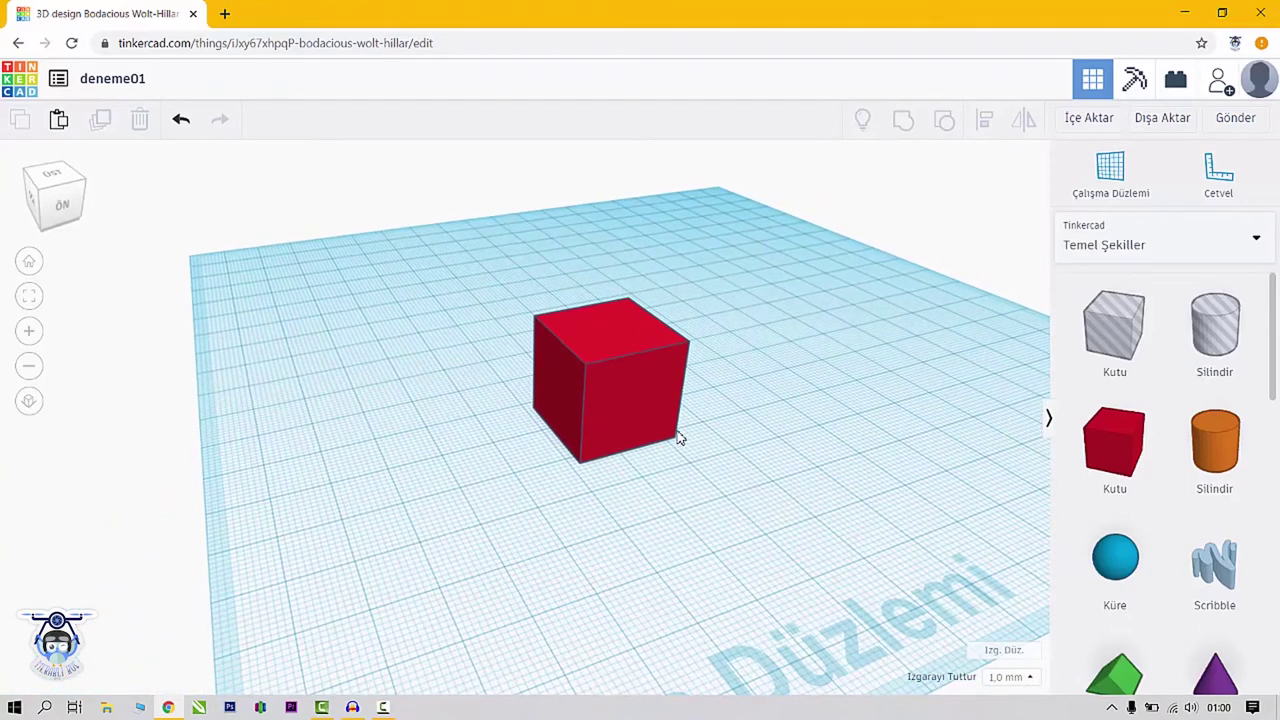
click(1218, 180)
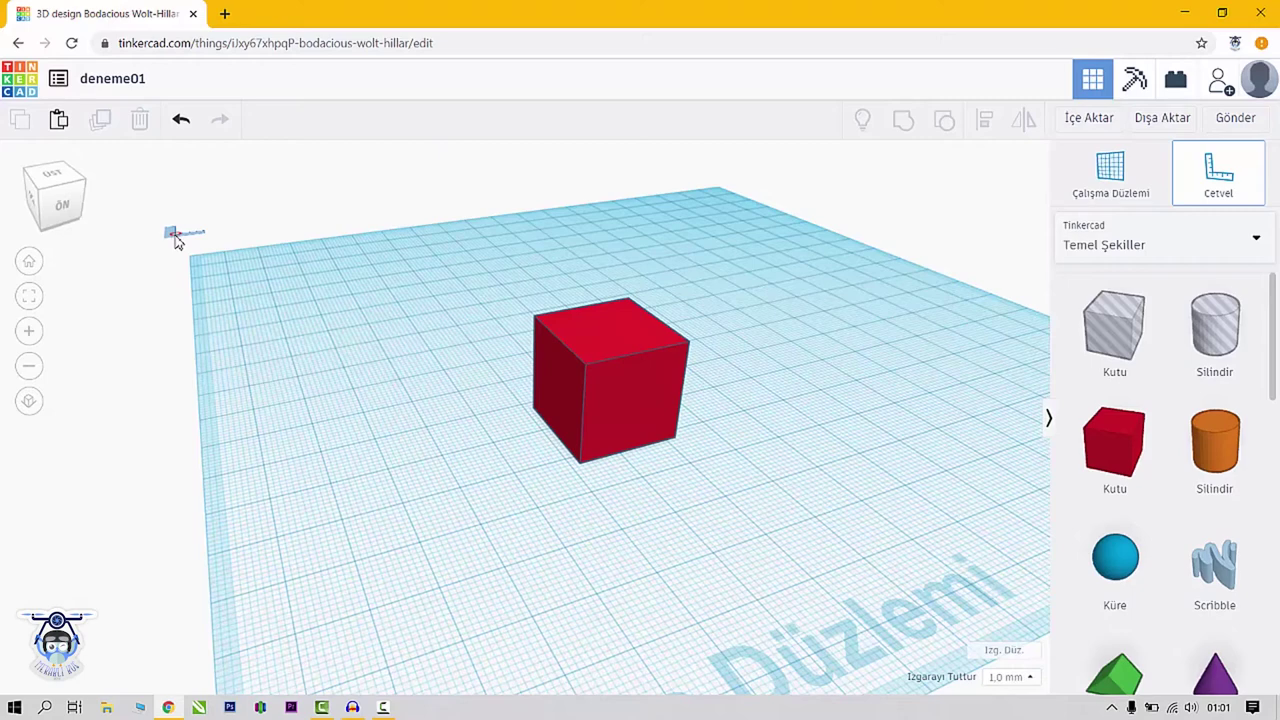
click(153, 216)
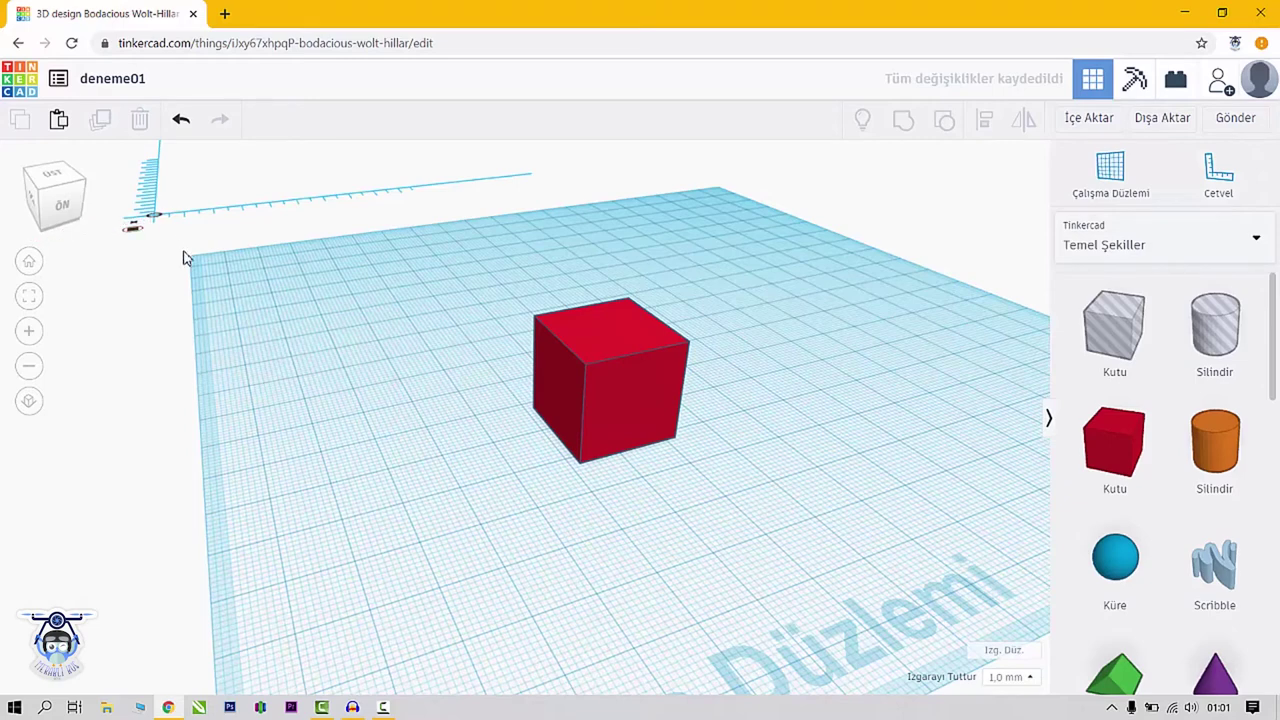
click(613, 404)
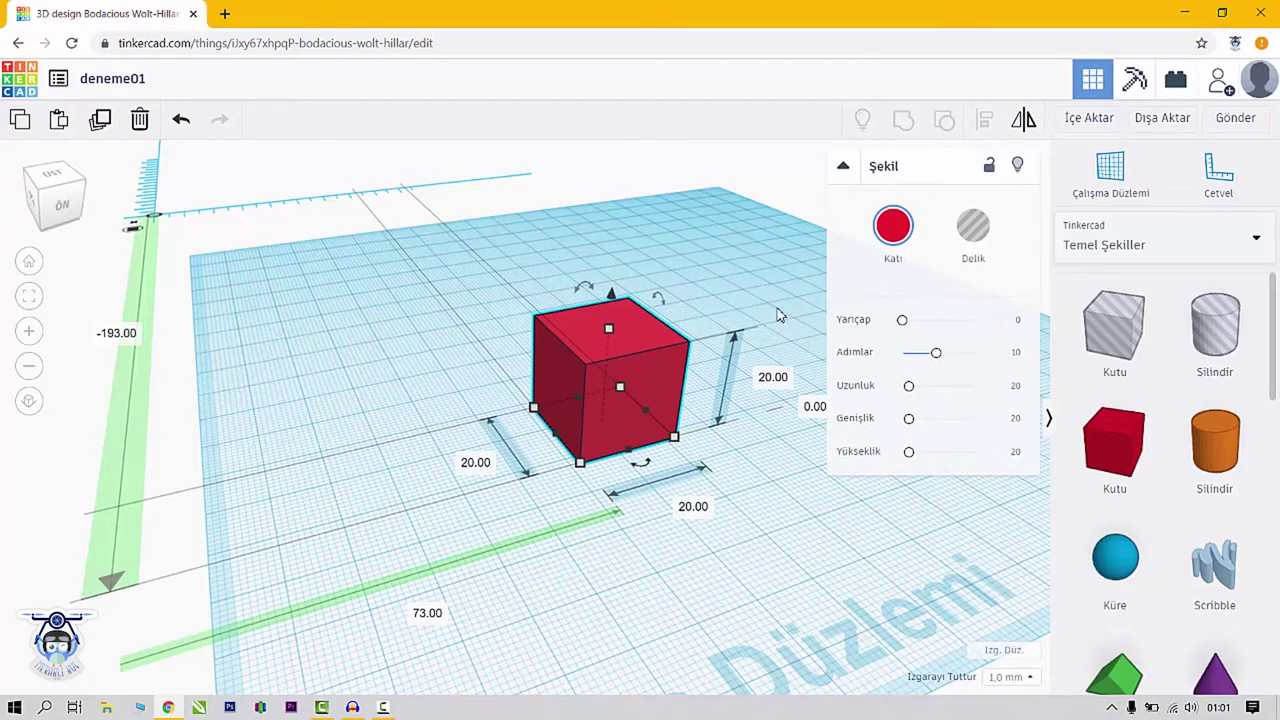
right_drag(782, 312, 686, 309)
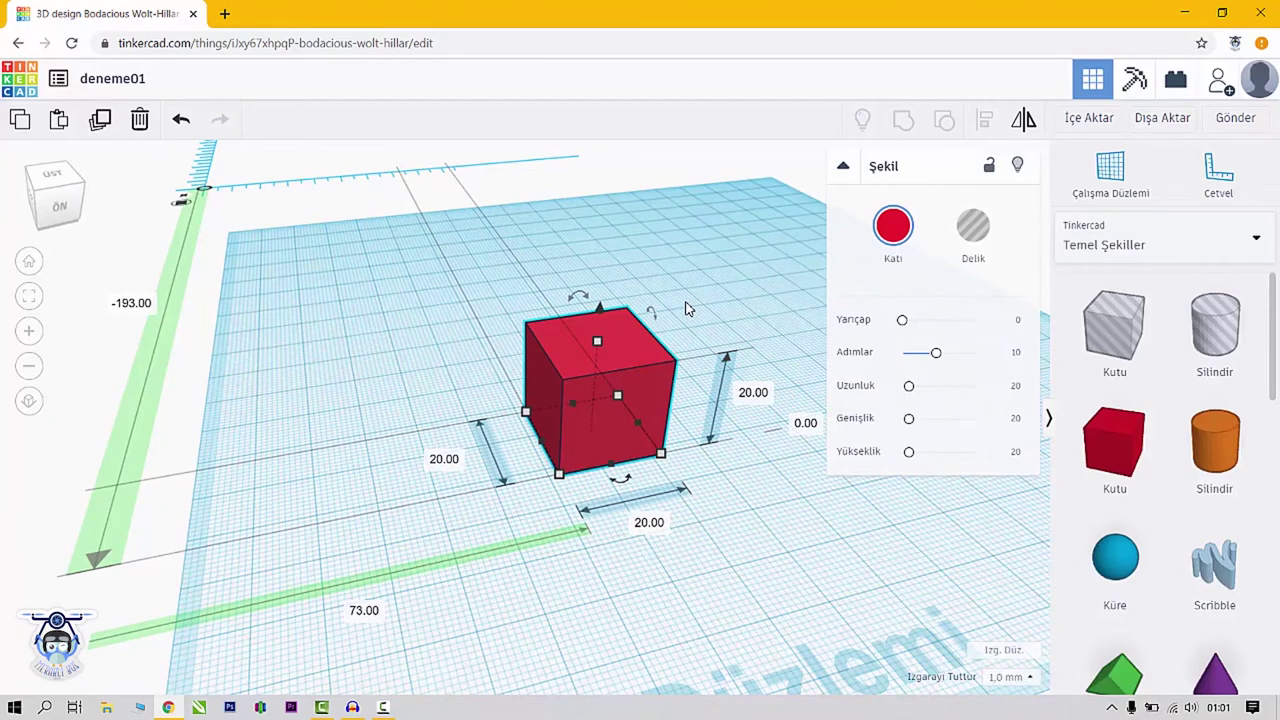
Set the box's height to 30 mm
click(755, 396)
text(30)
key(Return)
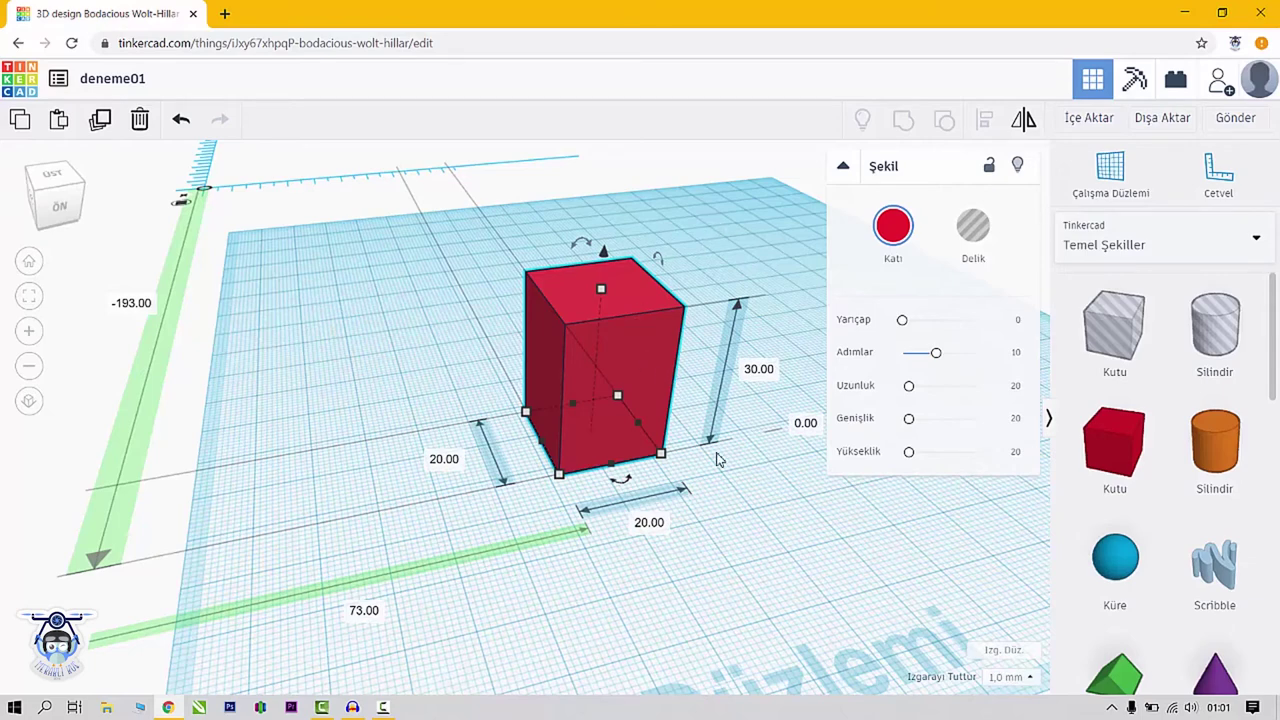
Set the box's height to 40 mm
right_drag(740, 469, 758, 428)
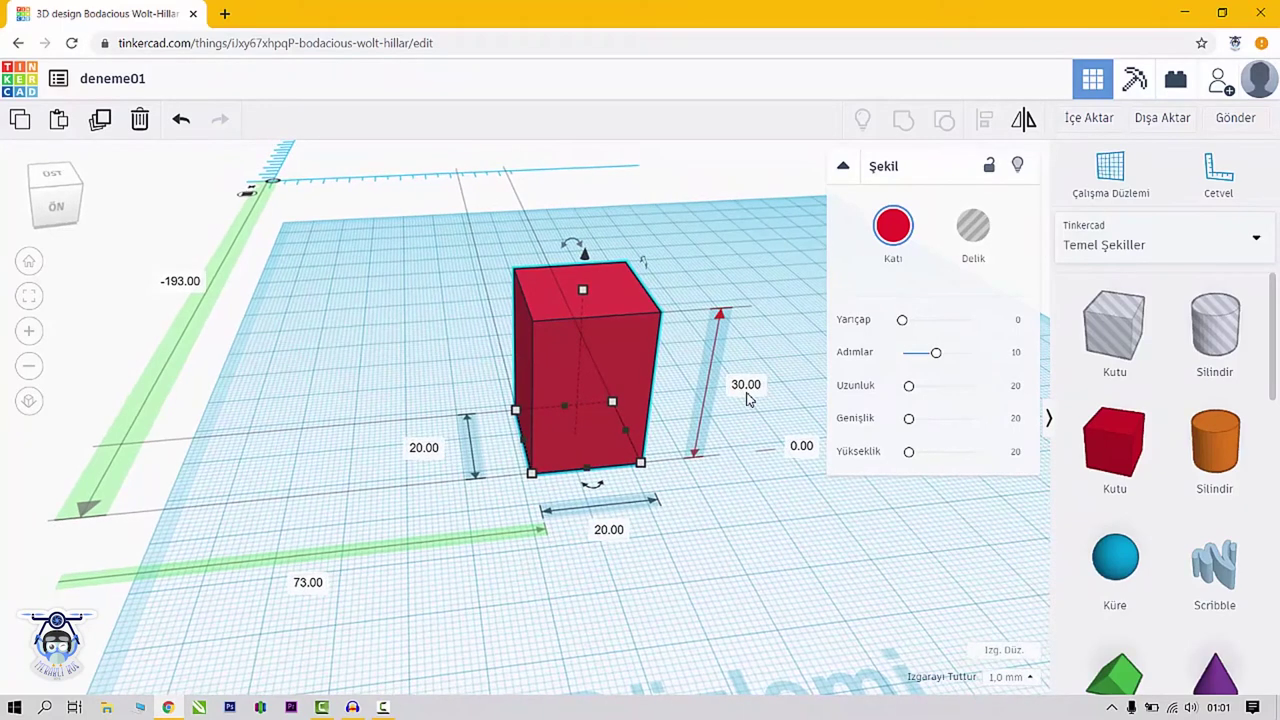
click(746, 386)
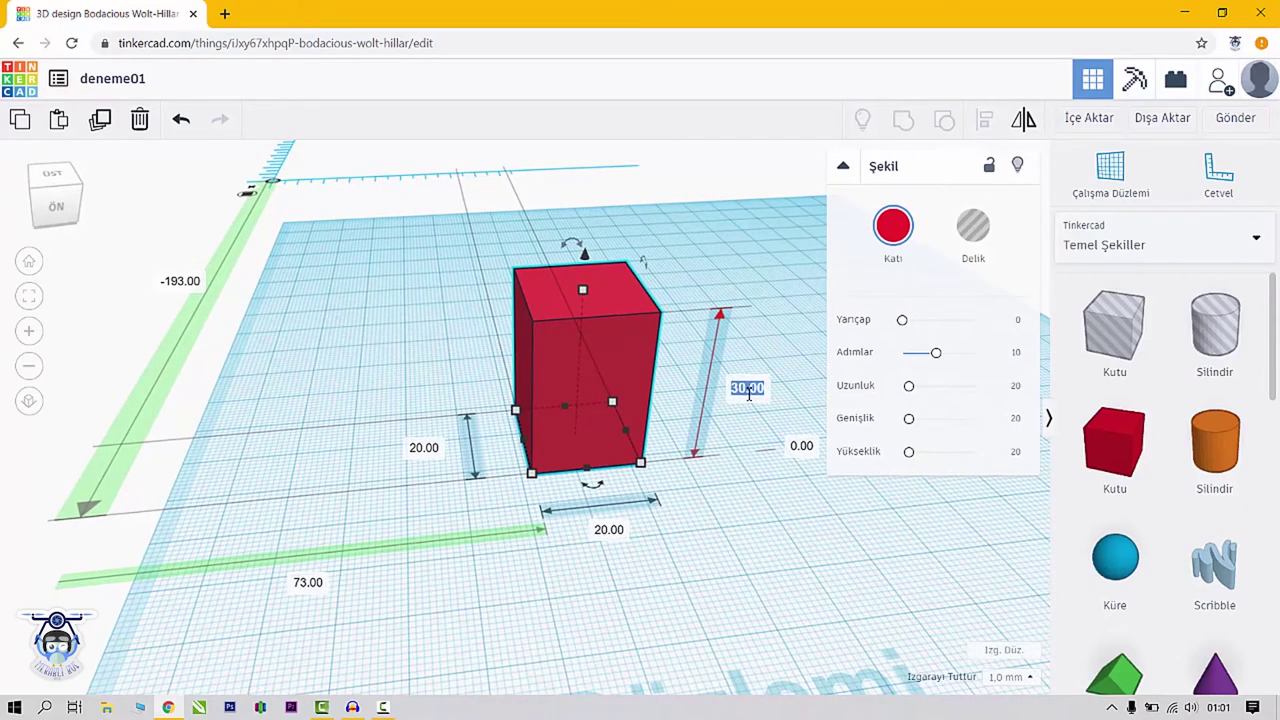
text(40)
key(Return)
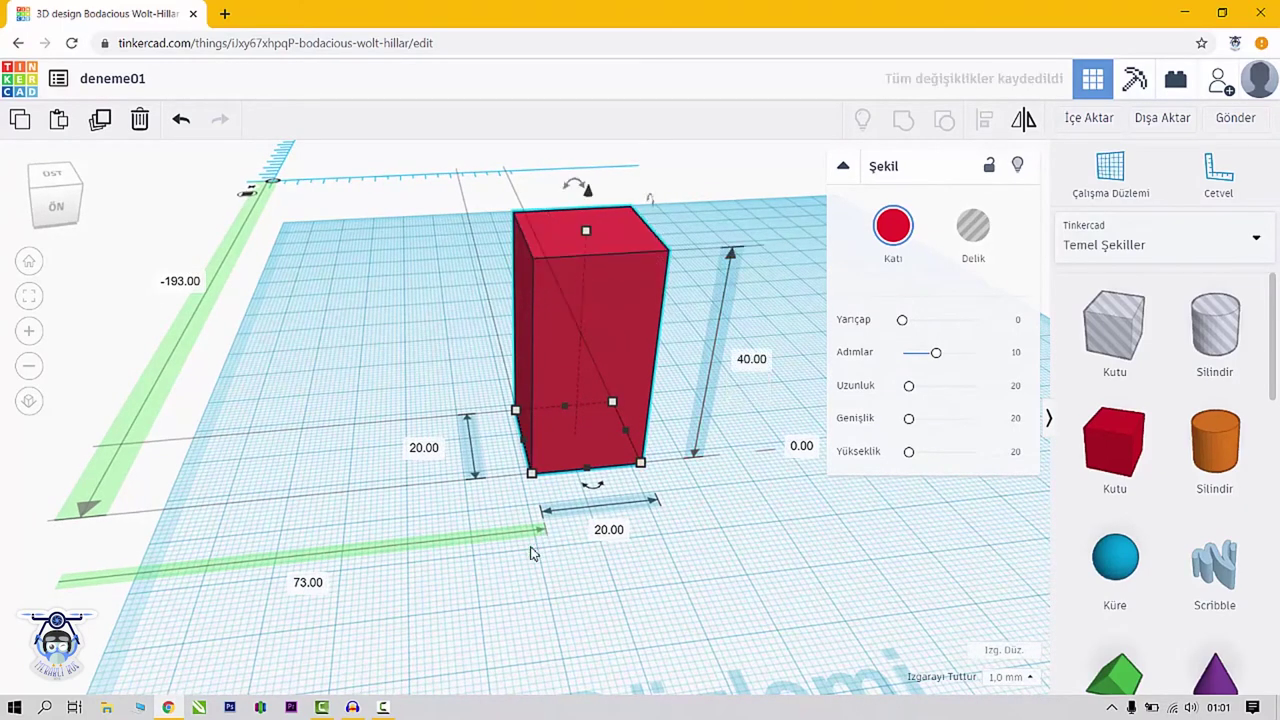
Set the box's width to 30 mm and its depth to 25 mm
click(610, 533)
text(30)
key(Return)
click(427, 452)
text(2)
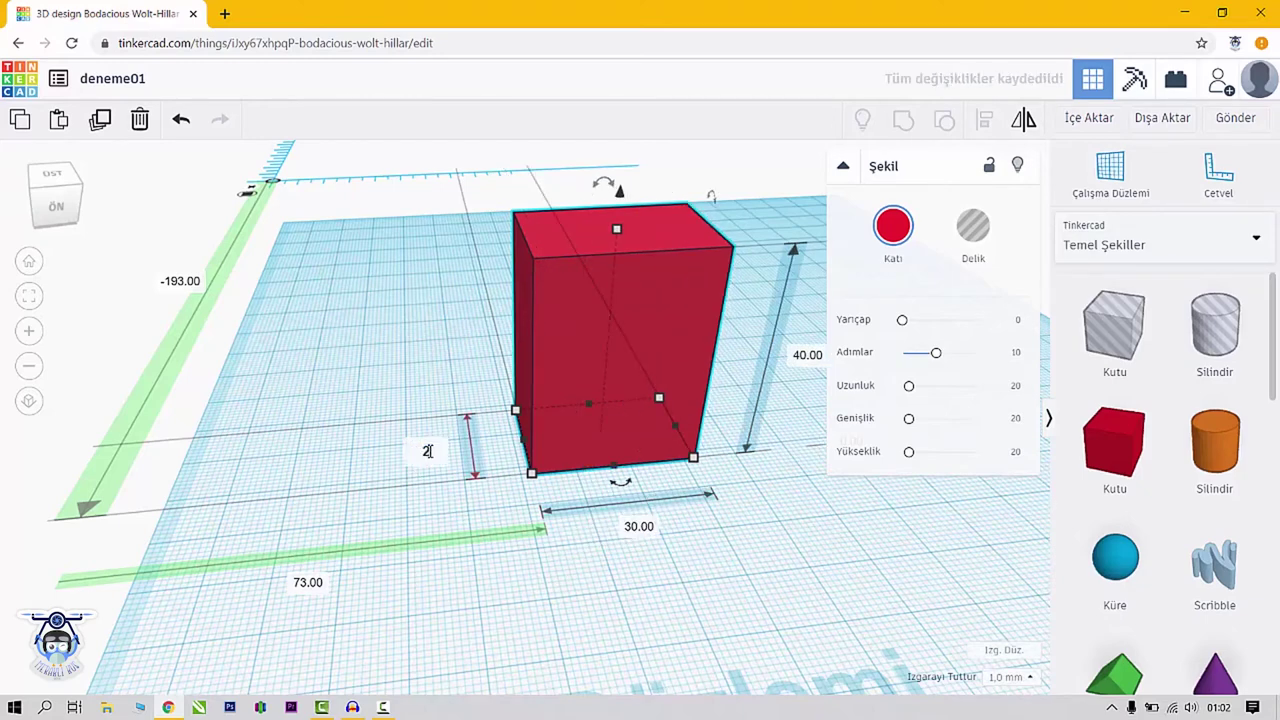
text(5)
key(Return)
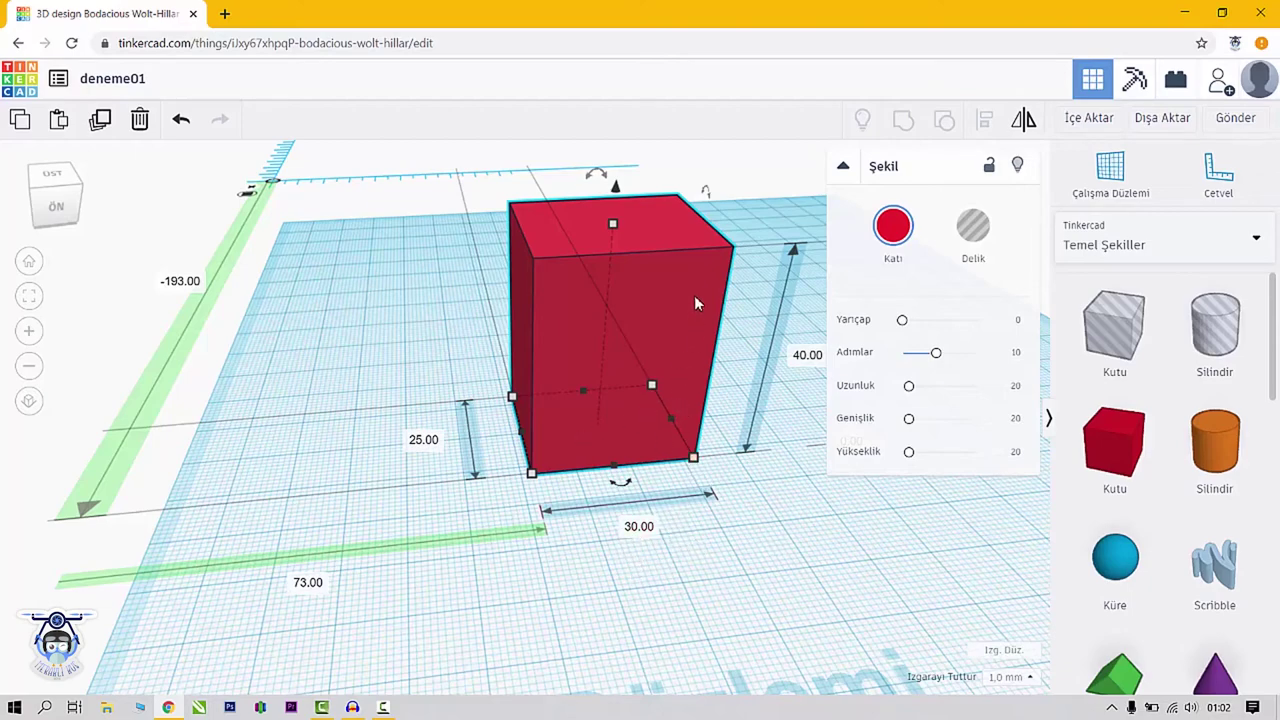
Raise the box 20 mm above the workplane using its ruler elevation value
right_drag(694, 295, 712, 350)
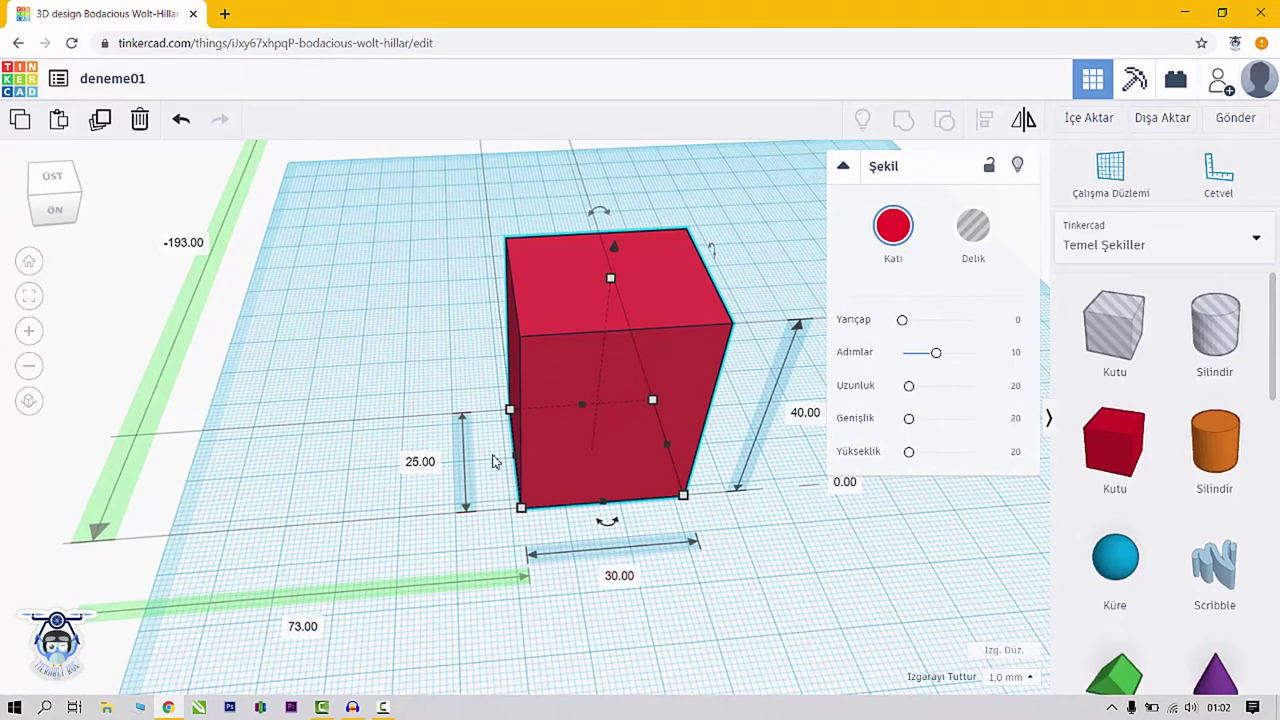
scroll(512, 445, down, 4)
scroll(662, 420, up, 5)
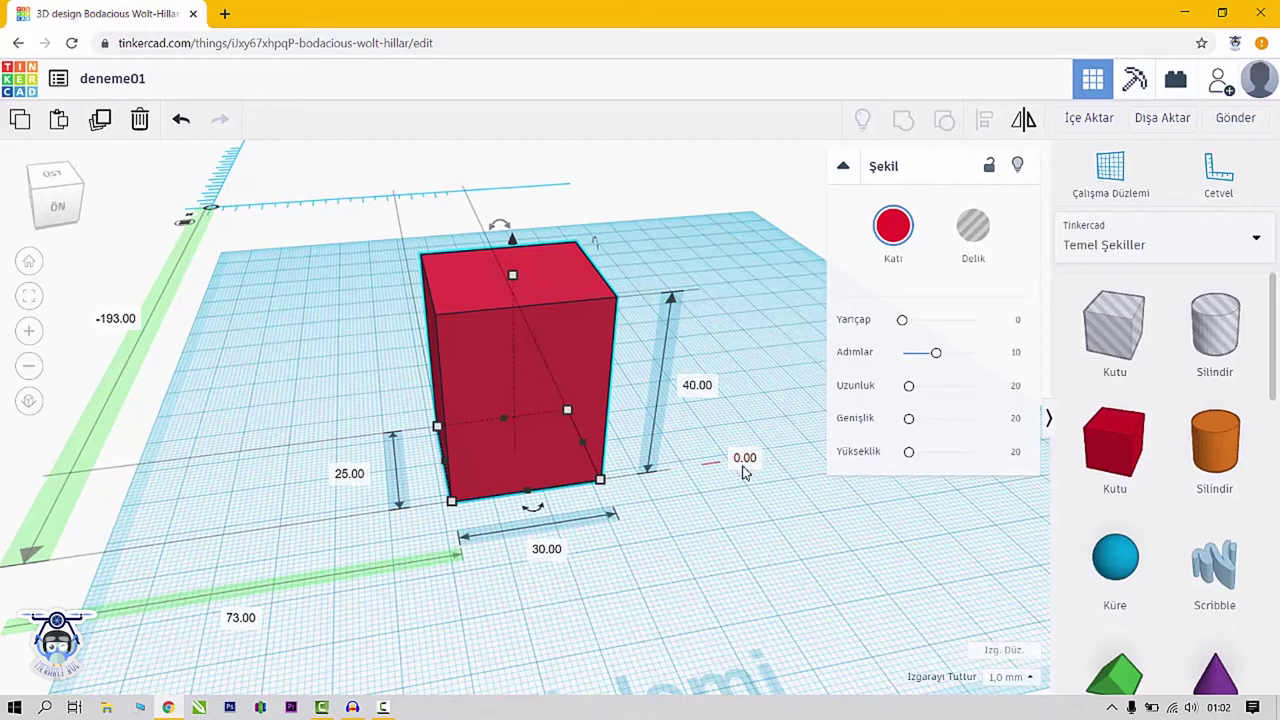
click(745, 463)
text(20)
key(Return)
right_drag(745, 467, 745, 395)
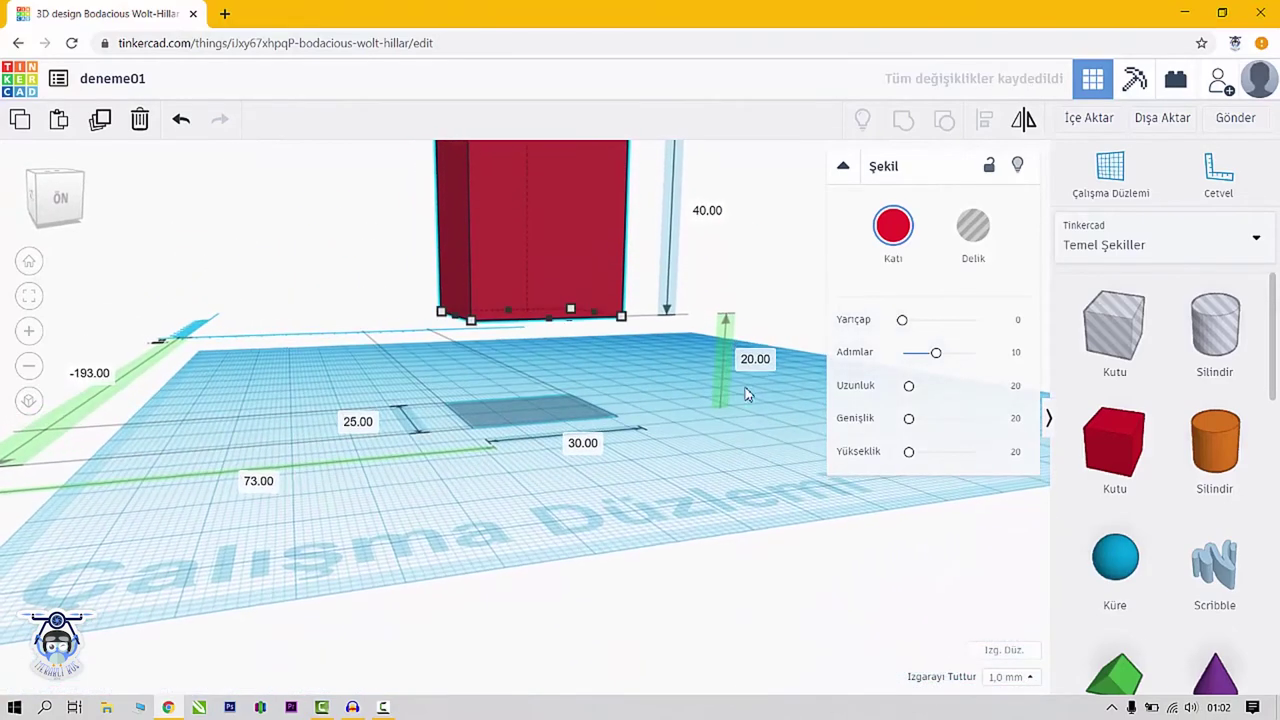
Return the box to the workplane by resetting its elevation to 0 mm
click(757, 362)
key(BackSpace)
key(Return)
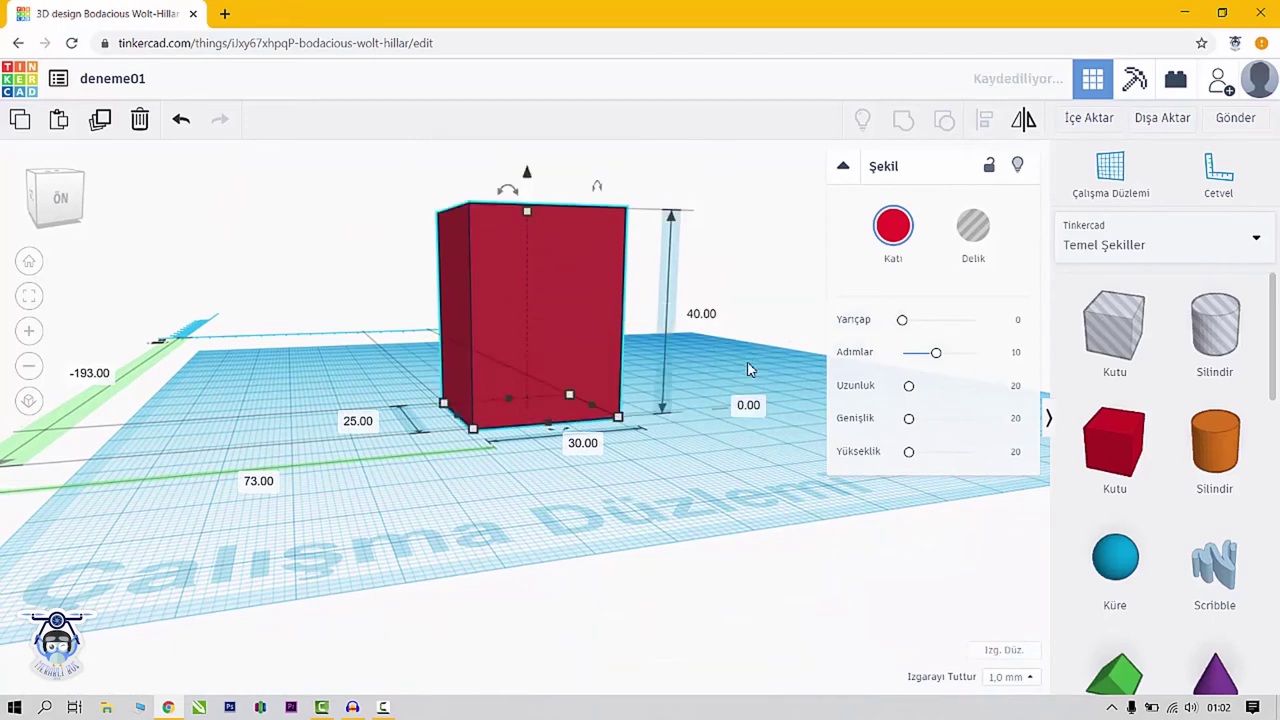
Resize the box's base freehand with its side and corner handles to about 41 mm wide and 22 mm deep
click(757, 309)
right_drag(729, 333, 540, 408)
click(540, 409)
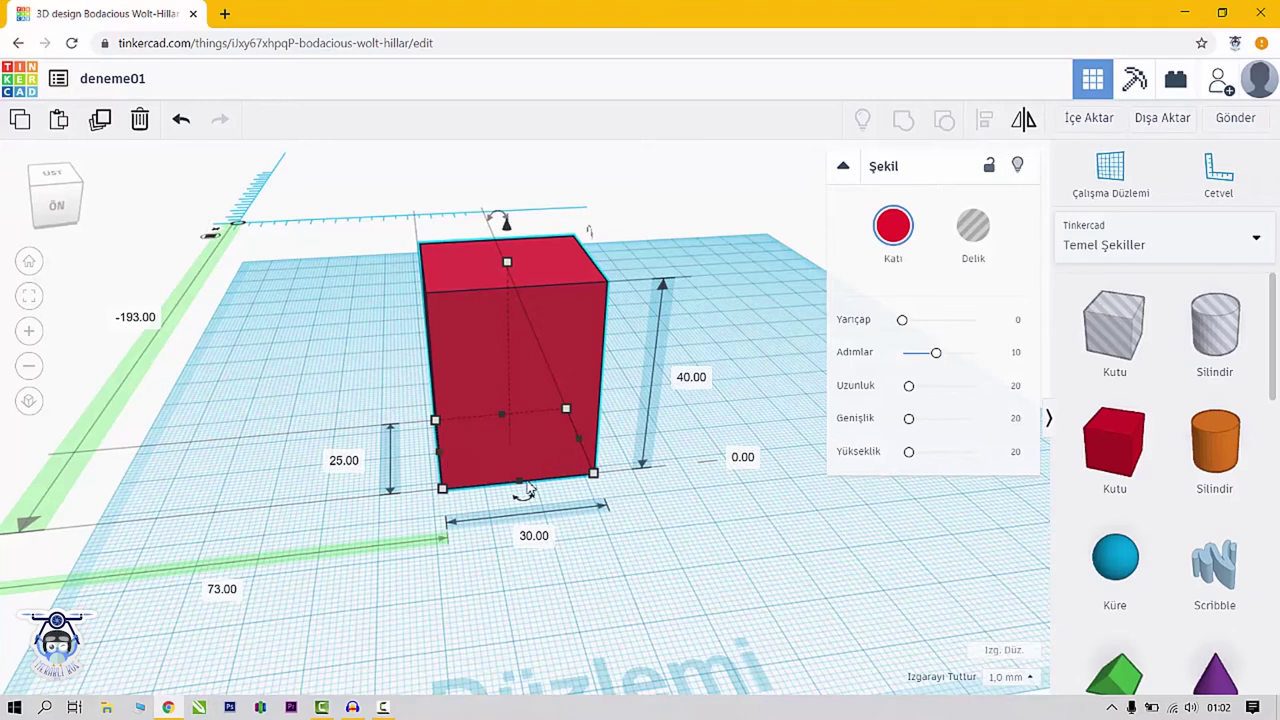
drag(578, 441, 612, 422)
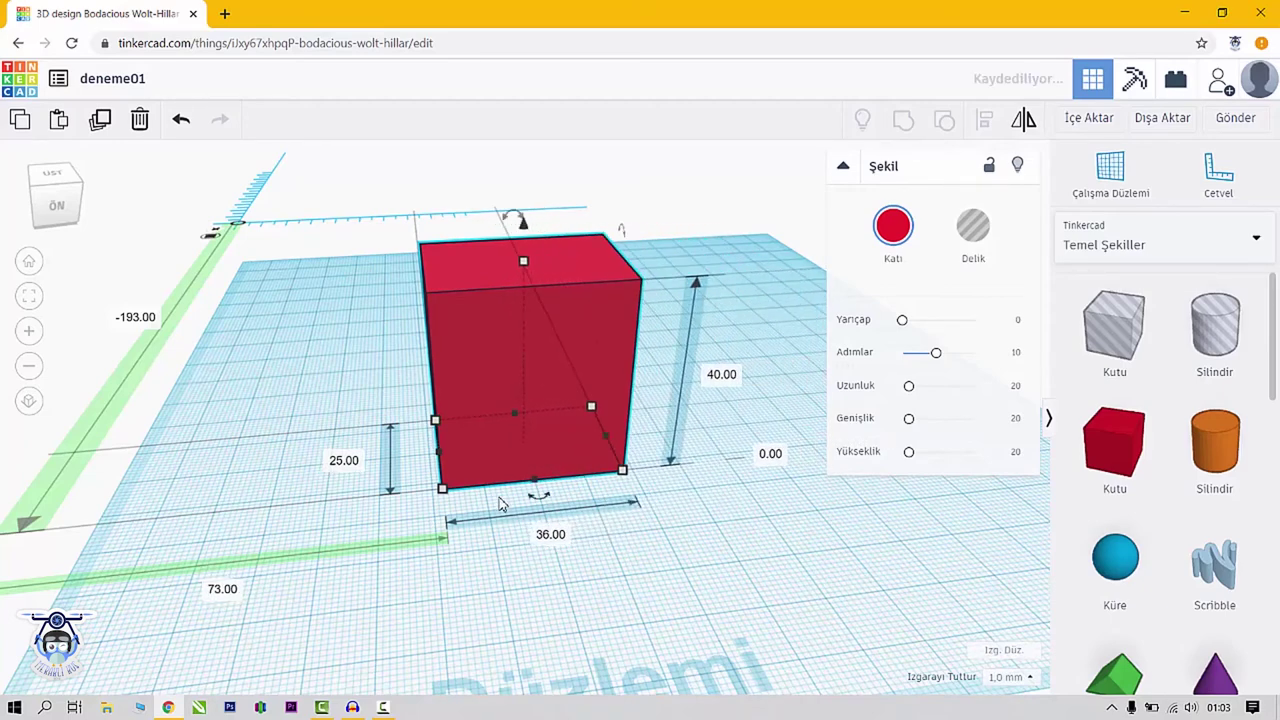
drag(537, 488, 550, 525)
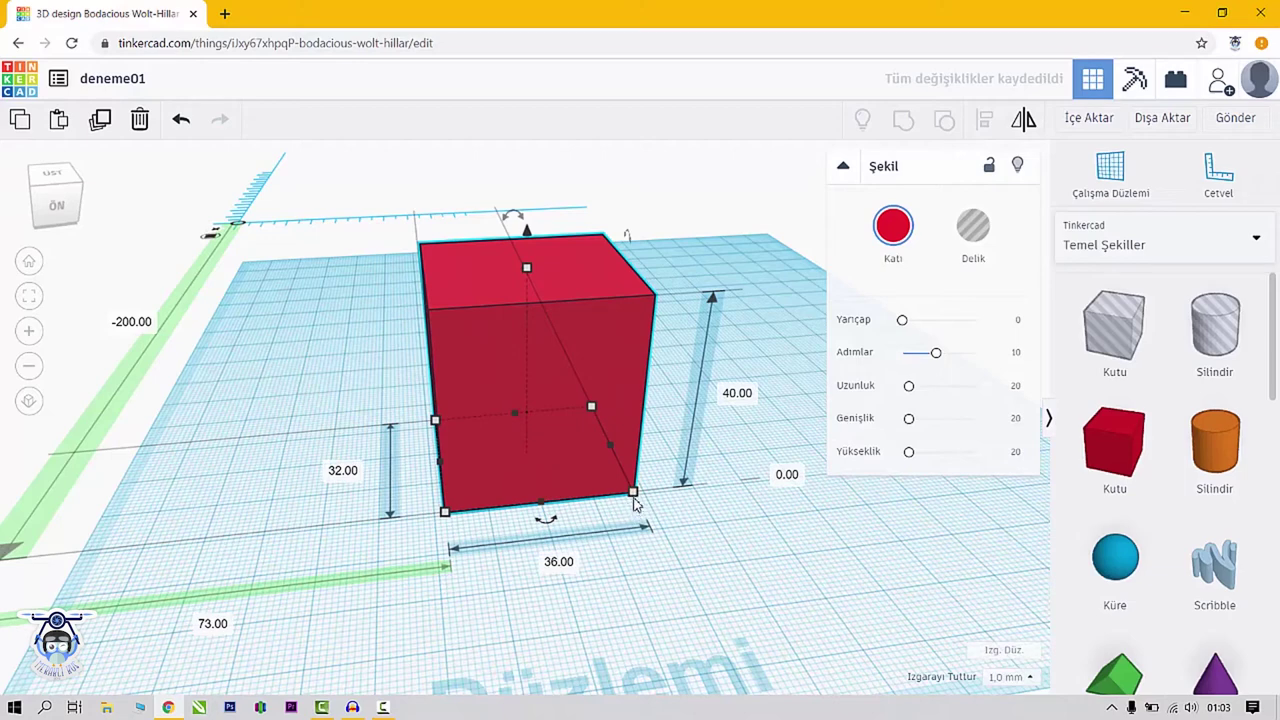
drag(635, 497, 864, 627)
drag(877, 632, 686, 518)
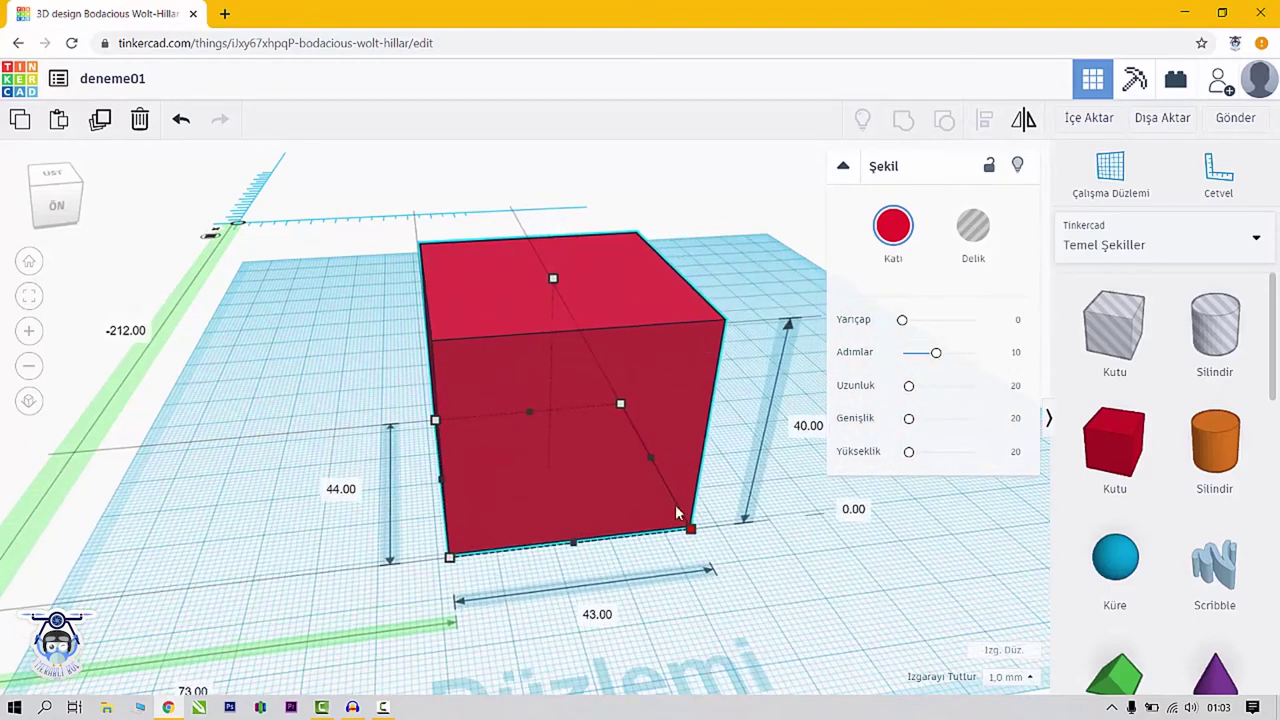
Stretch the top of the box slightly upward with its height handle and deselect the box
right_drag(686, 518, 572, 318)
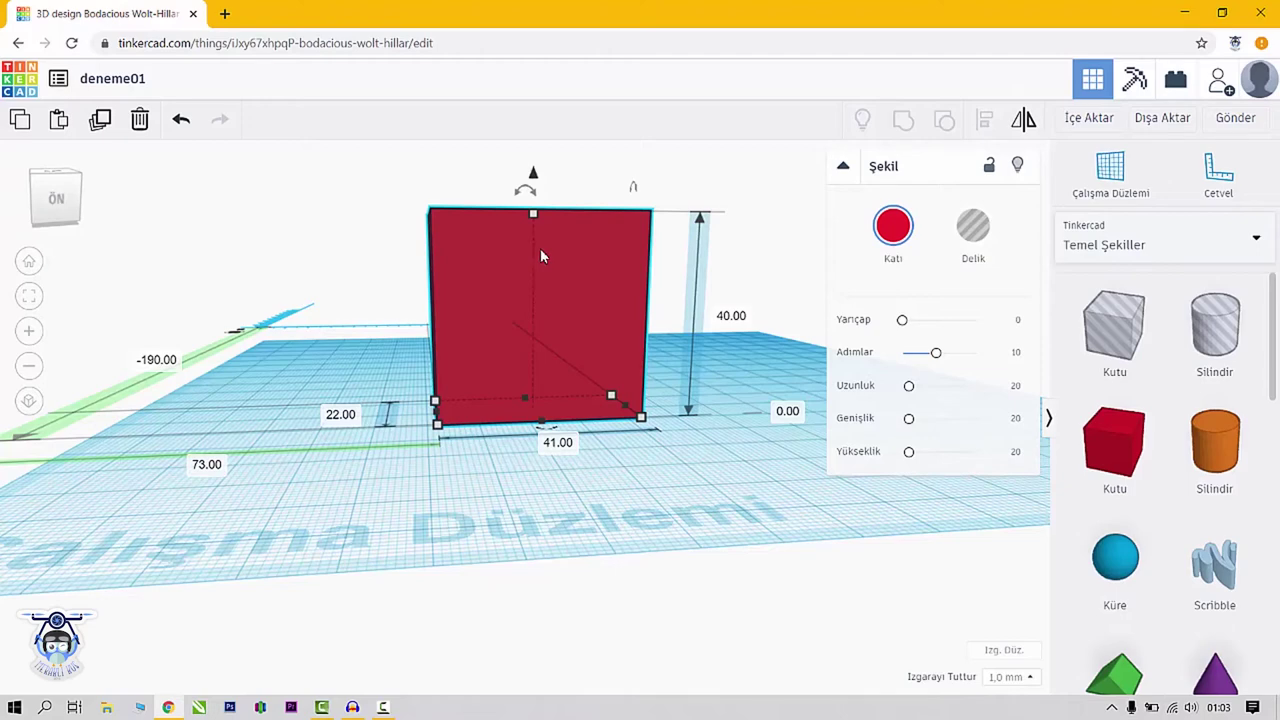
right_drag(569, 260, 544, 252)
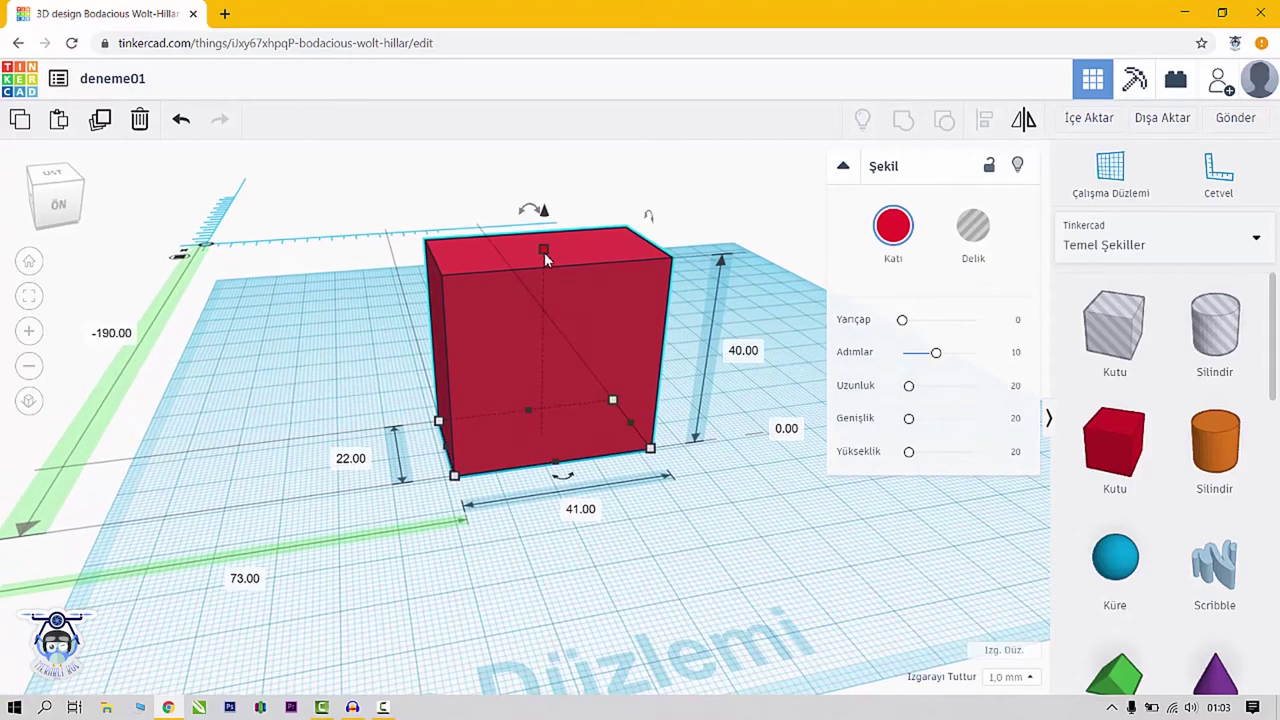
mouse_move(543, 252)
mouse_down()
mouse_move(547, 510)
mouse_move(541, 212)
mouse_move(547, 338)
mouse_move(540, 218)
mouse_move(545, 248)
mouse_up()
click(751, 246)
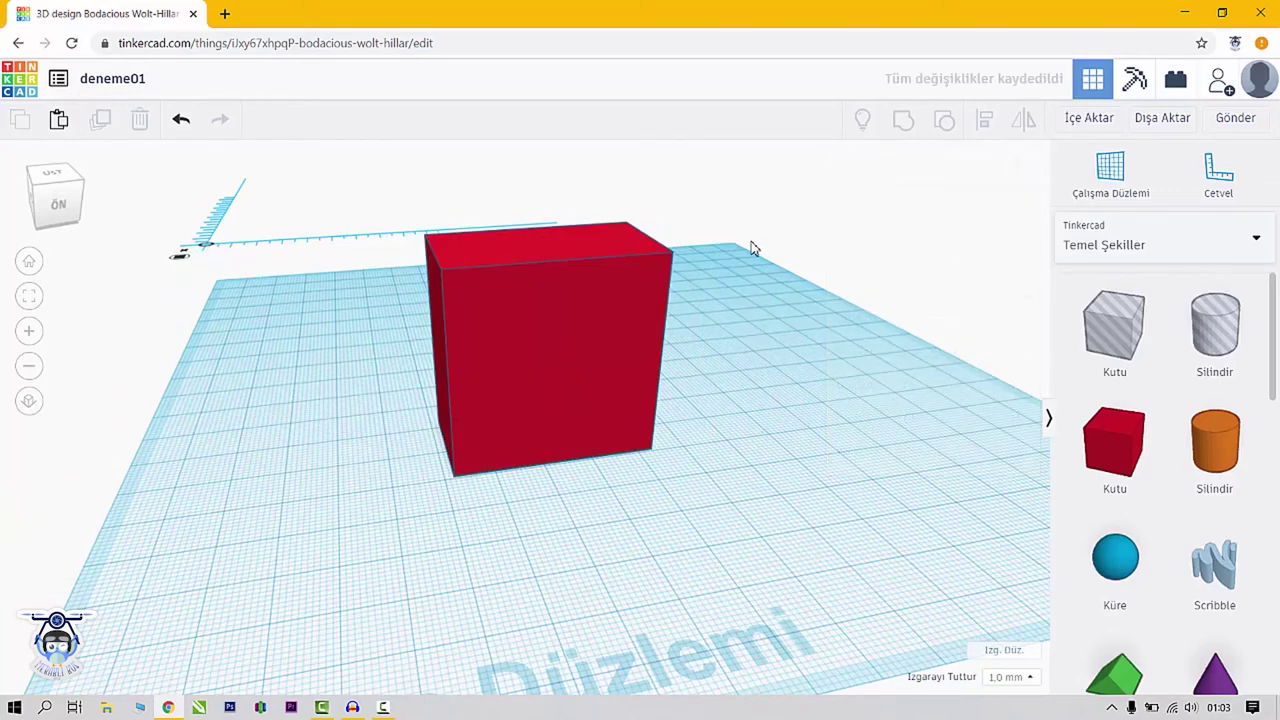
right_drag(751, 246, 703, 294)
scroll(651, 300, down, 3)
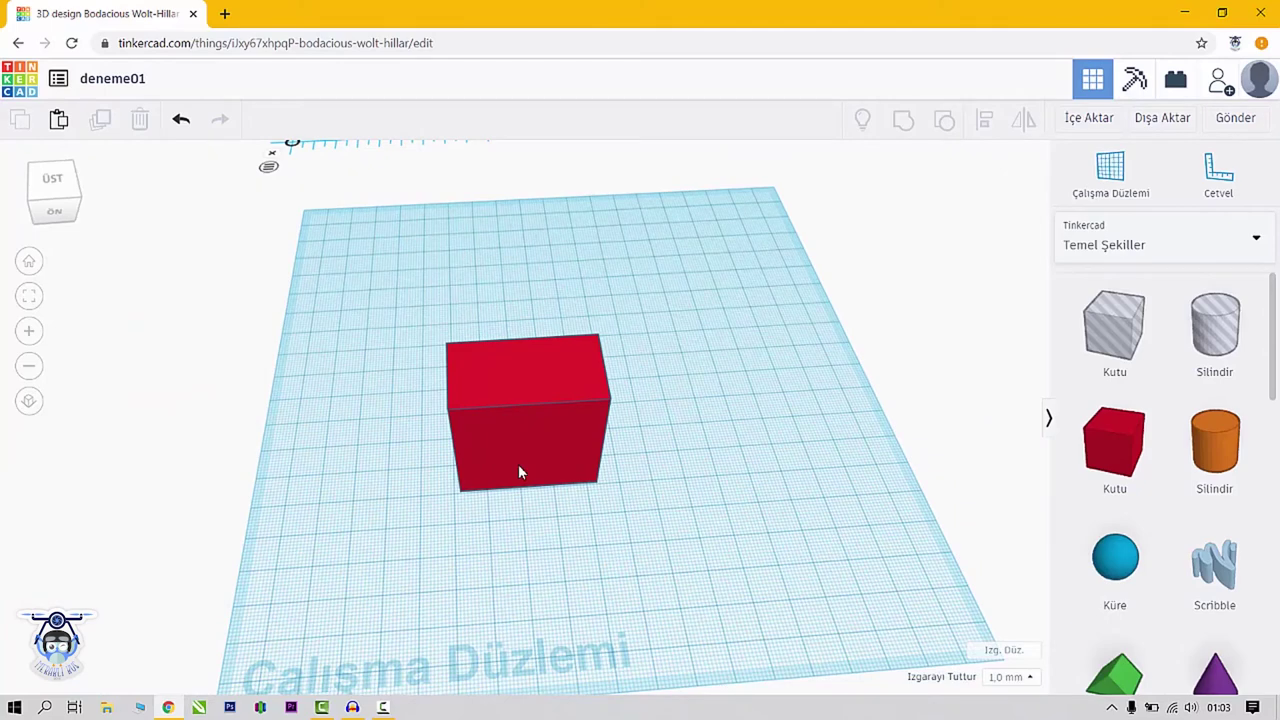
Reposition the box freehand on the workplane to about 58 mm and -181 mm on the ruler, trying its elevation handle along the way
drag(518, 472, 502, 365)
right_drag(645, 512, 527, 345)
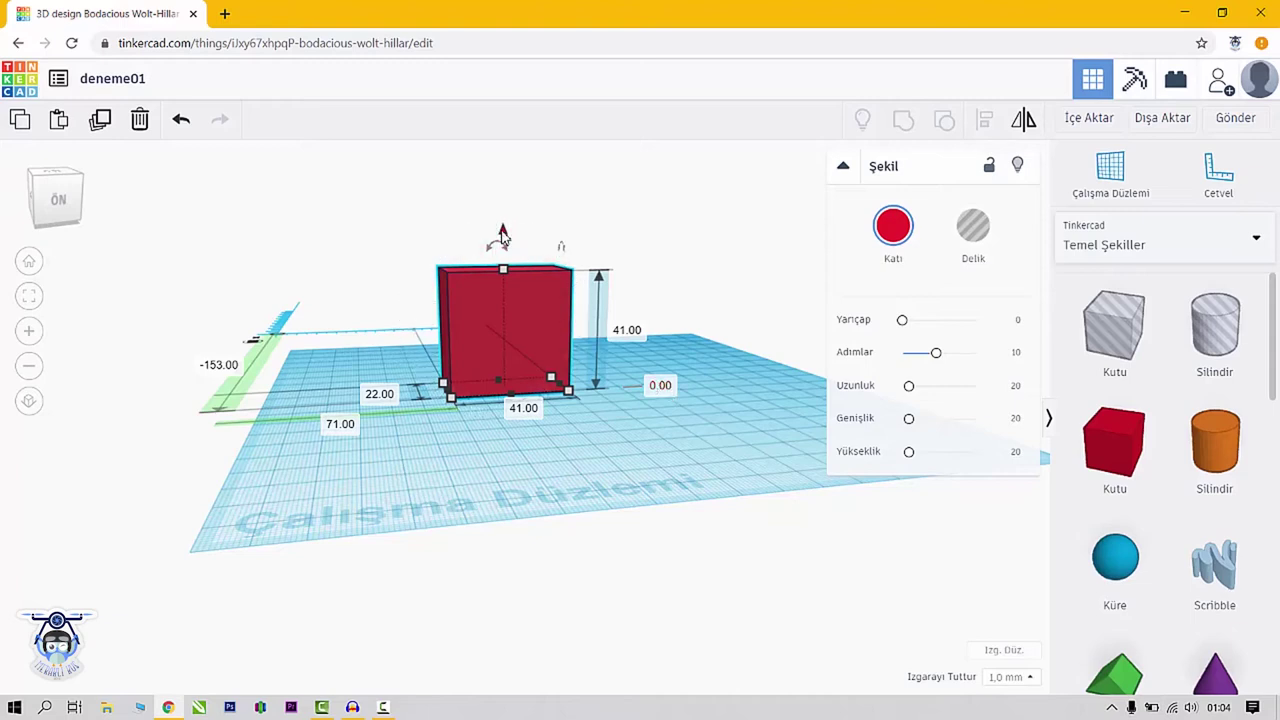
mouse_move(503, 237)
mouse_down()
mouse_move(510, 50)
mouse_move(518, 342)
mouse_move(506, 229)
mouse_up()
right_drag(536, 316, 534, 285)
mouse_move(495, 342)
mouse_down()
mouse_move(379, 256)
mouse_move(524, 322)
mouse_move(521, 361)
mouse_move(423, 377)
mouse_move(506, 360)
mouse_up()
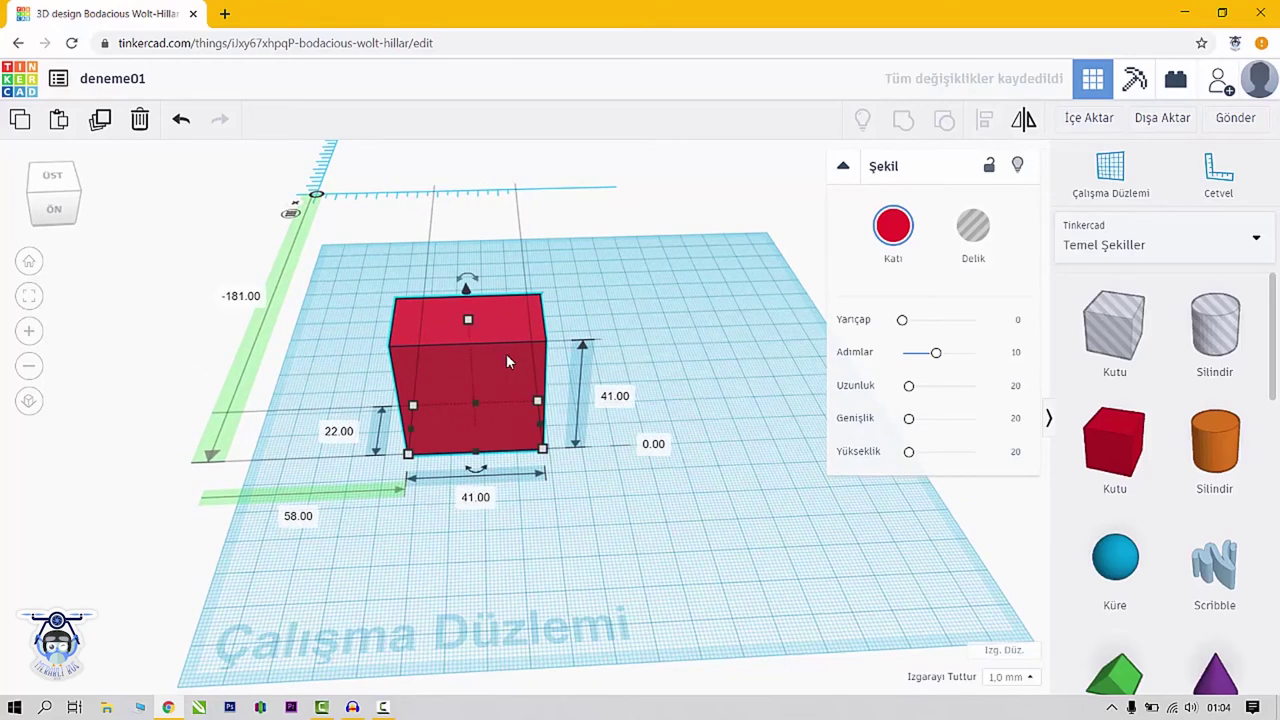
Nudge the box in 1 mm increments to 60 mm and -180 mm on the ruler, and try its elevation handle
key(Right)
key(Right)
key(Right)
key(Right)
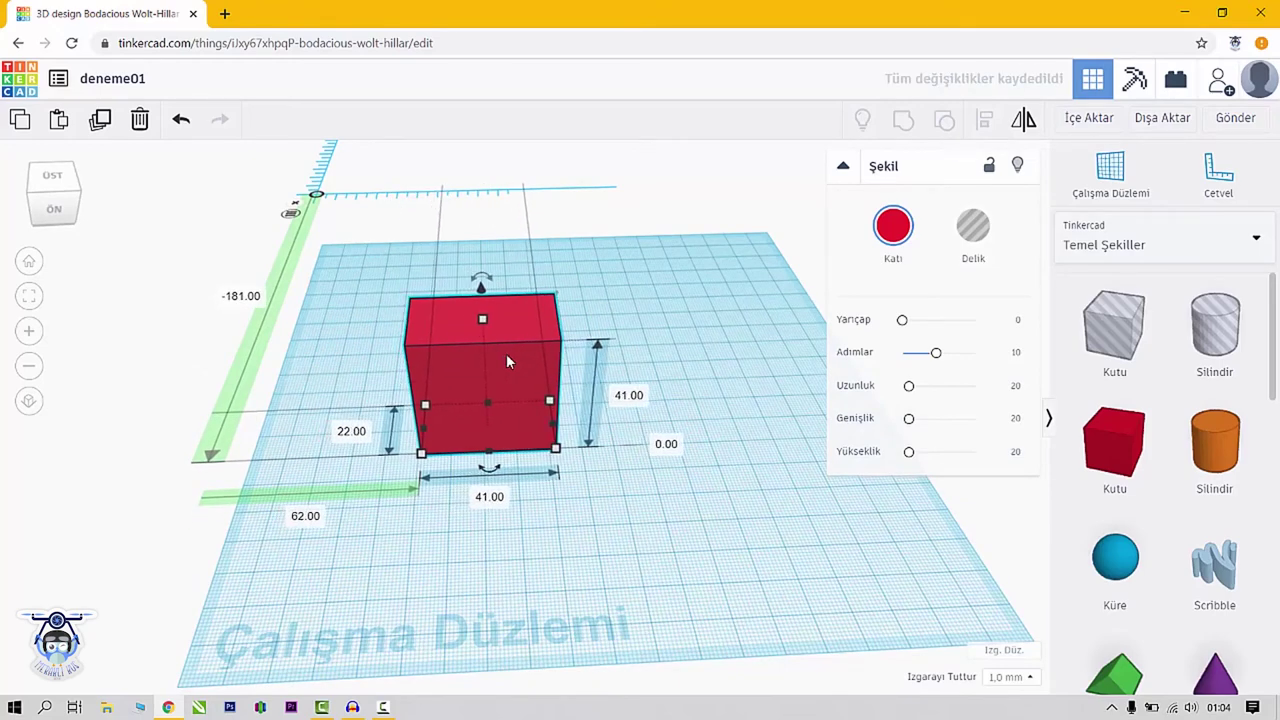
key(Down)
key(Down)
key(Left)
key(Left)
key(Left)
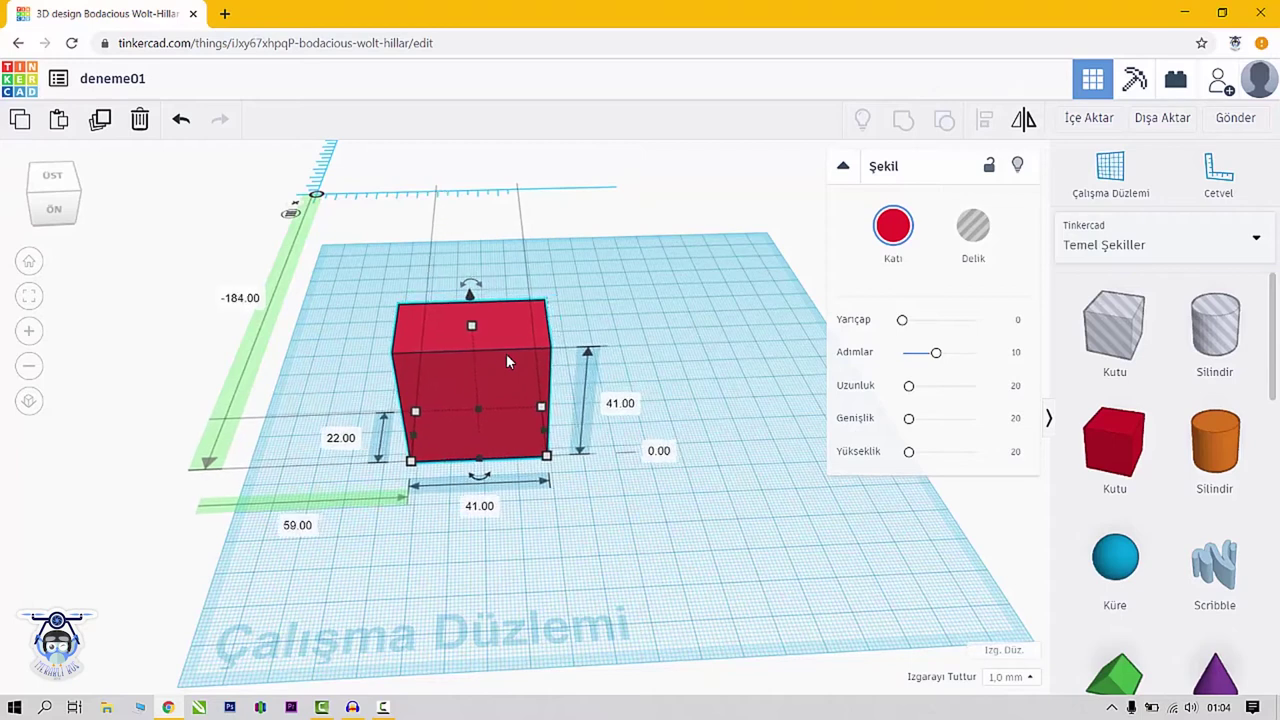
key(Right)
key(Down)
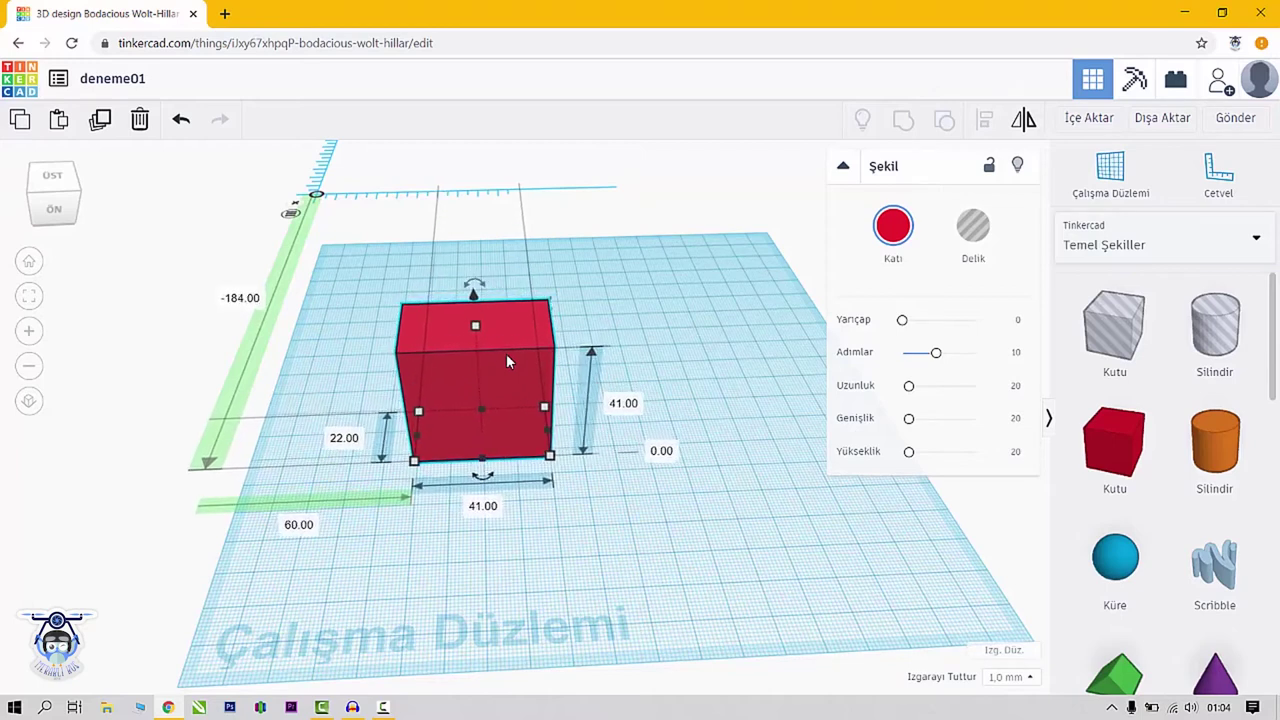
key(Up)
key(Up)
key(Up)
key(Up)
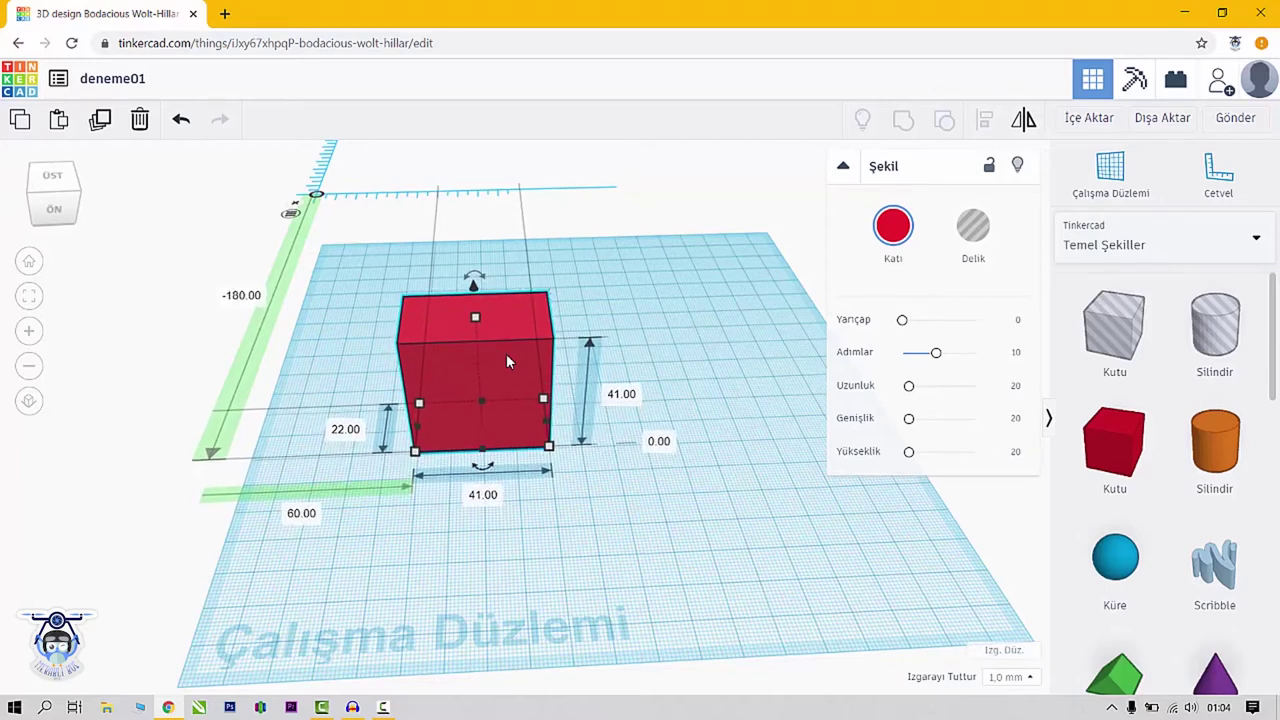
right_drag(566, 320, 480, 251)
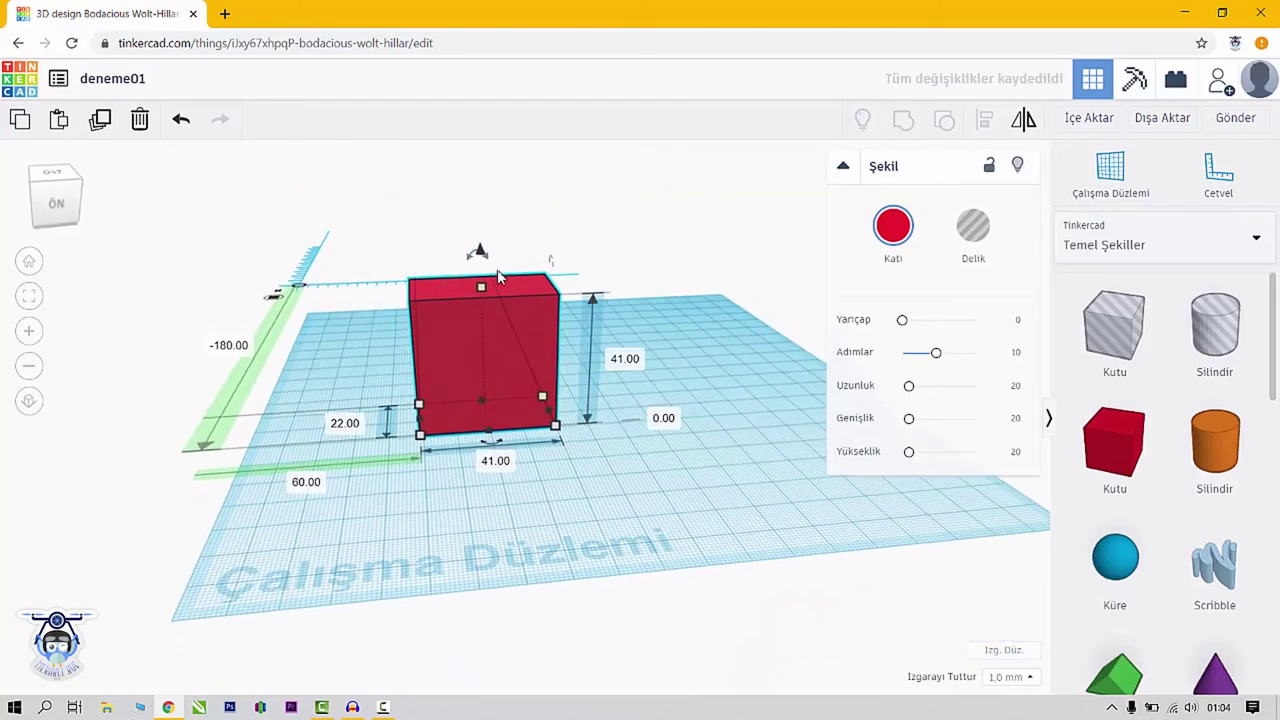
mouse_move(480, 258)
mouse_down()
mouse_move(491, 194)
mouse_move(497, 255)
mouse_up()
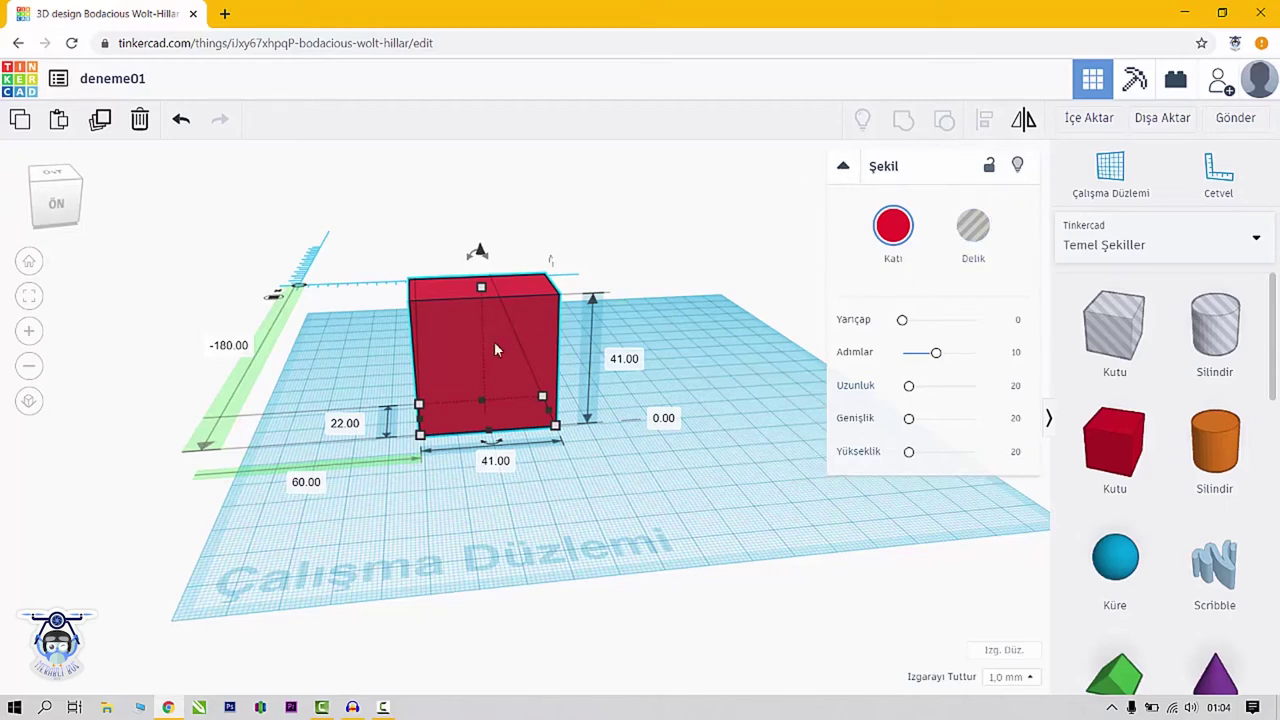
Delete the box, undo the deletion once, and delete the box again to clear the workplane
click(140, 120)
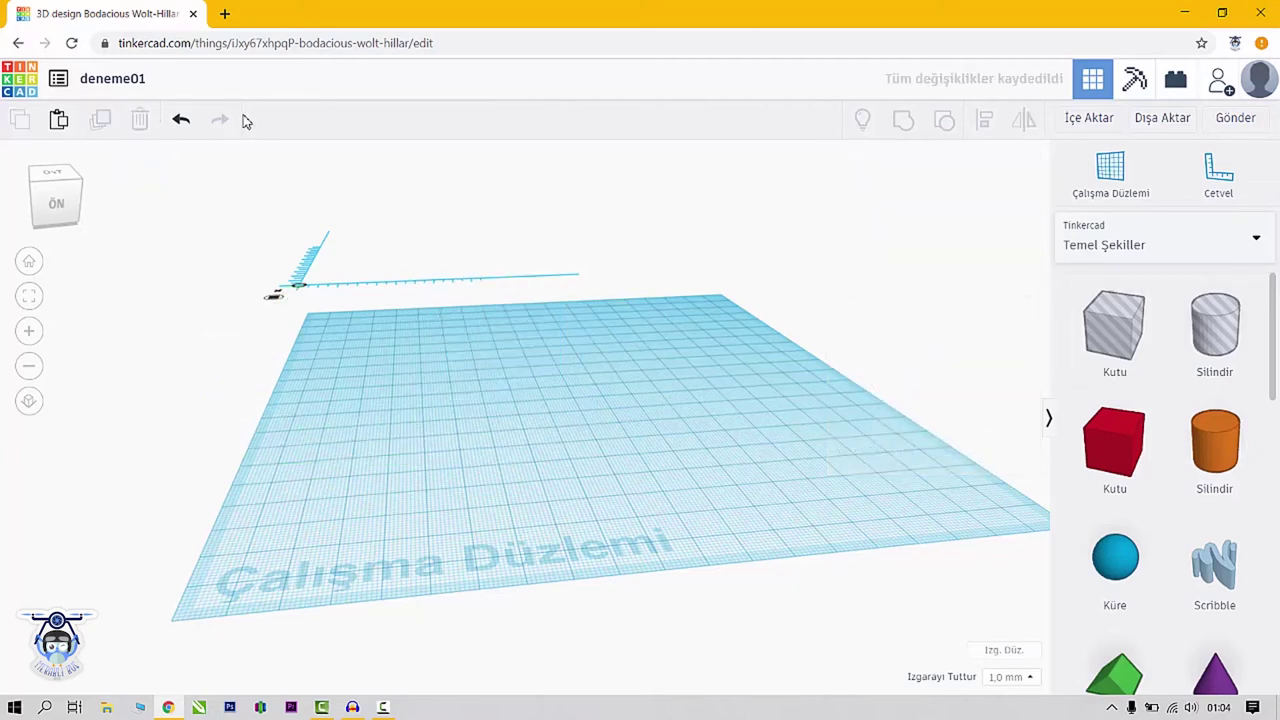
click(182, 121)
click(501, 348)
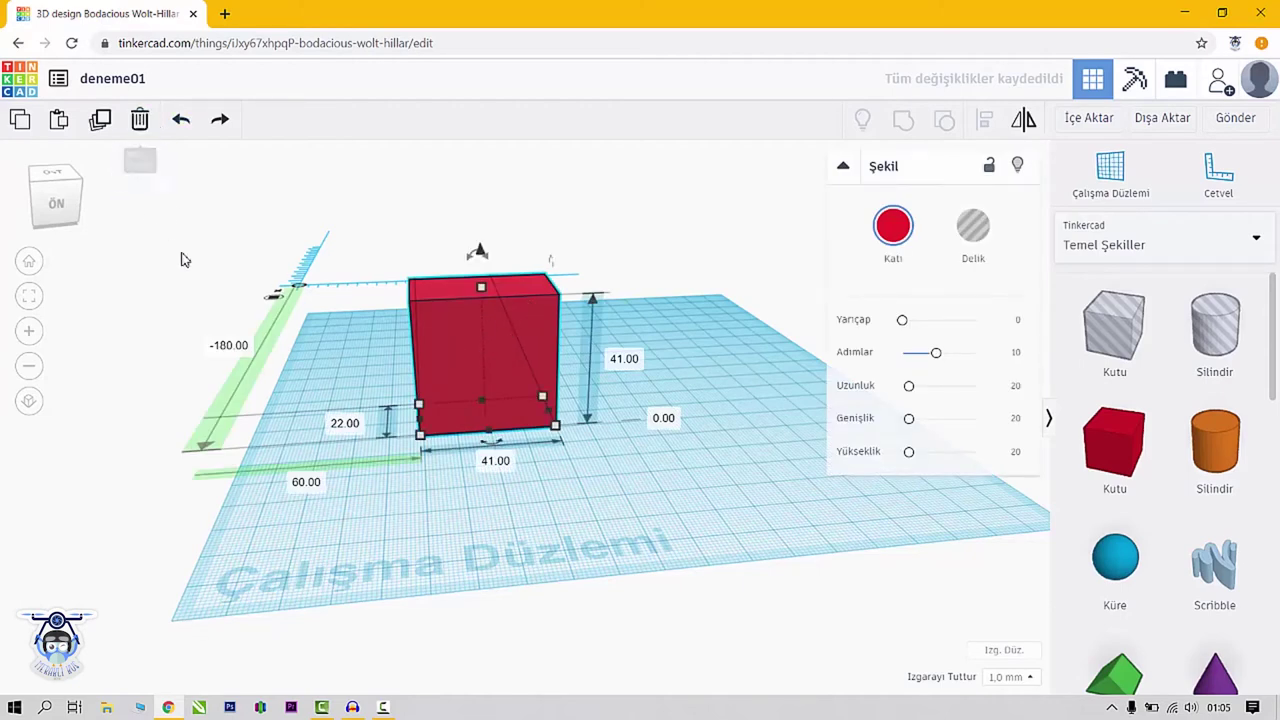
key(Delete)
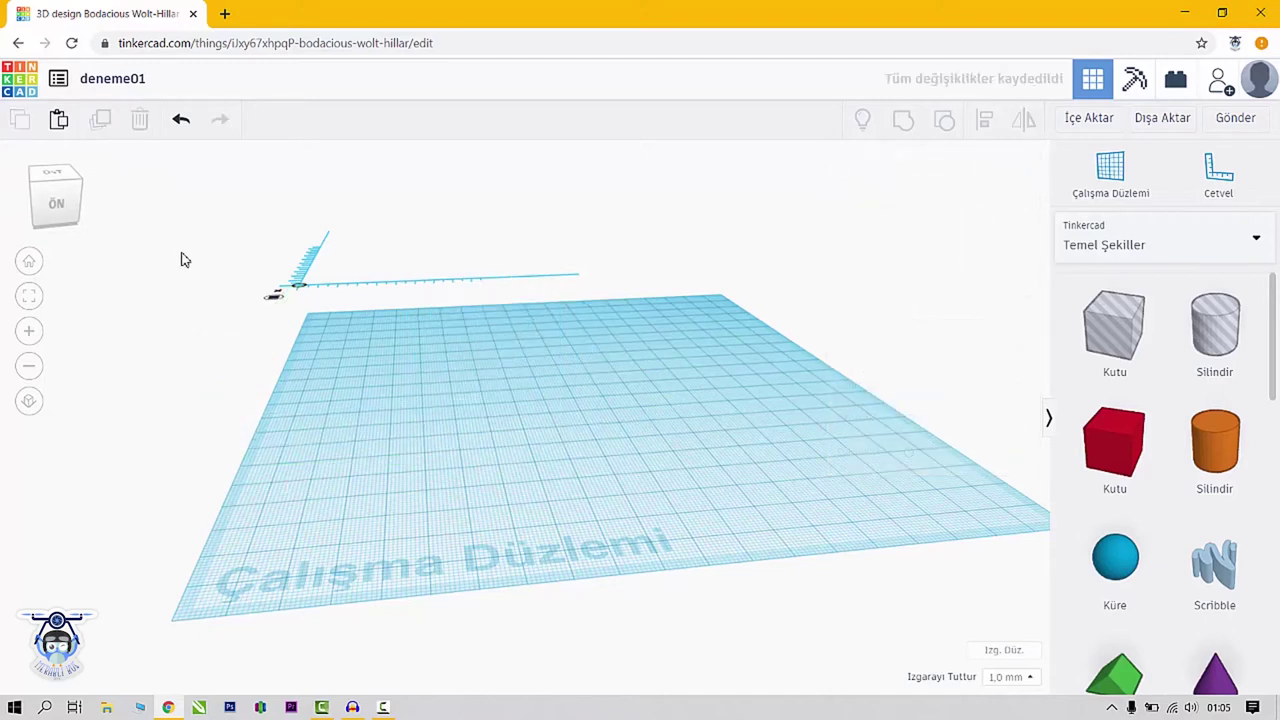
Place a new red box near the workplane's left side and recolour it with the magenta preset
drag(1109, 457, 382, 422)
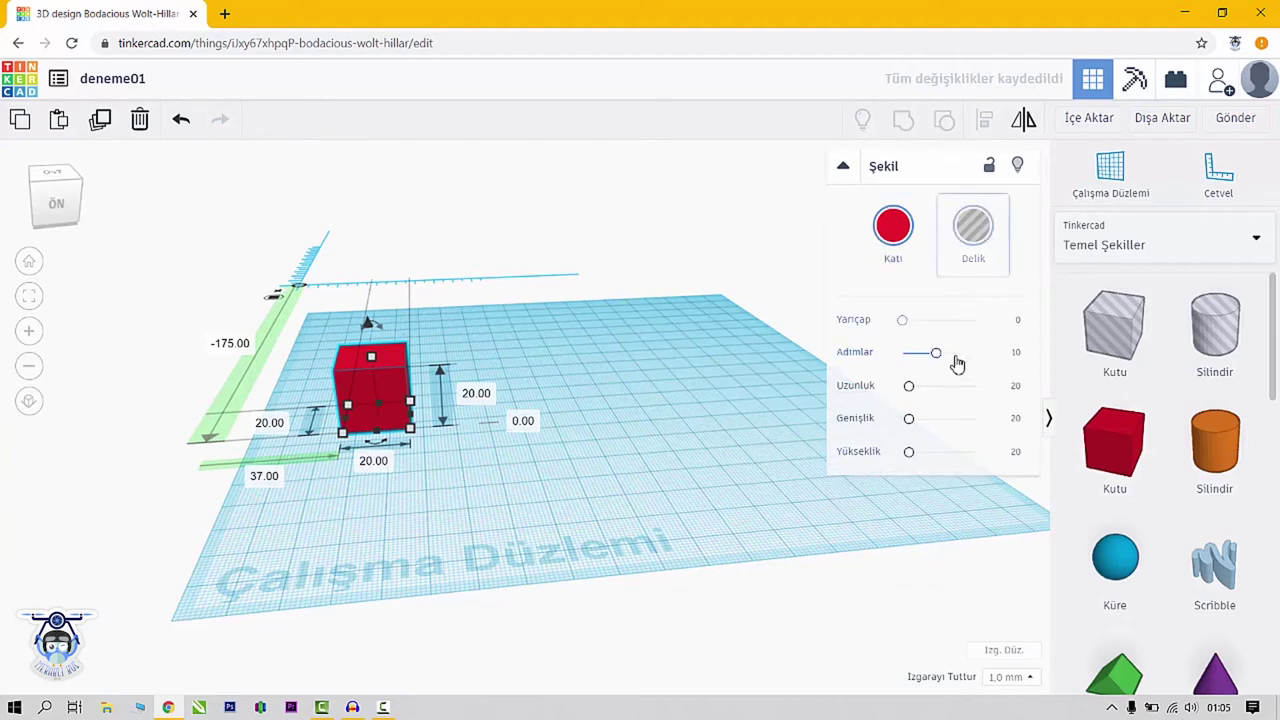
click(893, 228)
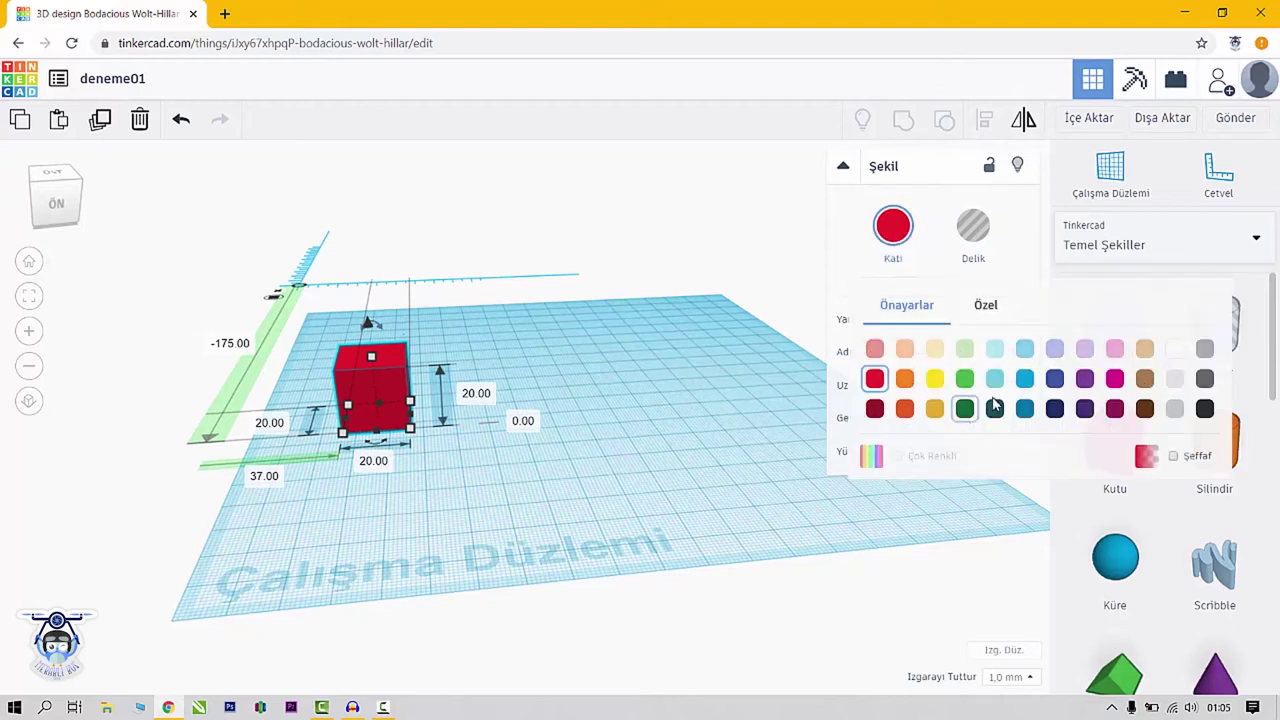
click(1113, 379)
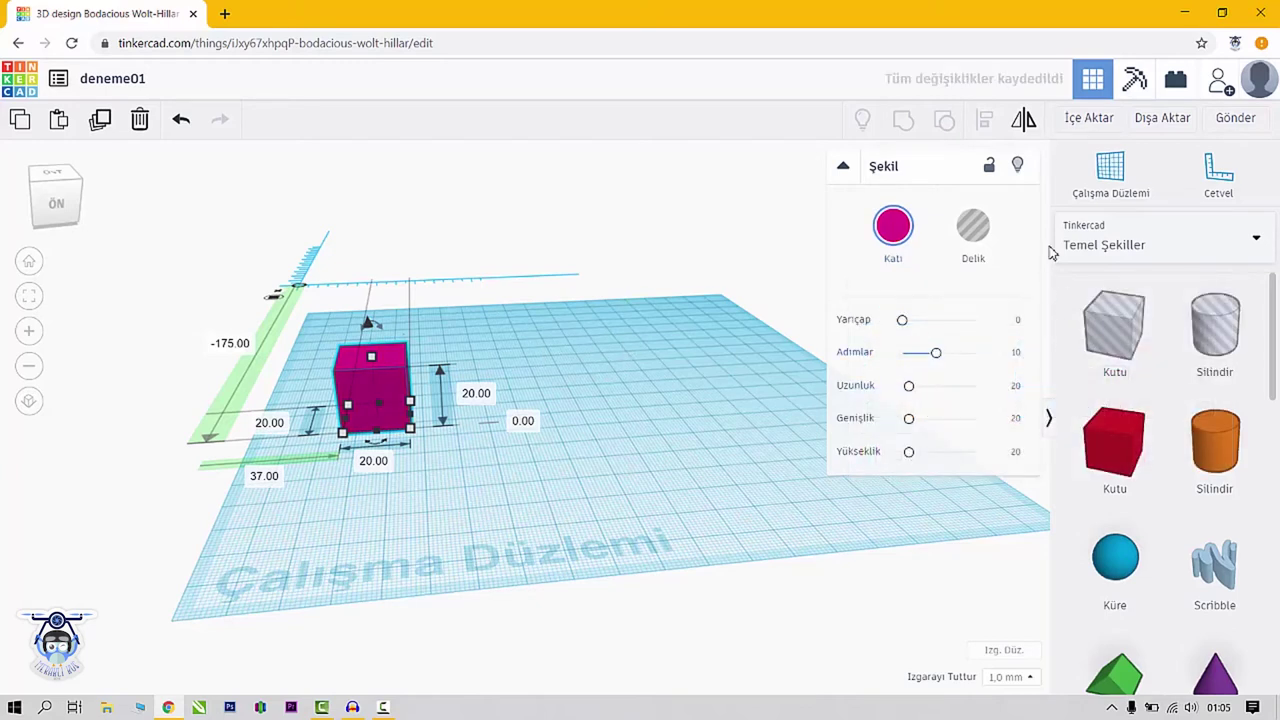
Turn the box into a hole, and then back into a solid with the dark red preset colour
click(977, 240)
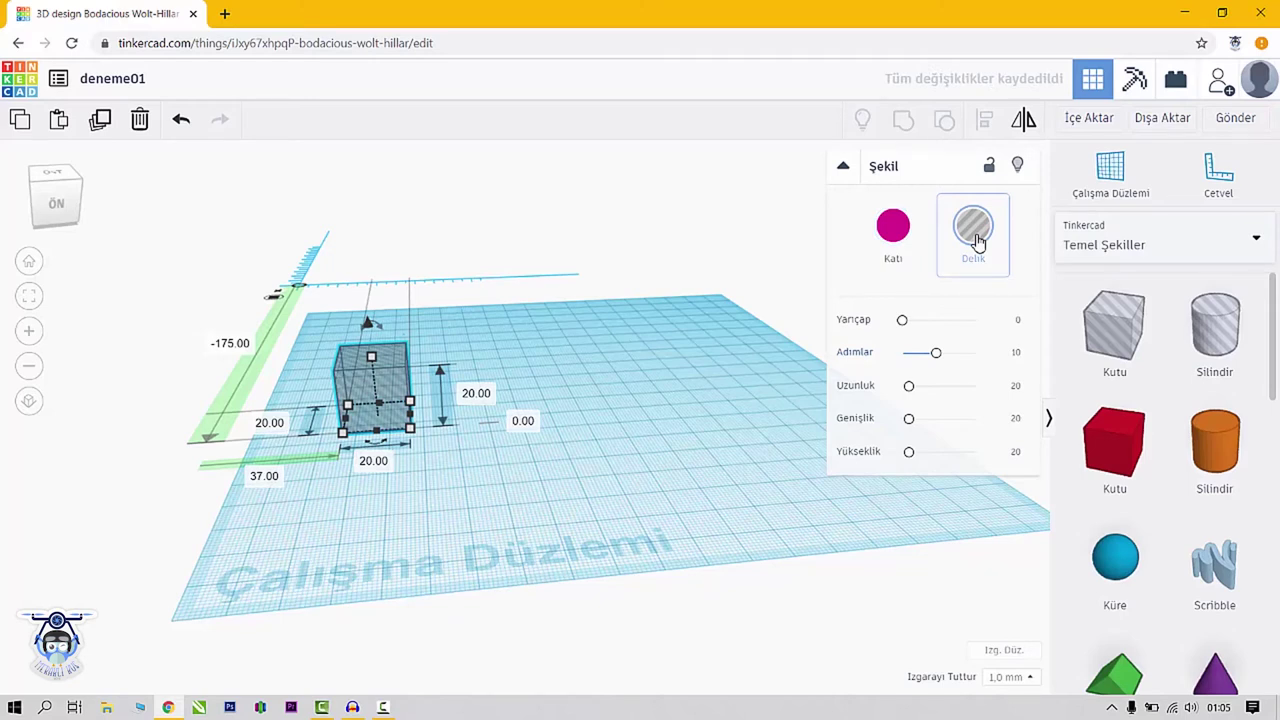
click(892, 226)
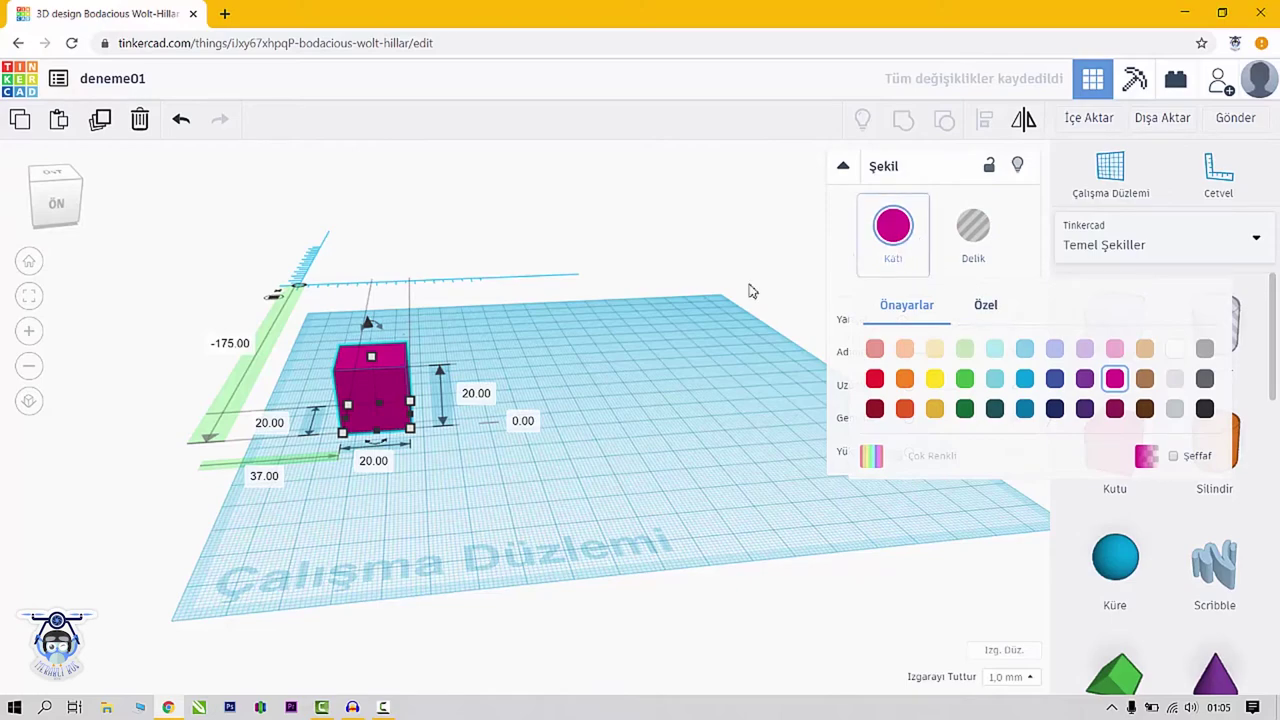
click(878, 410)
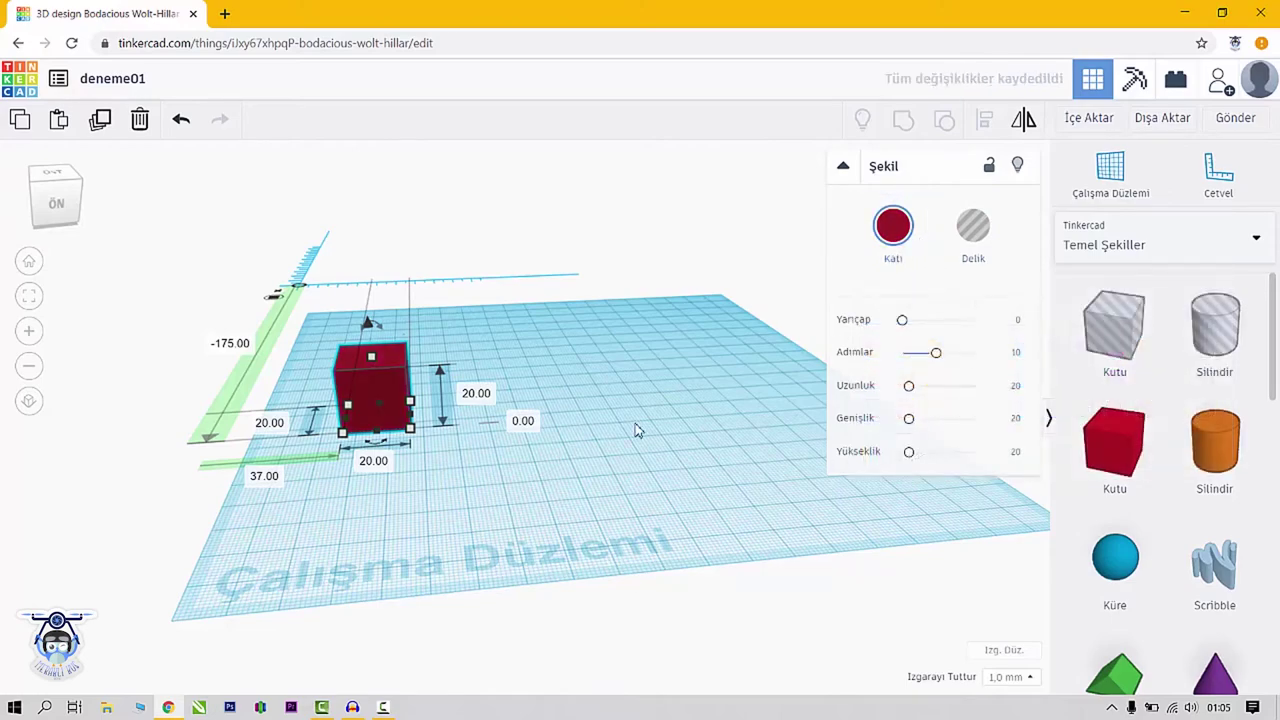
Focus the view on the selected box and examine it closely from the front at different zoom levels
key(f)
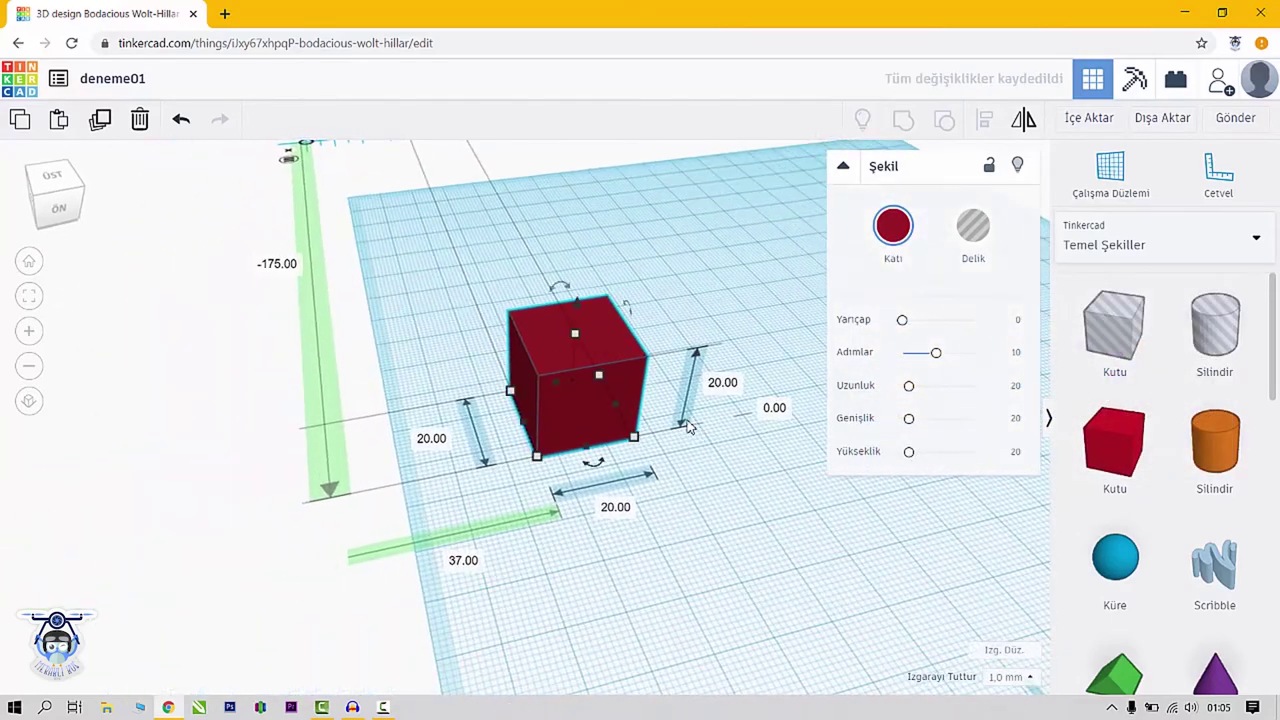
scroll(688, 427, down, 5)
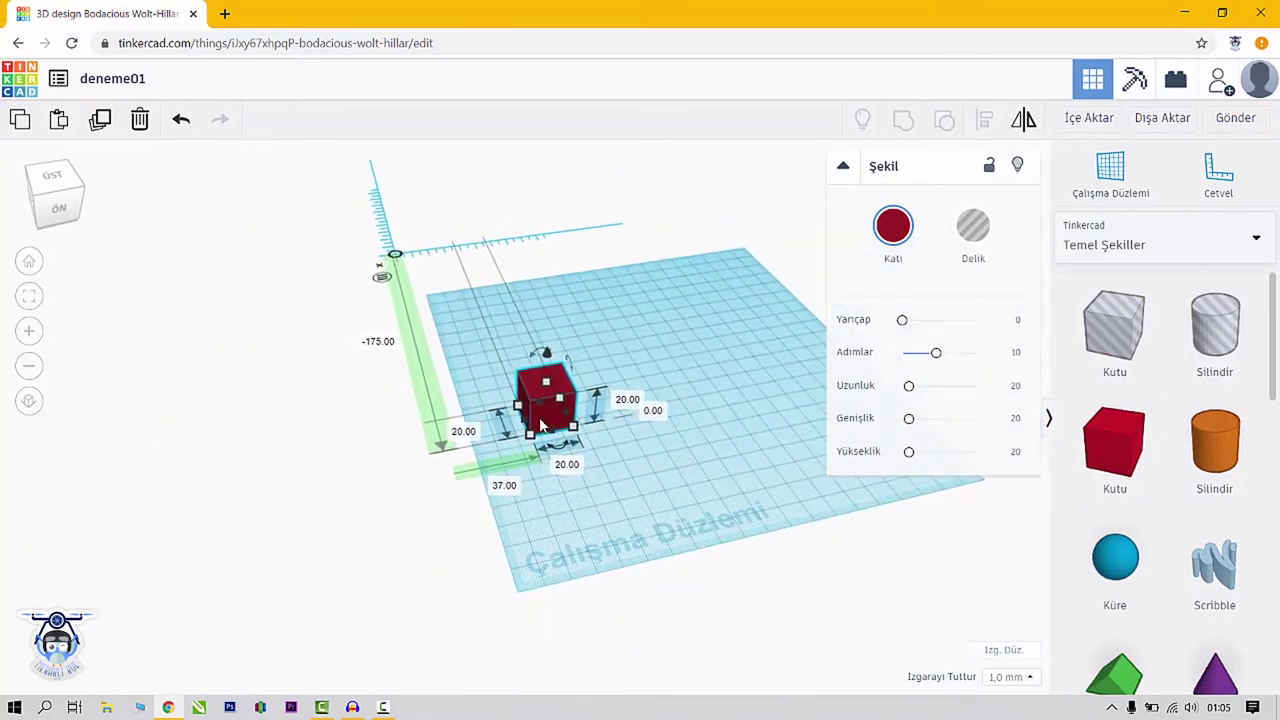
scroll(542, 414, up, 3)
scroll(534, 444, up, 3)
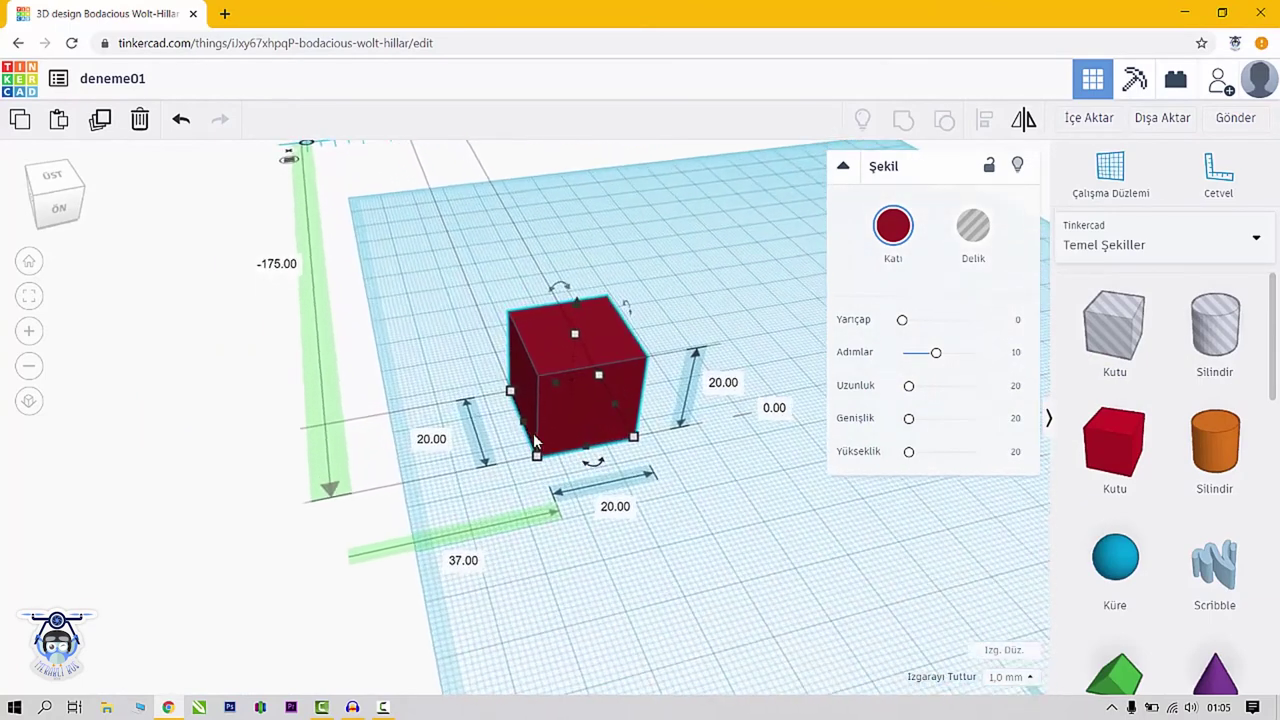
scroll(534, 444, down, 5)
scroll(535, 440, down, 2)
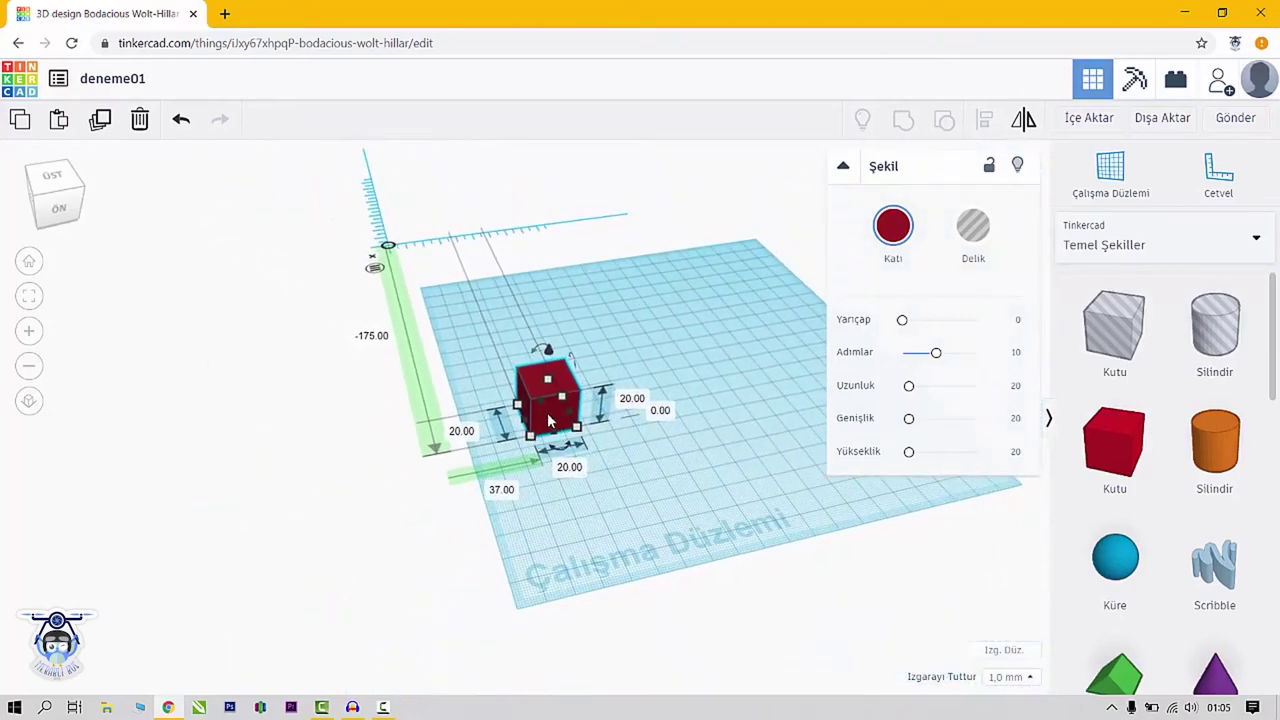
key(f)
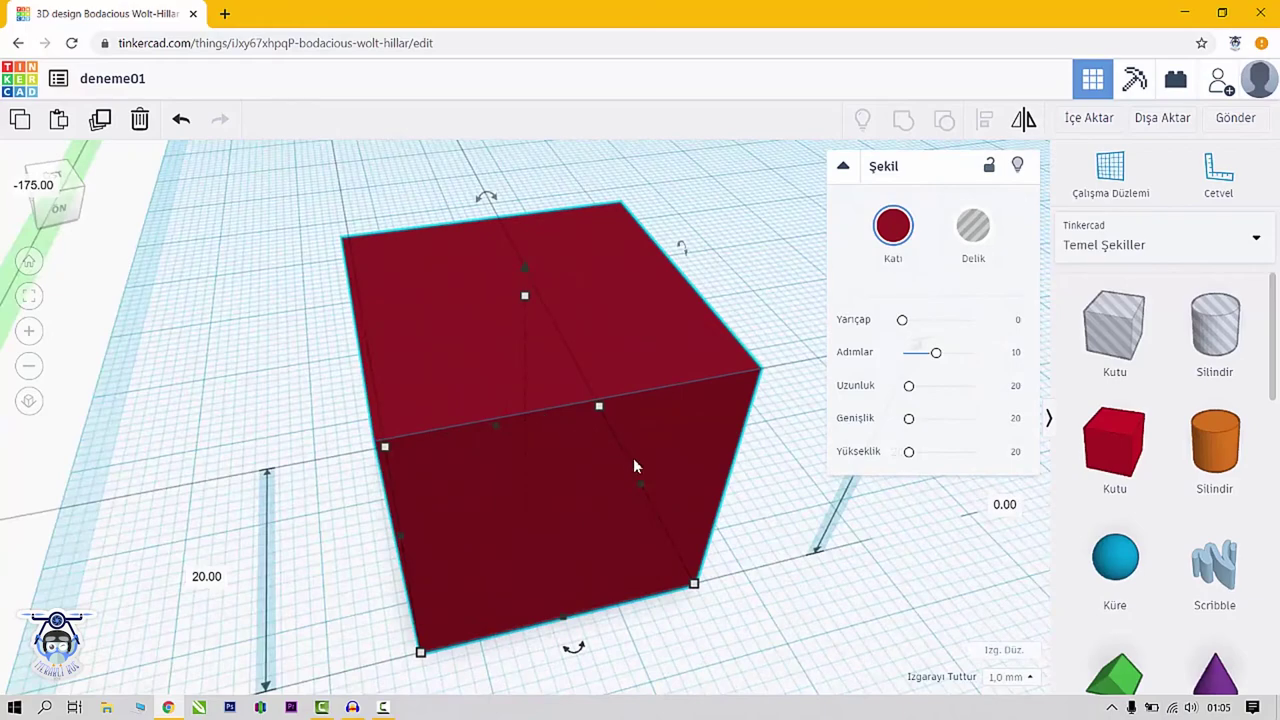
right_drag(633, 466, 584, 428)
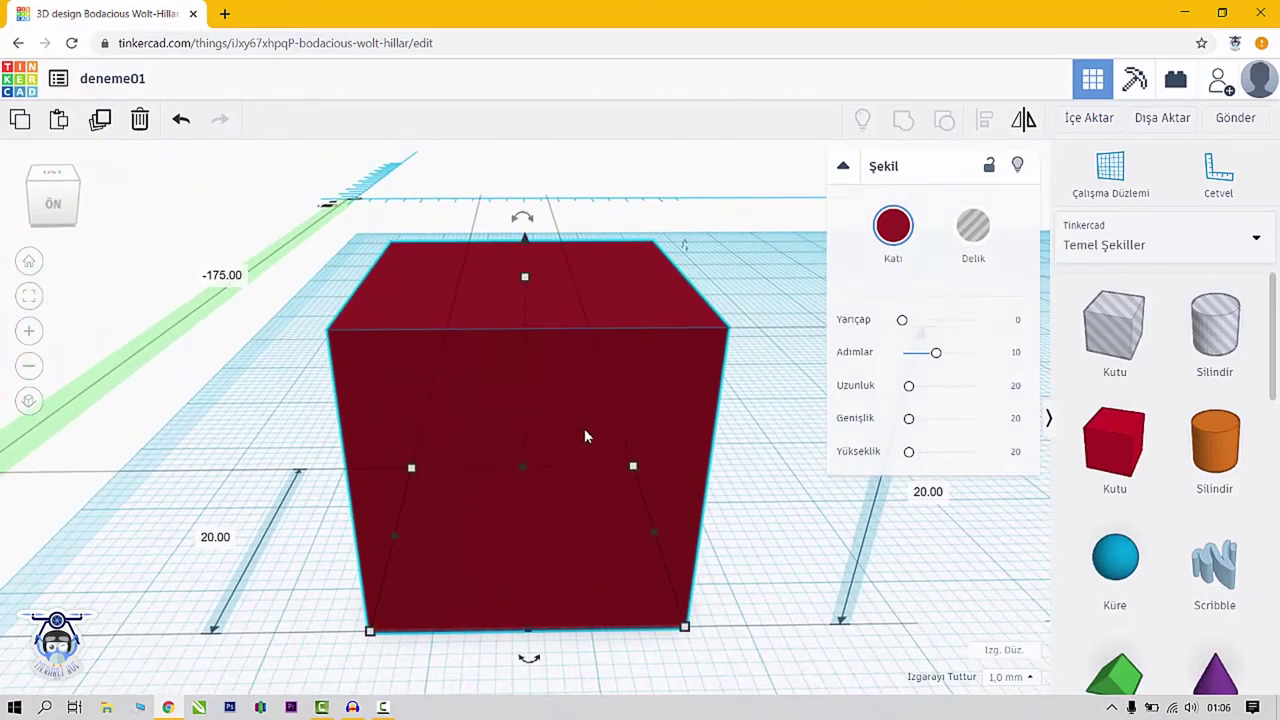
scroll(586, 432, down, 3)
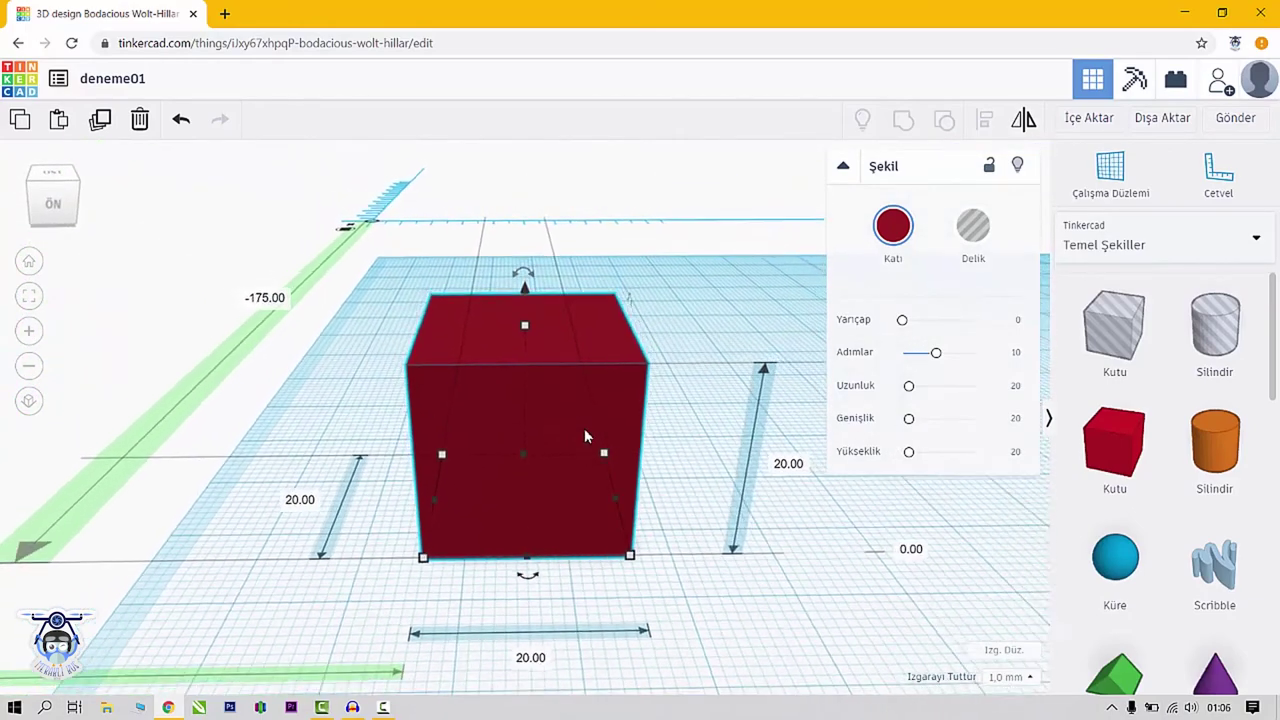
scroll(600, 420, down, 1)
scroll(618, 408, down, 2)
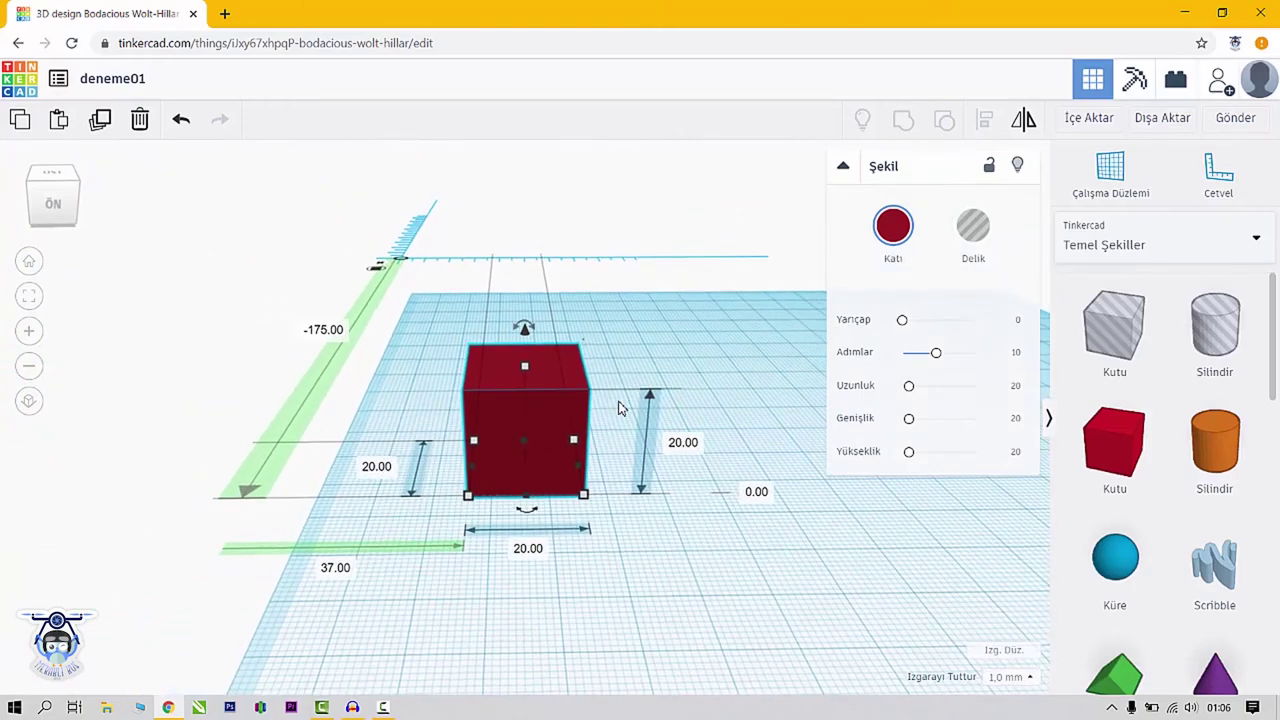
scroll(618, 408, down, 2)
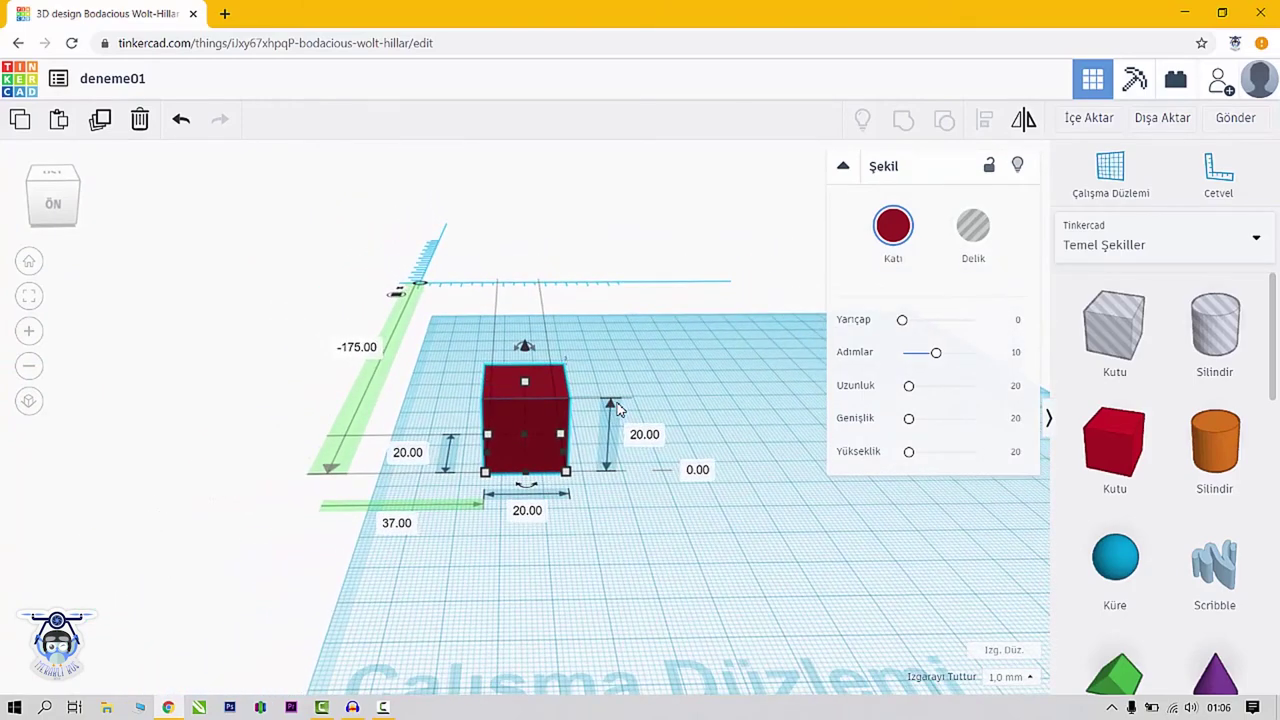
scroll(616, 403, up, 5)
scroll(665, 372, down, 4)
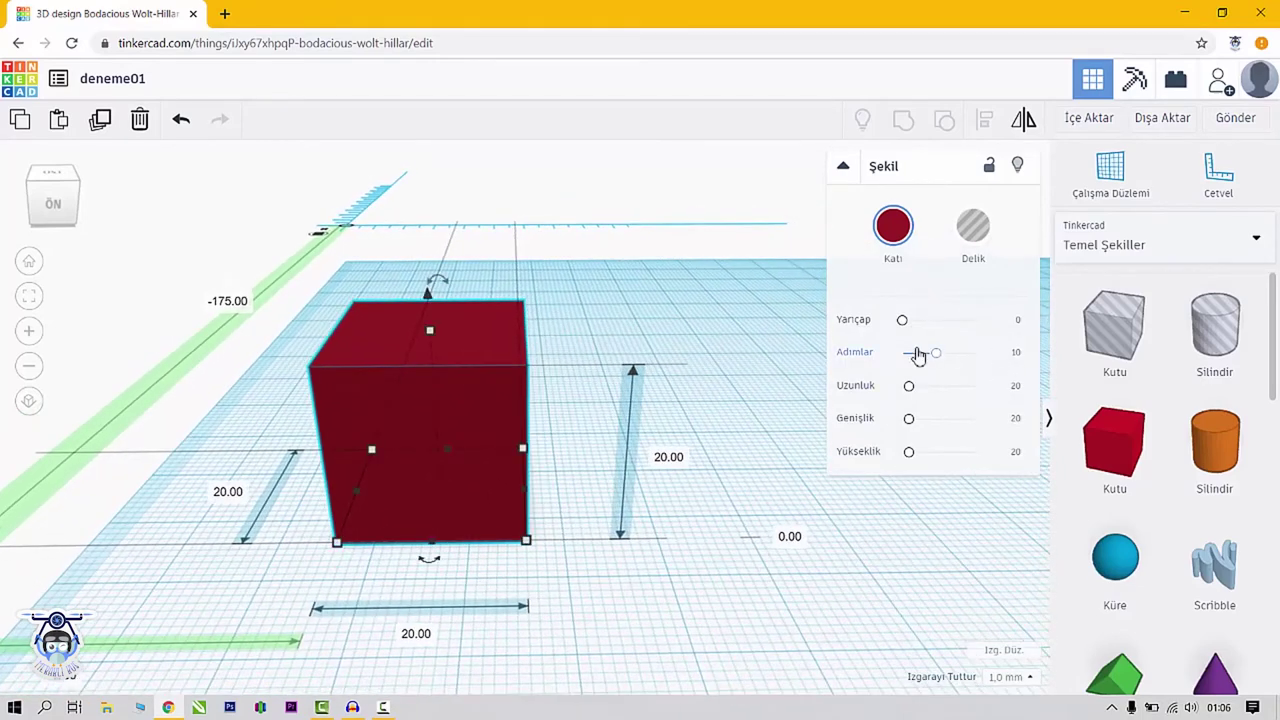
Try rounding the box fully with a radius of 20, and reset its radius to 0
mouse_move(903, 325)
mouse_down()
mouse_move(929, 333)
mouse_move(896, 333)
mouse_up()
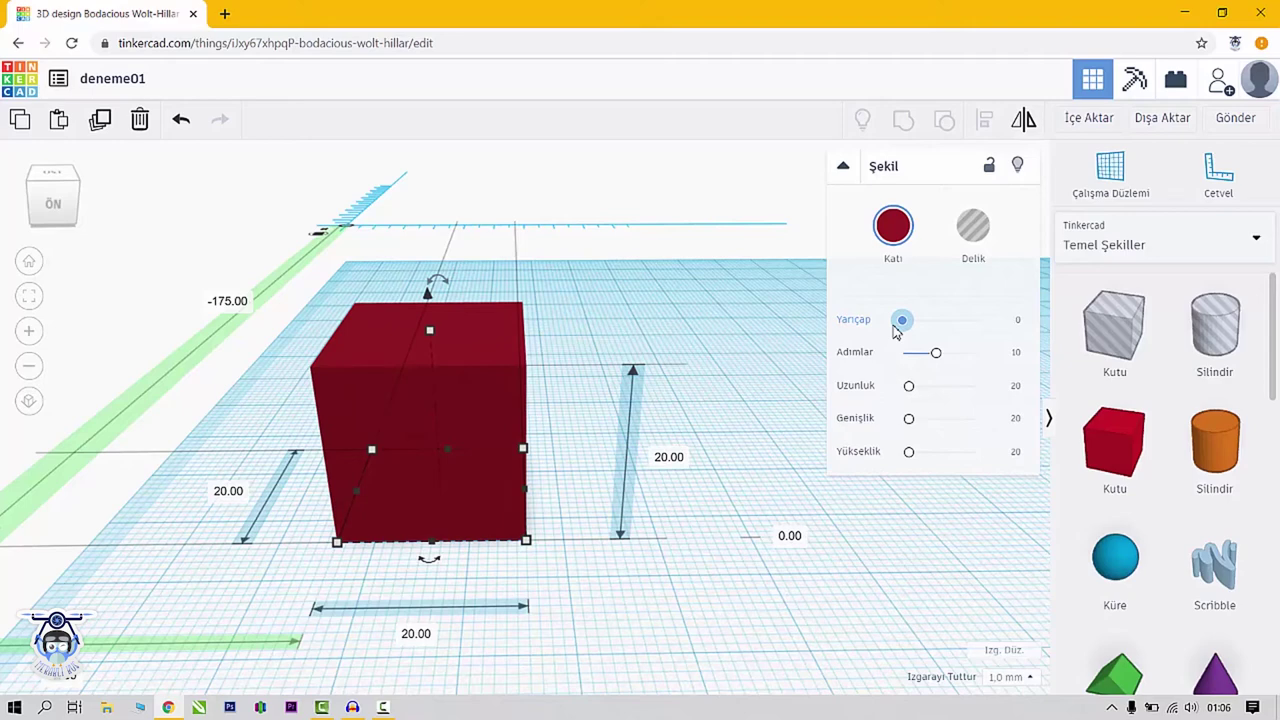
drag(899, 331, 975, 329)
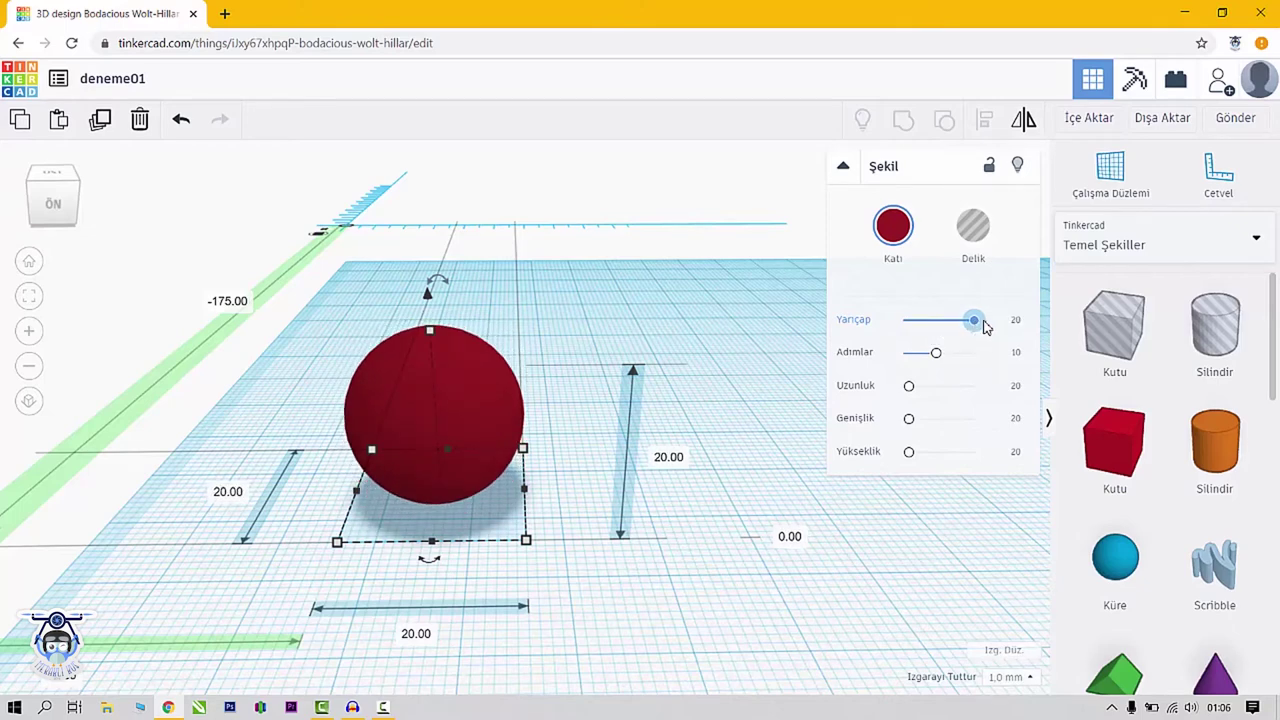
drag(985, 327, 895, 334)
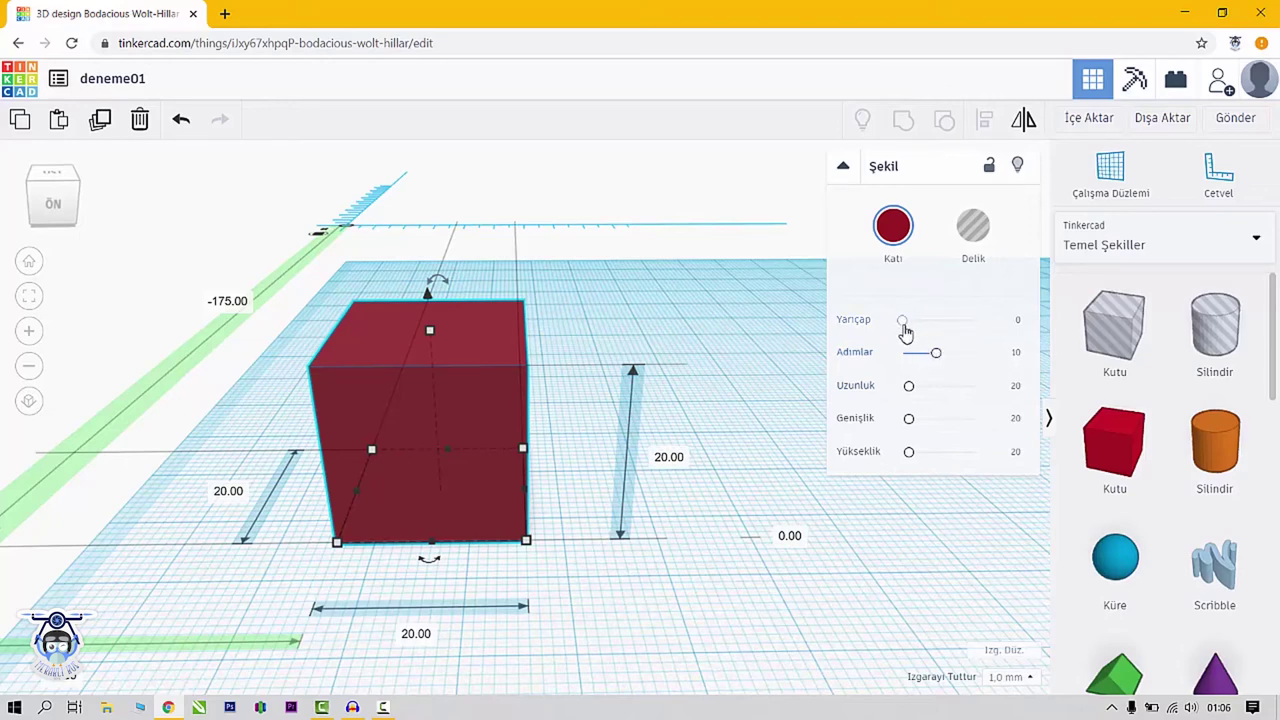
Round the box's edges with a radius of about 4.48 and 15 steps, first trying 2 steps with a radius of 4.25
drag(938, 361, 917, 333)
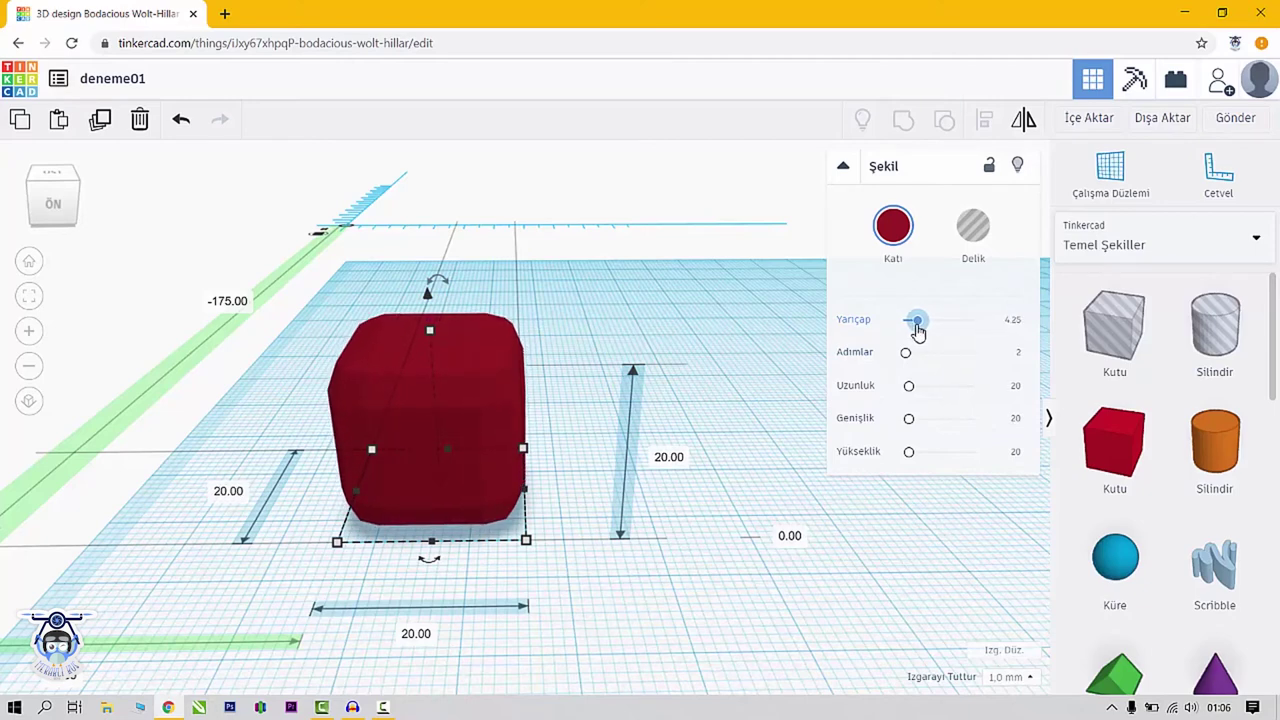
drag(918, 331, 959, 358)
drag(928, 330, 918, 322)
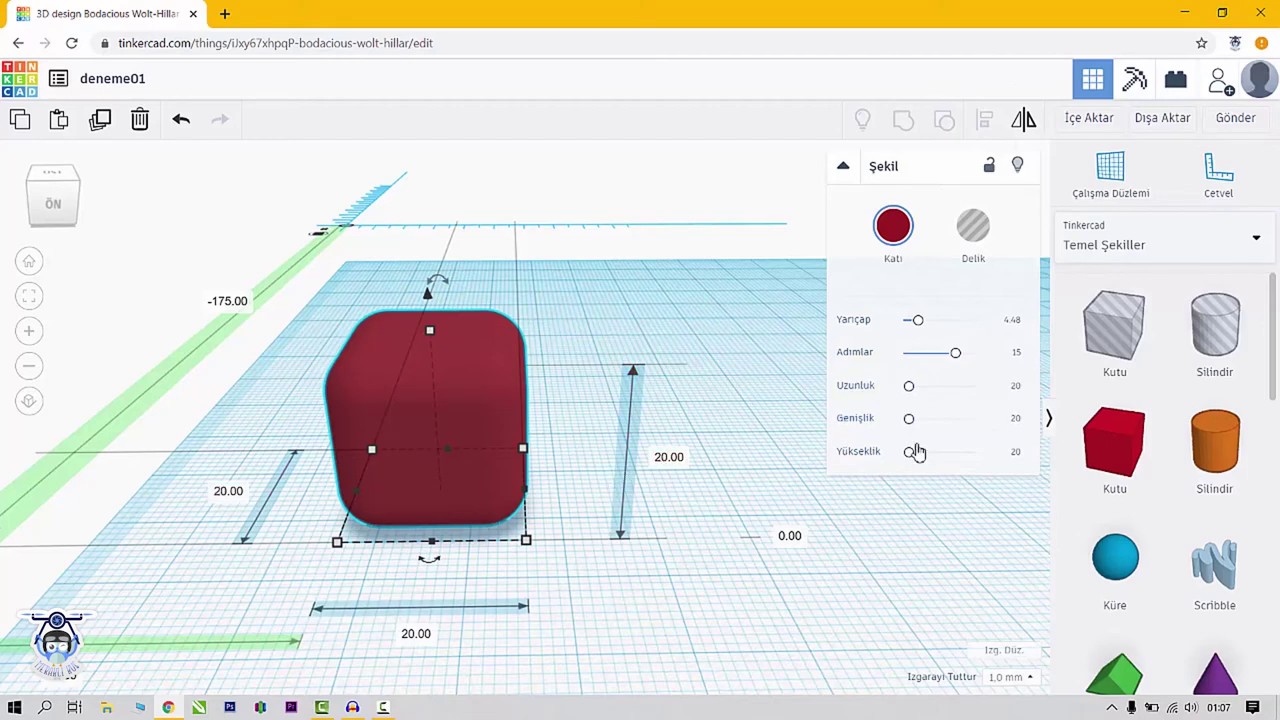
Move the rounded box to about 11 mm and -156 mm on the ruler, and place an orange cylinder beside it
click(1016, 389)
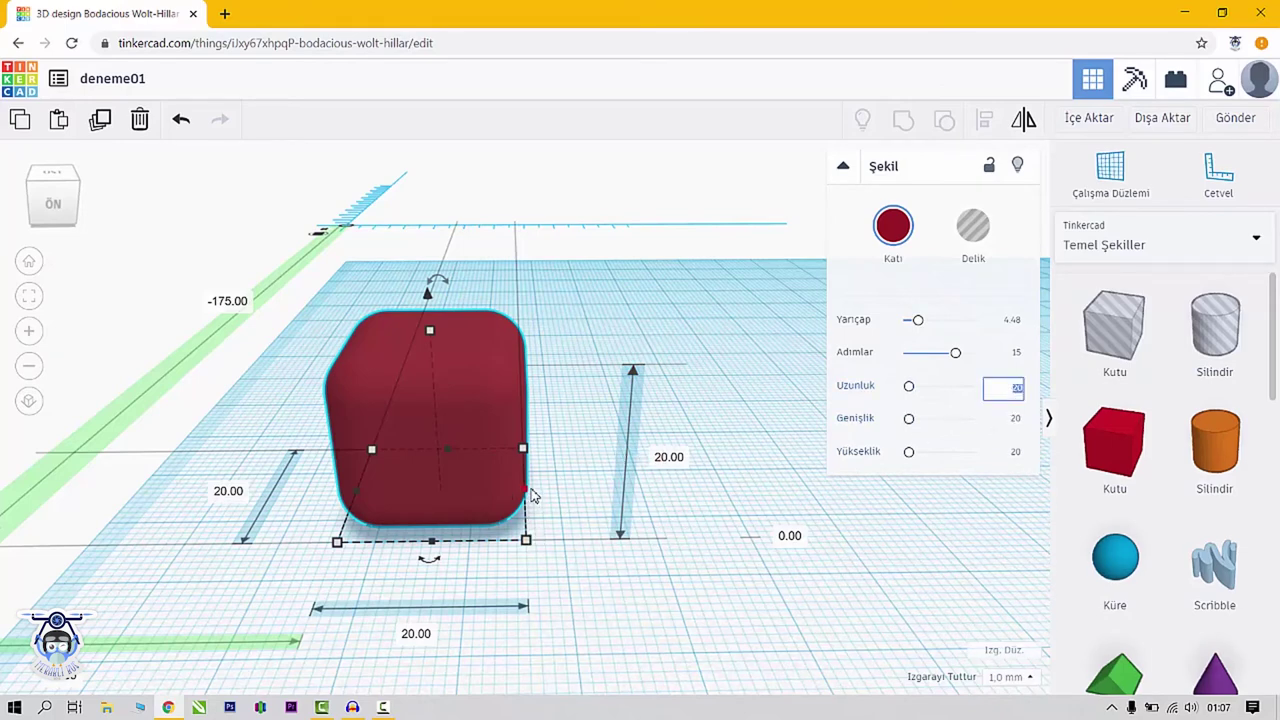
drag(484, 406, 270, 338)
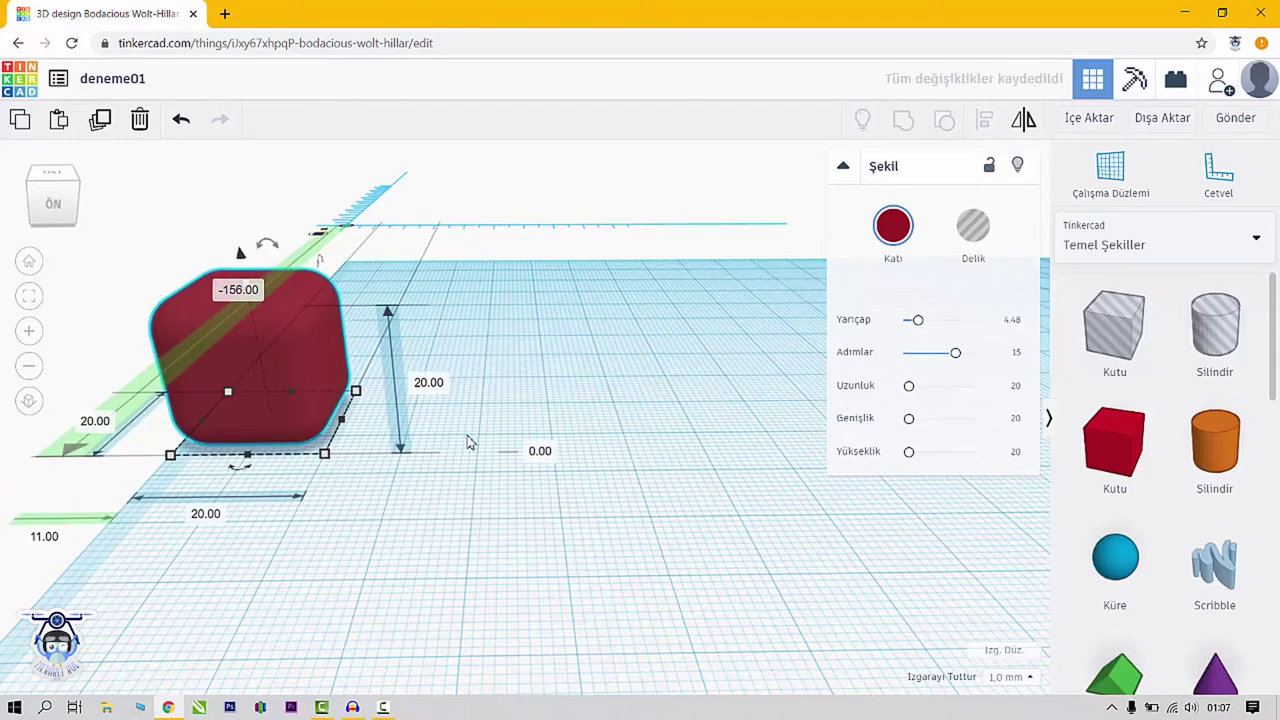
drag(1220, 455, 552, 338)
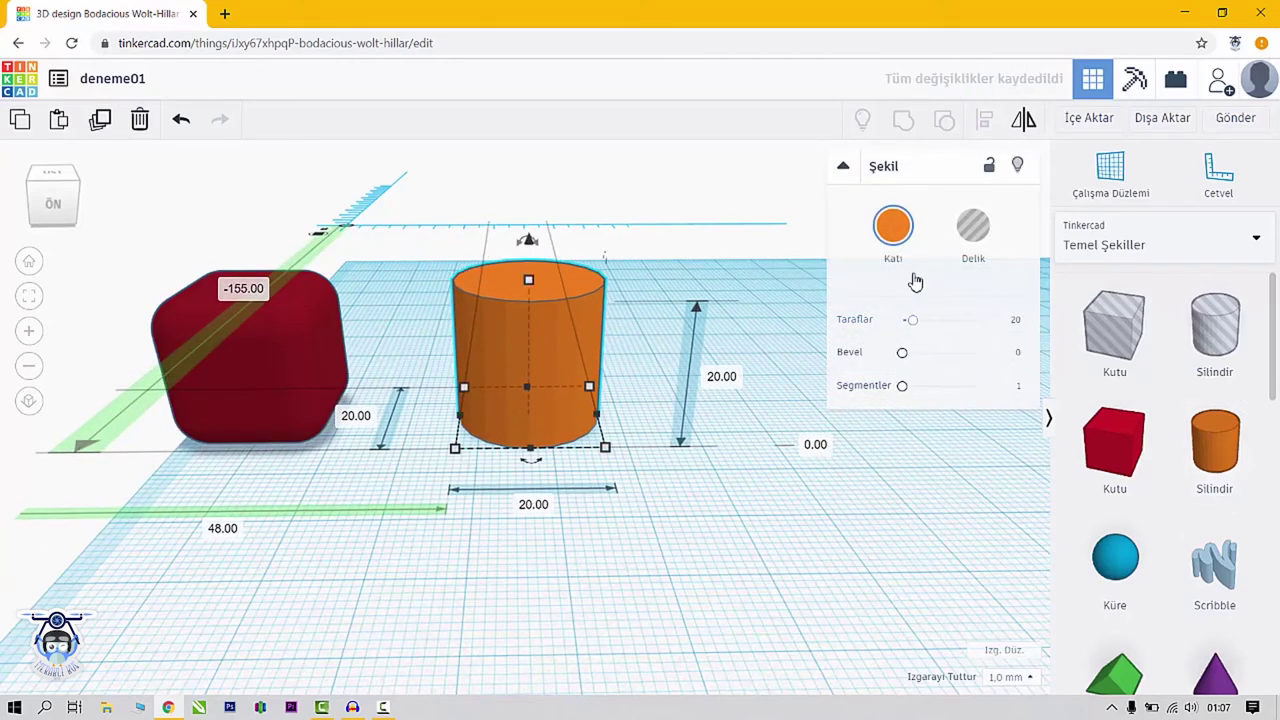
Set the orange cylinder's number of sides to 64, trying 12 sides in between to compare its roundness
click(290, 356)
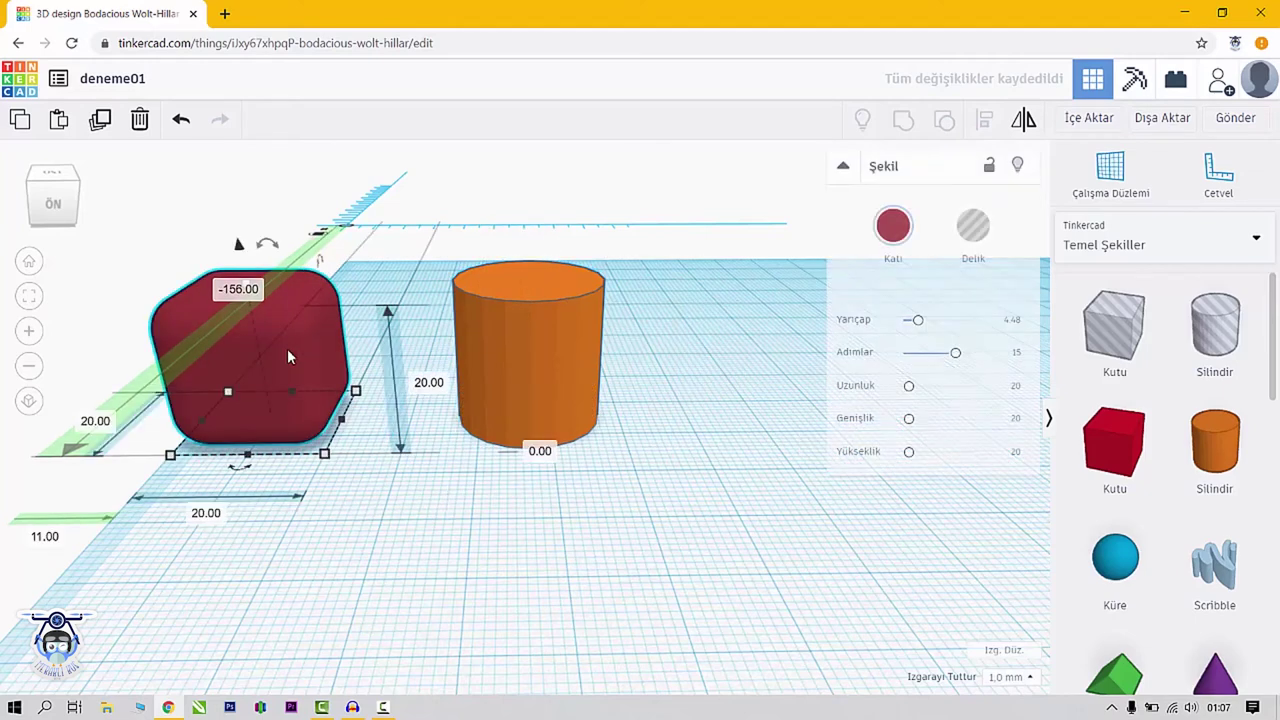
click(577, 343)
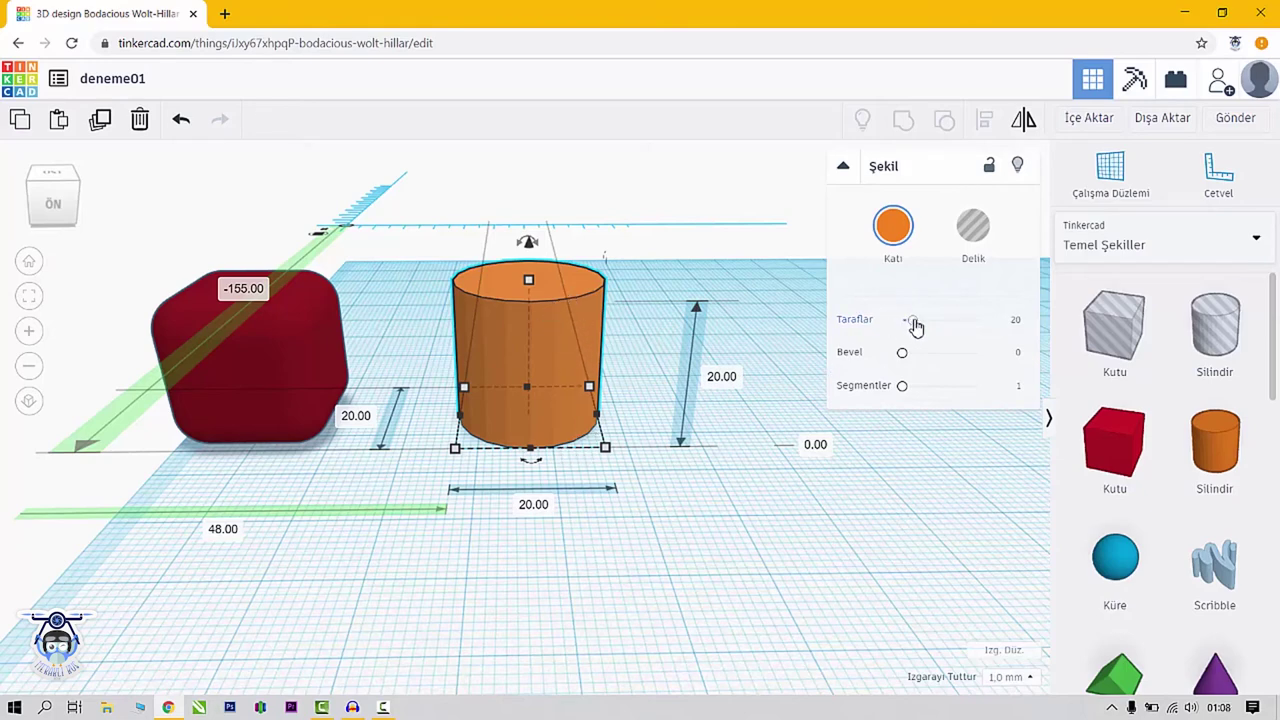
drag(915, 326, 1033, 322)
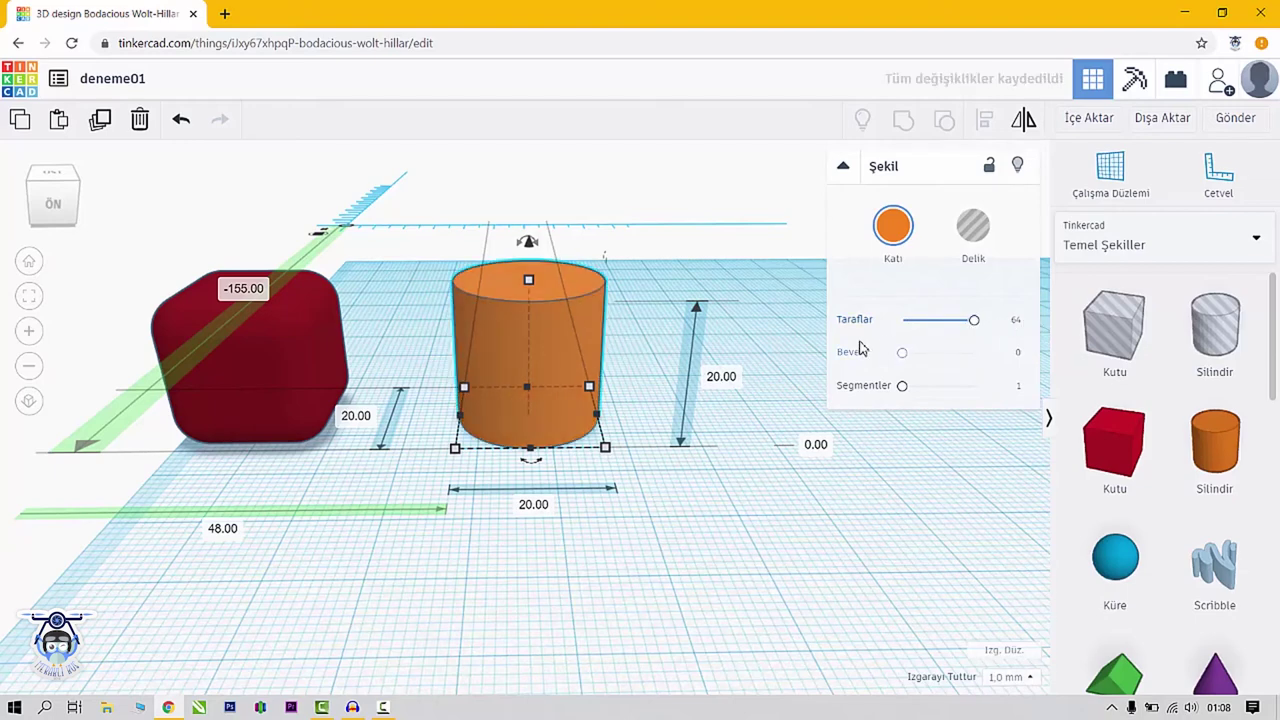
drag(974, 322, 895, 340)
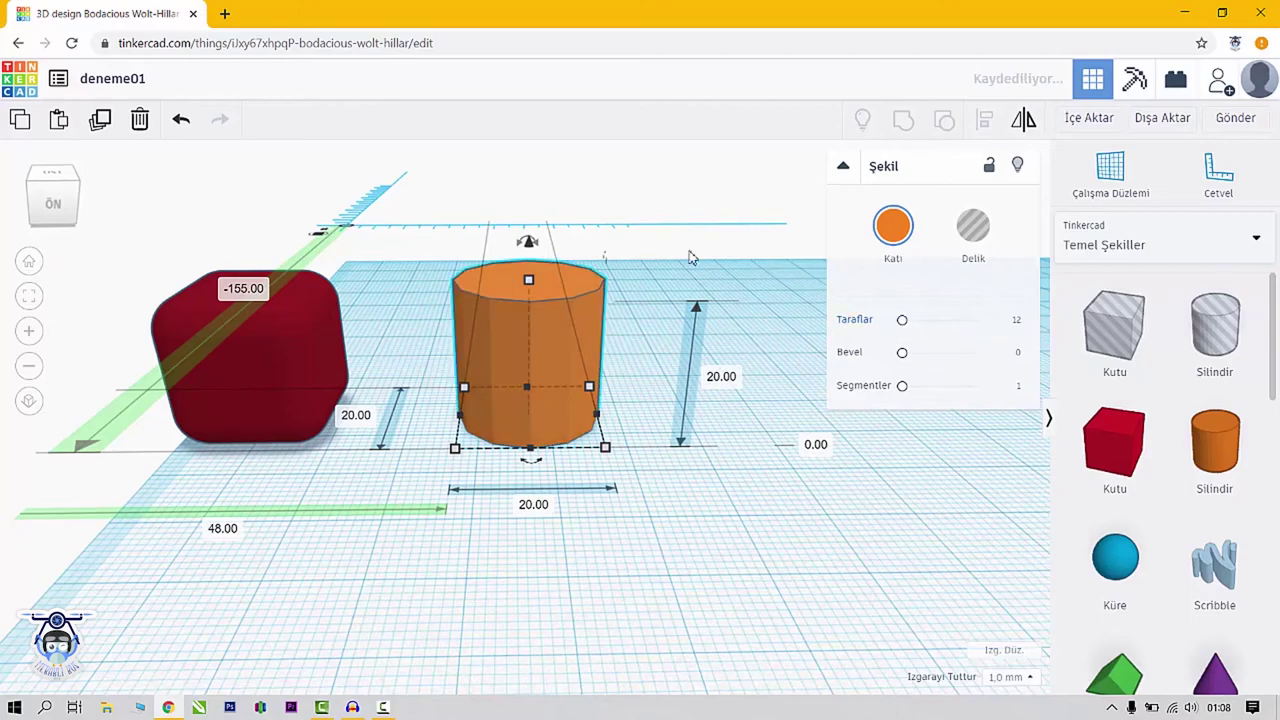
right_drag(690, 300, 671, 349)
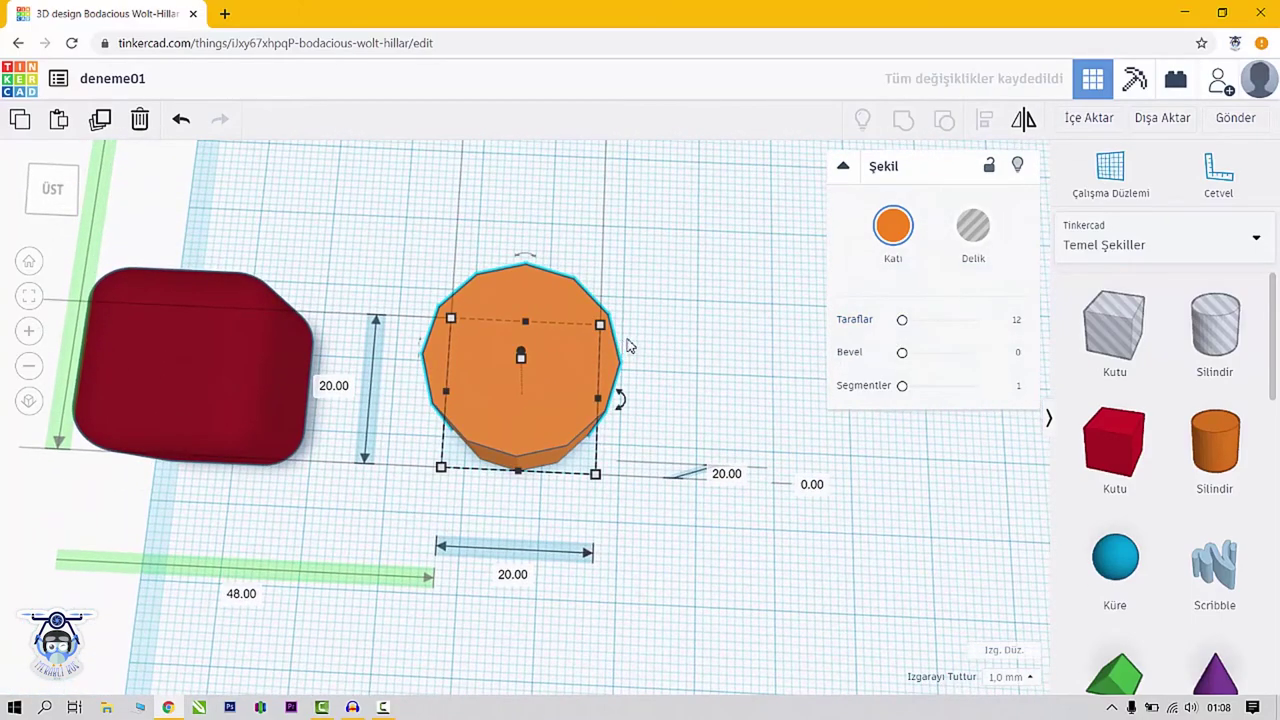
drag(902, 320, 975, 320)
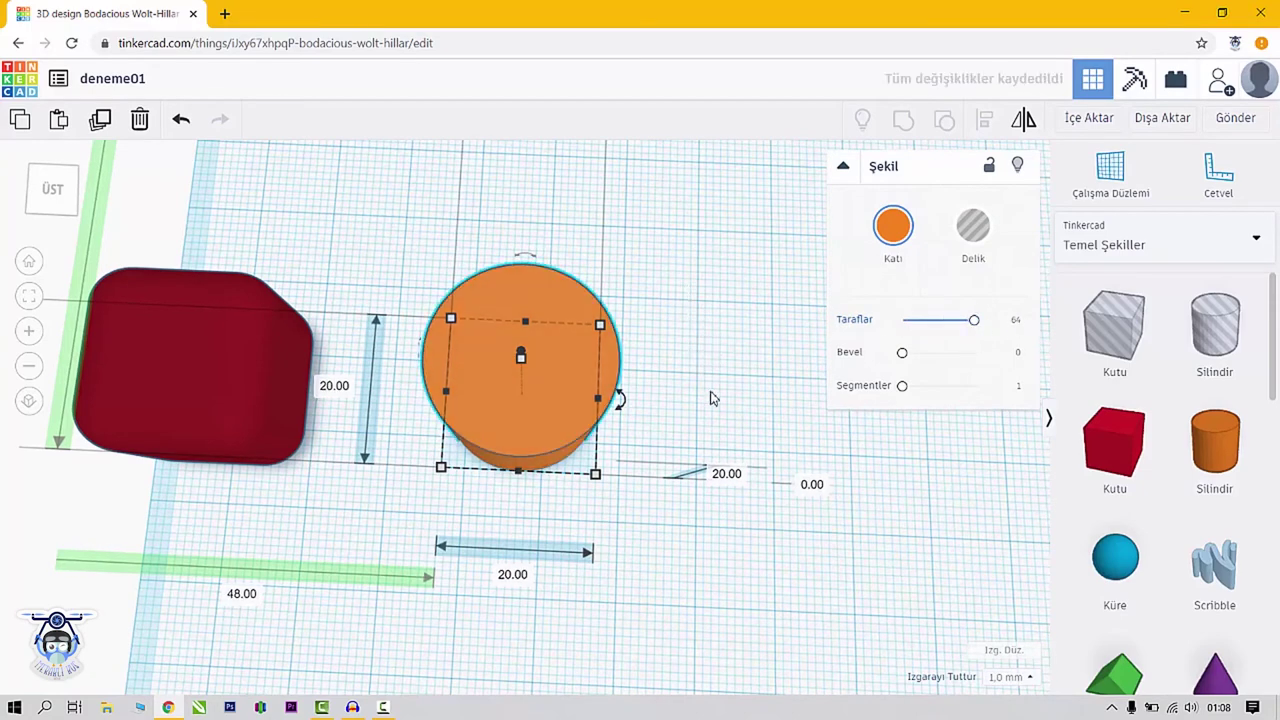
right_drag(712, 398, 521, 387)
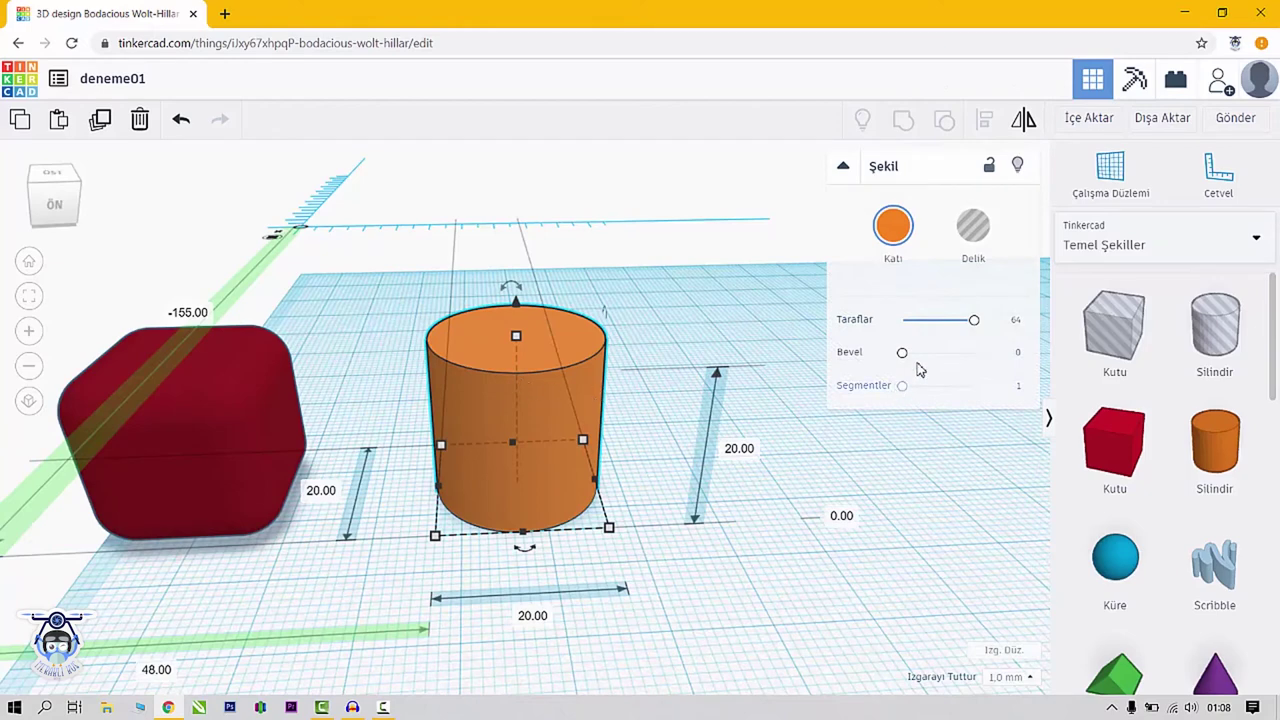
Bevel the cylinder's edges by 2.5, smooth the bevel with more segments, and shift the cylinder slightly toward the box
drag(902, 355, 940, 390)
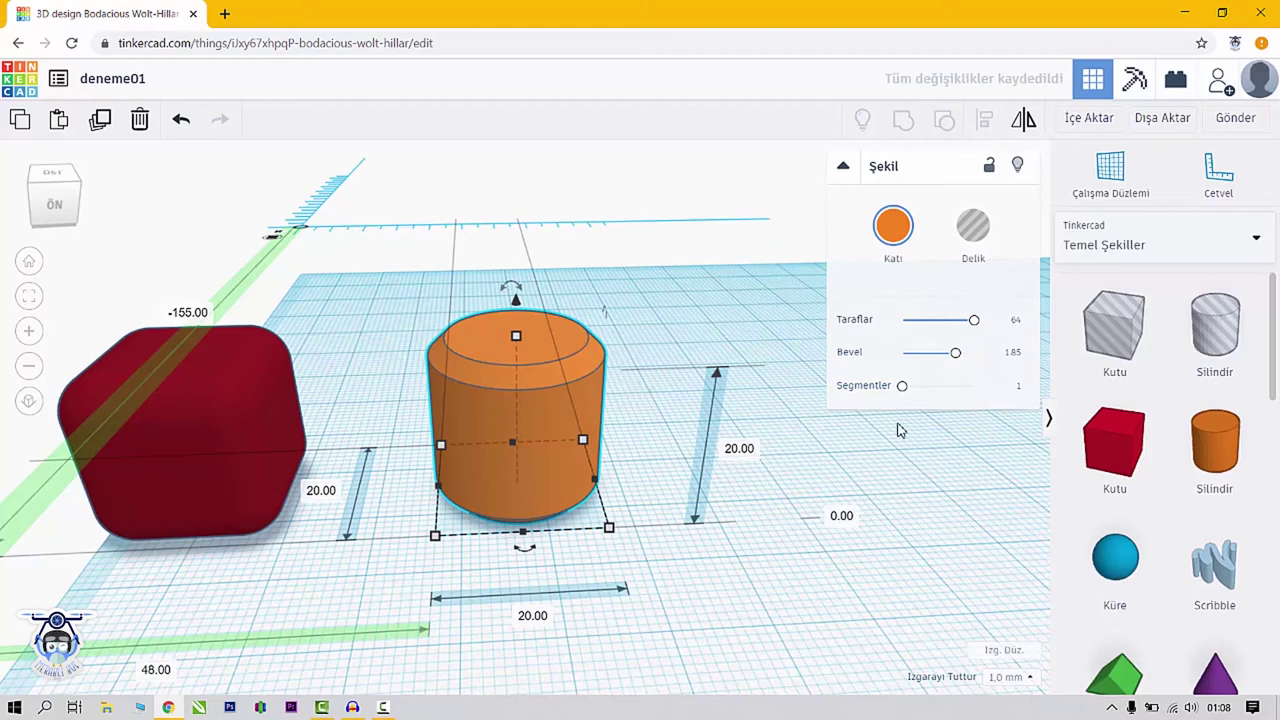
mouse_move(904, 390)
mouse_down()
mouse_move(970, 395)
mouse_move(964, 352)
mouse_move(980, 361)
mouse_move(880, 374)
mouse_move(990, 379)
mouse_move(984, 392)
mouse_move(903, 398)
mouse_up()
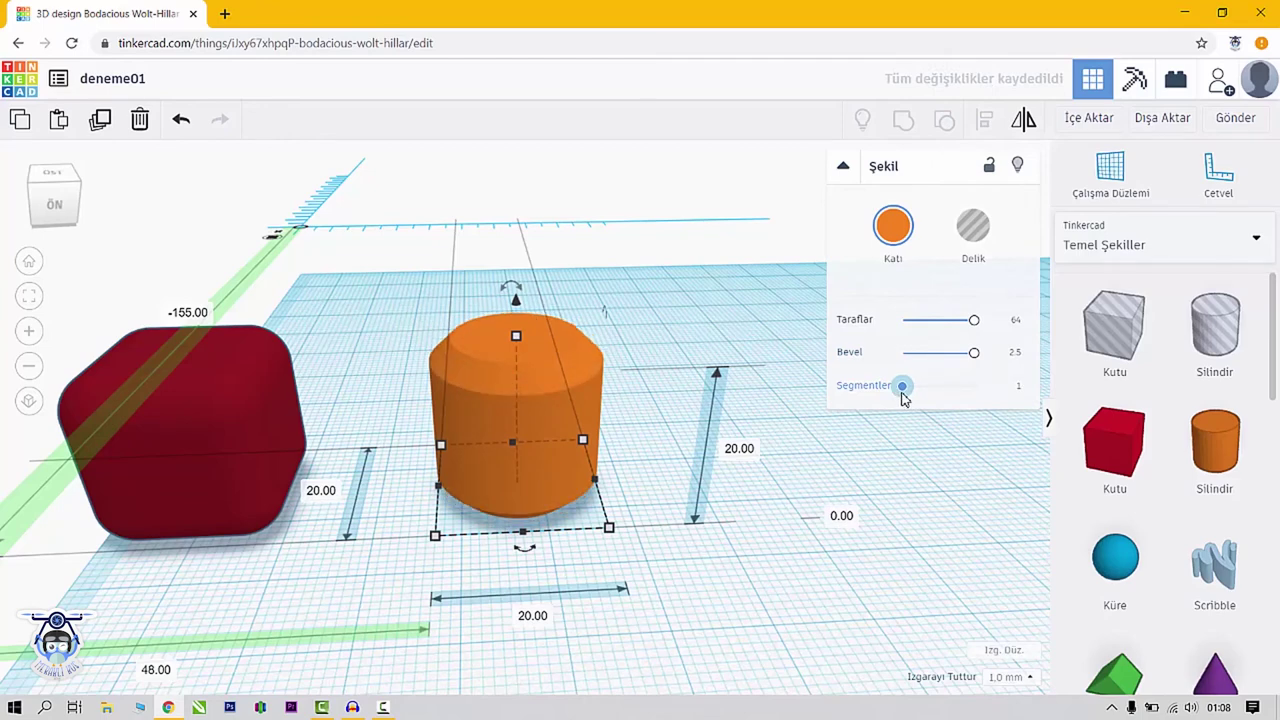
drag(903, 398, 926, 385)
drag(597, 355, 552, 342)
Place a blue sphere beside the cylinder and set its steps to 24
drag(1116, 570, 672, 490)
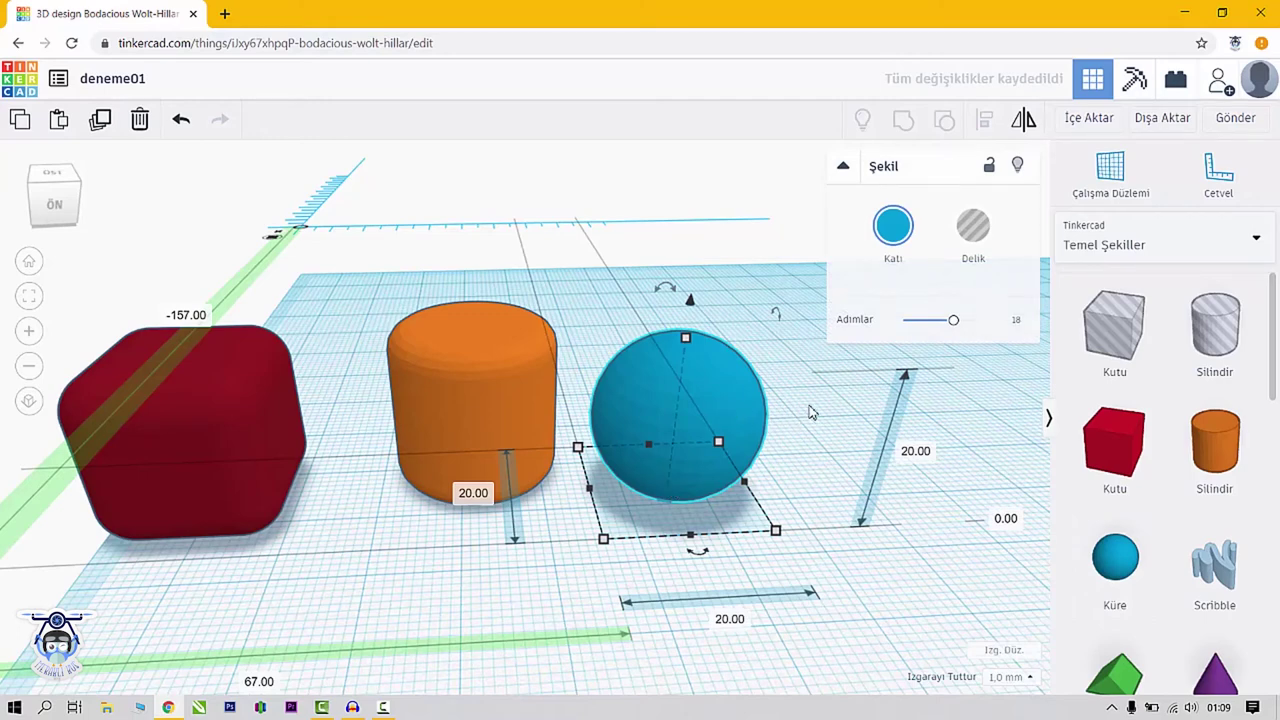
drag(955, 326, 994, 334)
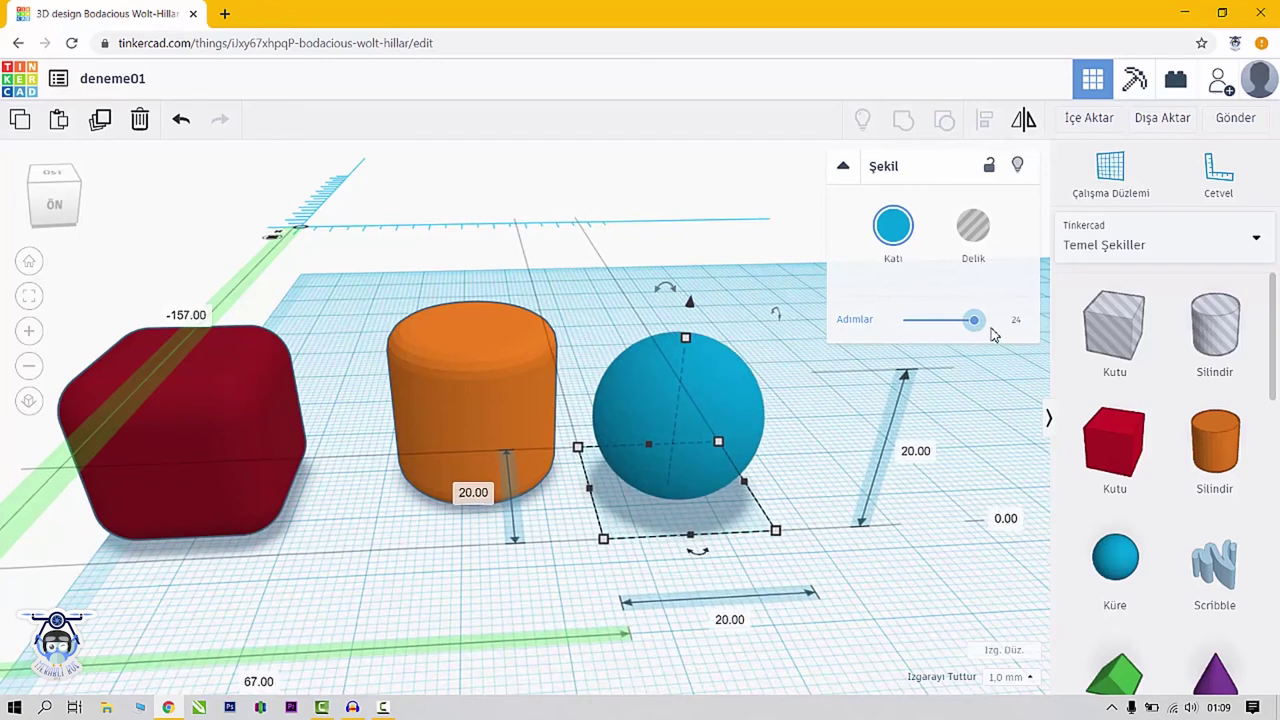
click(850, 408)
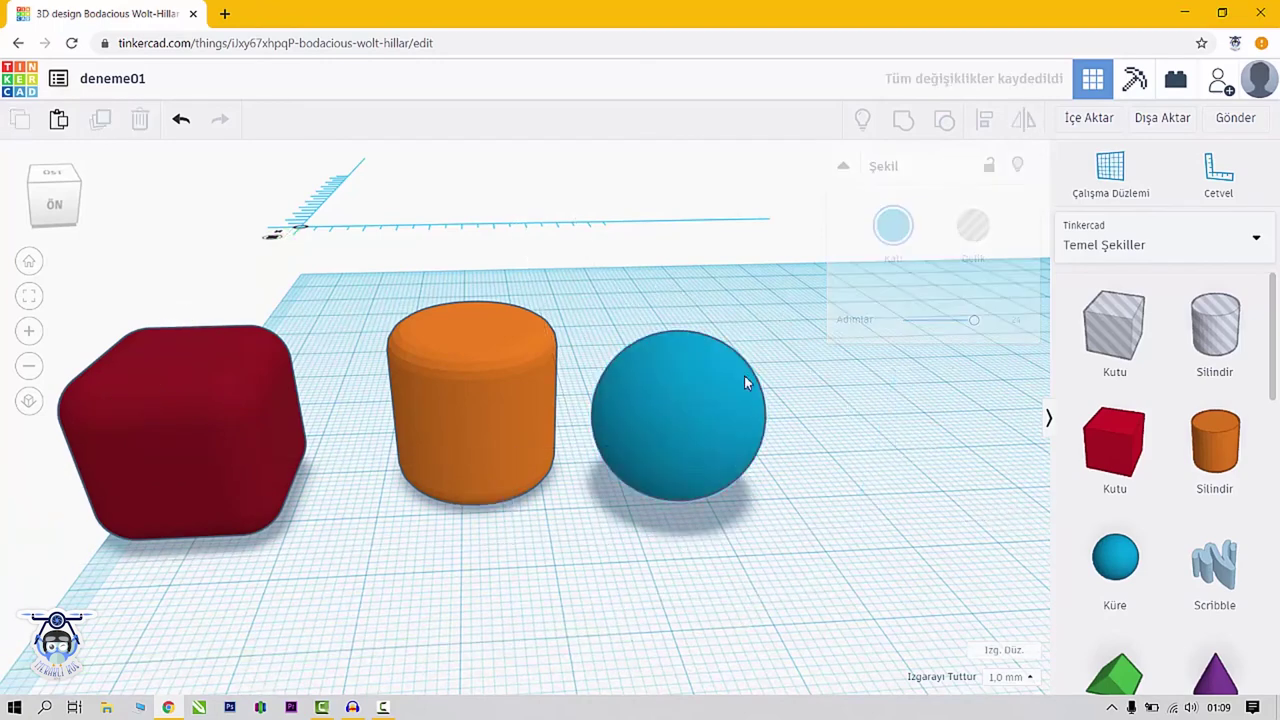
Check the settings of the placed shapes, and move the sphere back to about 70 mm and -142 mm on the ruler
click(683, 400)
click(434, 391)
click(204, 378)
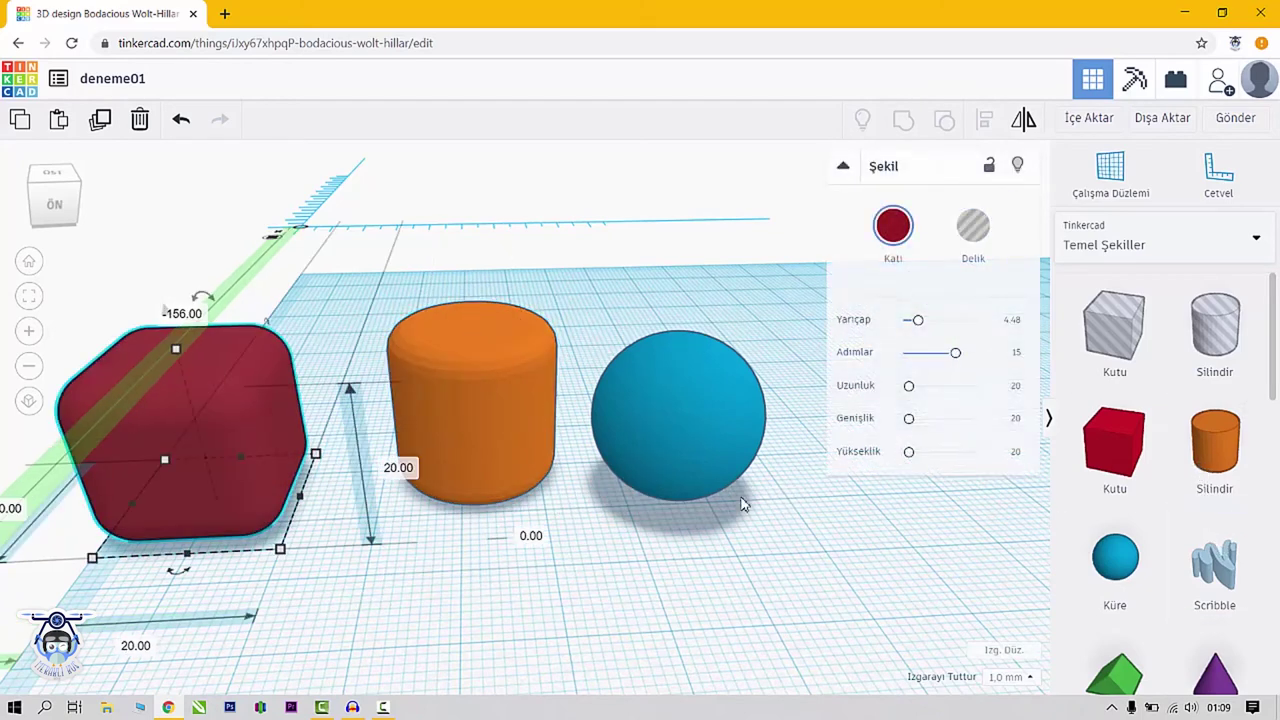
click(670, 452)
Place a Scribble shape on the workplane in front of the sphere
scroll(1165, 507, down, 1)
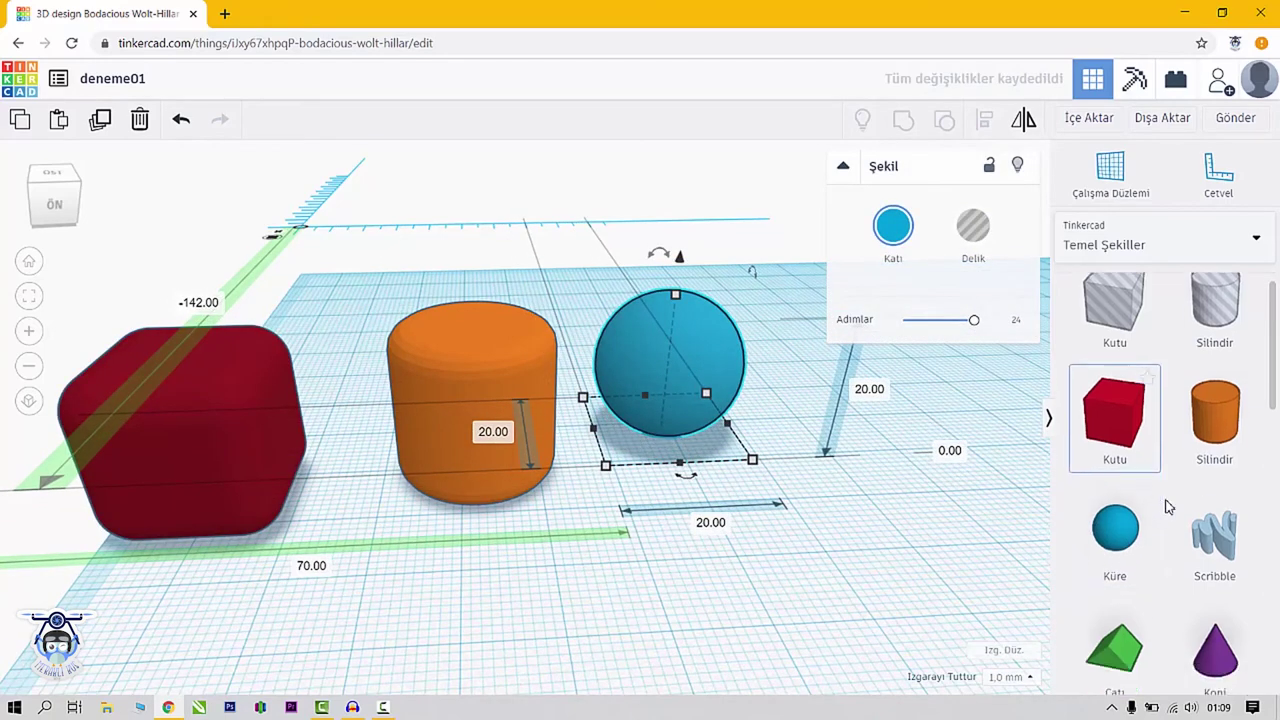
scroll(1170, 500, down, 3)
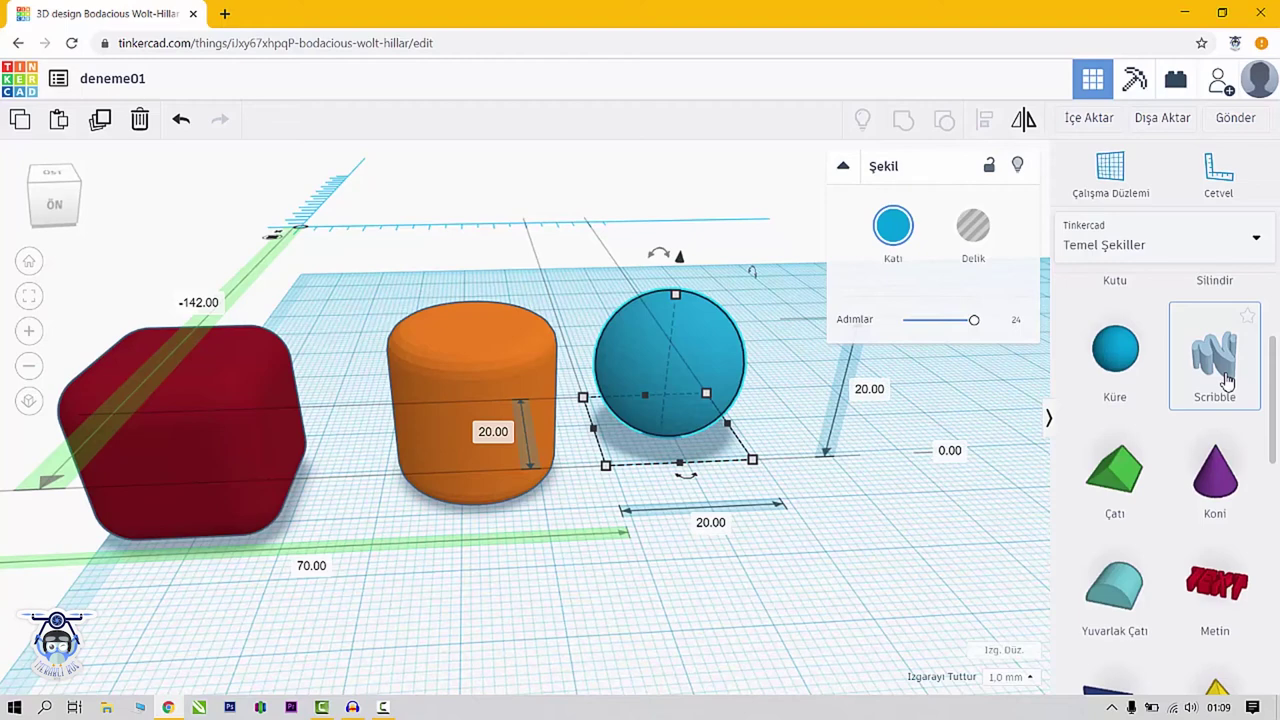
mouse_move(1222, 372)
mouse_down()
mouse_move(806, 449)
mouse_move(716, 490)
mouse_up()
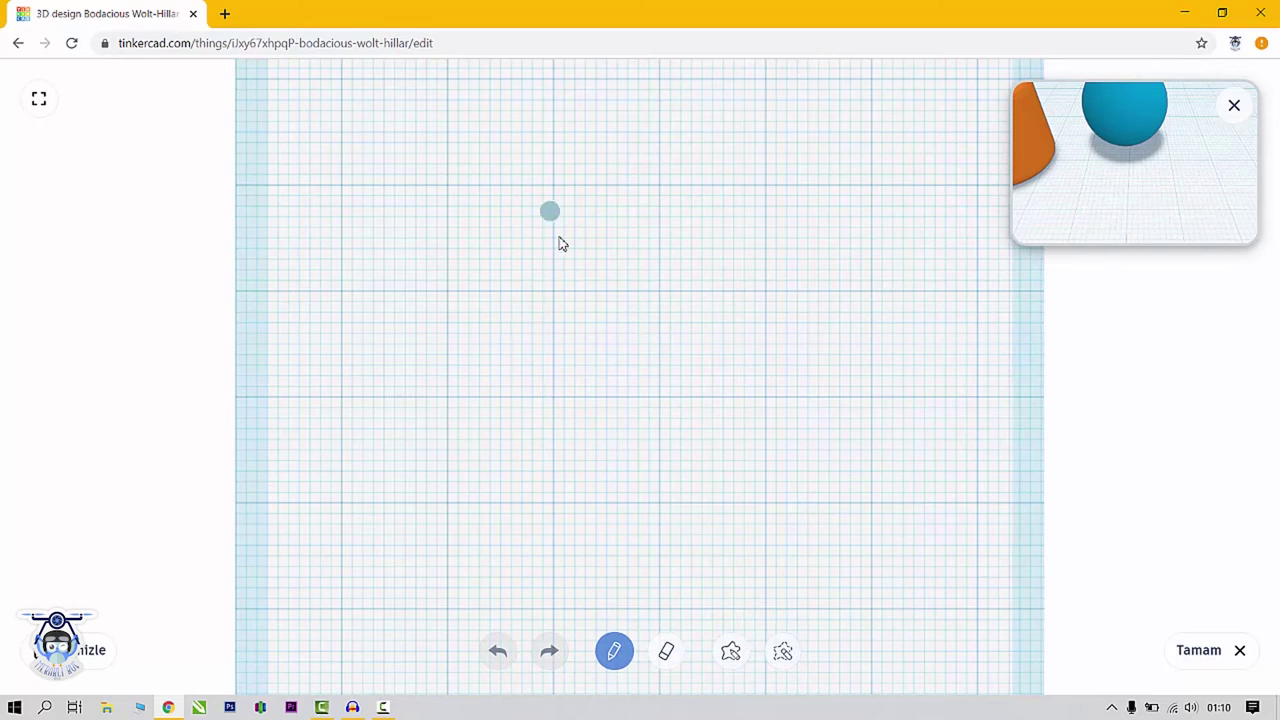
Draw a trial closed zigzag stroke on the scribble canvas, and erase it completely
mouse_move(585, 275)
mouse_down()
mouse_move(537, 154)
mouse_move(511, 248)
mouse_move(413, 430)
mouse_move(655, 236)
mouse_move(667, 244)
mouse_move(622, 442)
mouse_move(595, 500)
mouse_move(588, 276)
mouse_up()
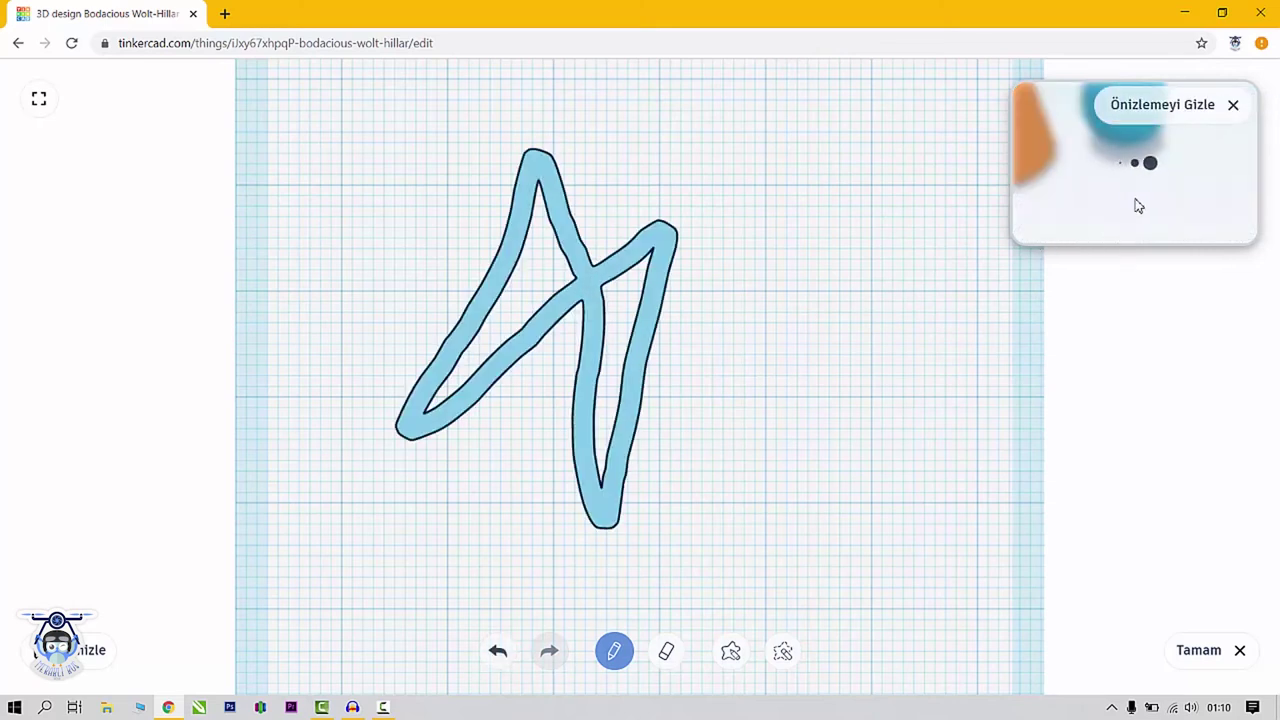
click(666, 648)
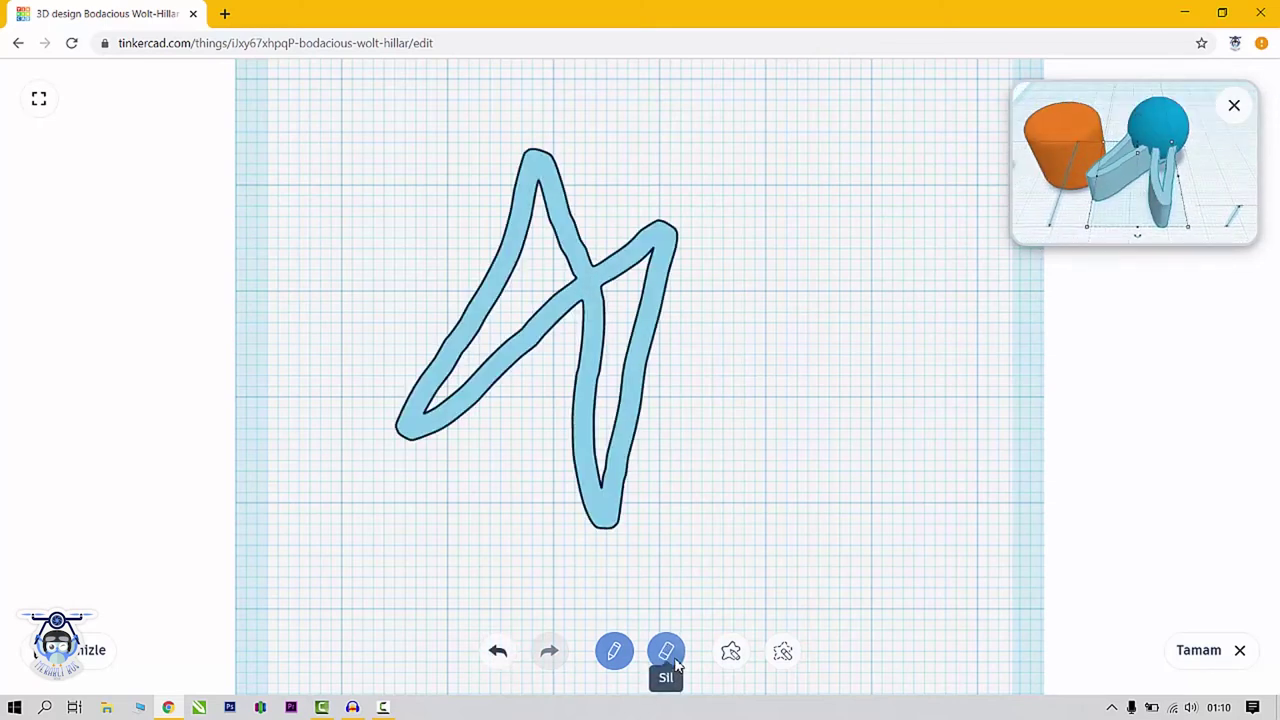
mouse_move(622, 540)
mouse_down()
mouse_move(541, 320)
mouse_move(620, 484)
mouse_move(560, 188)
mouse_move(603, 502)
mouse_move(619, 342)
mouse_move(661, 265)
mouse_move(648, 242)
mouse_move(657, 465)
mouse_move(650, 182)
mouse_move(710, 243)
mouse_move(636, 205)
mouse_move(652, 269)
mouse_move(627, 266)
mouse_move(626, 347)
mouse_move(624, 110)
mouse_move(609, 302)
mouse_move(691, 267)
mouse_move(680, 342)
mouse_move(642, 431)
mouse_move(629, 534)
mouse_move(631, 497)
mouse_move(664, 437)
mouse_move(641, 395)
mouse_move(621, 490)
mouse_move(598, 462)
mouse_move(585, 500)
mouse_move(586, 384)
mouse_up()
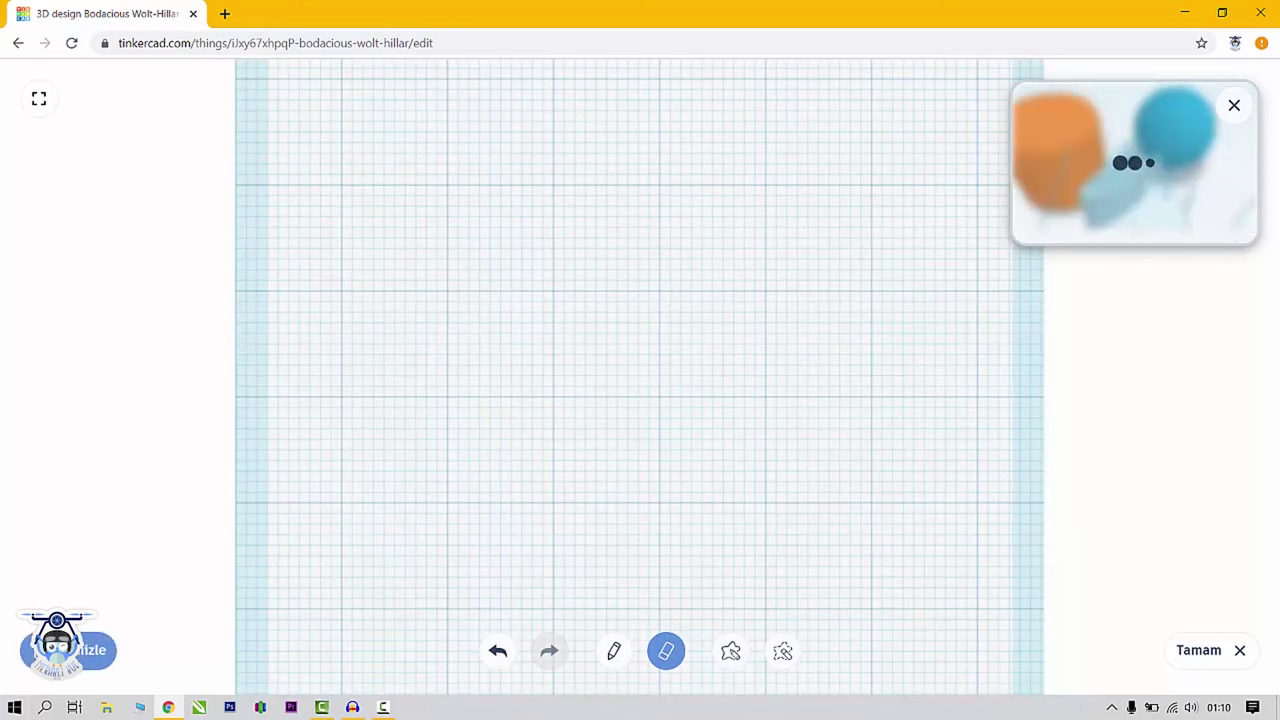
Draw a tall loop ending in a zigzag tail as the scribble, finish it, and move the shape clear of the sphere
click(614, 650)
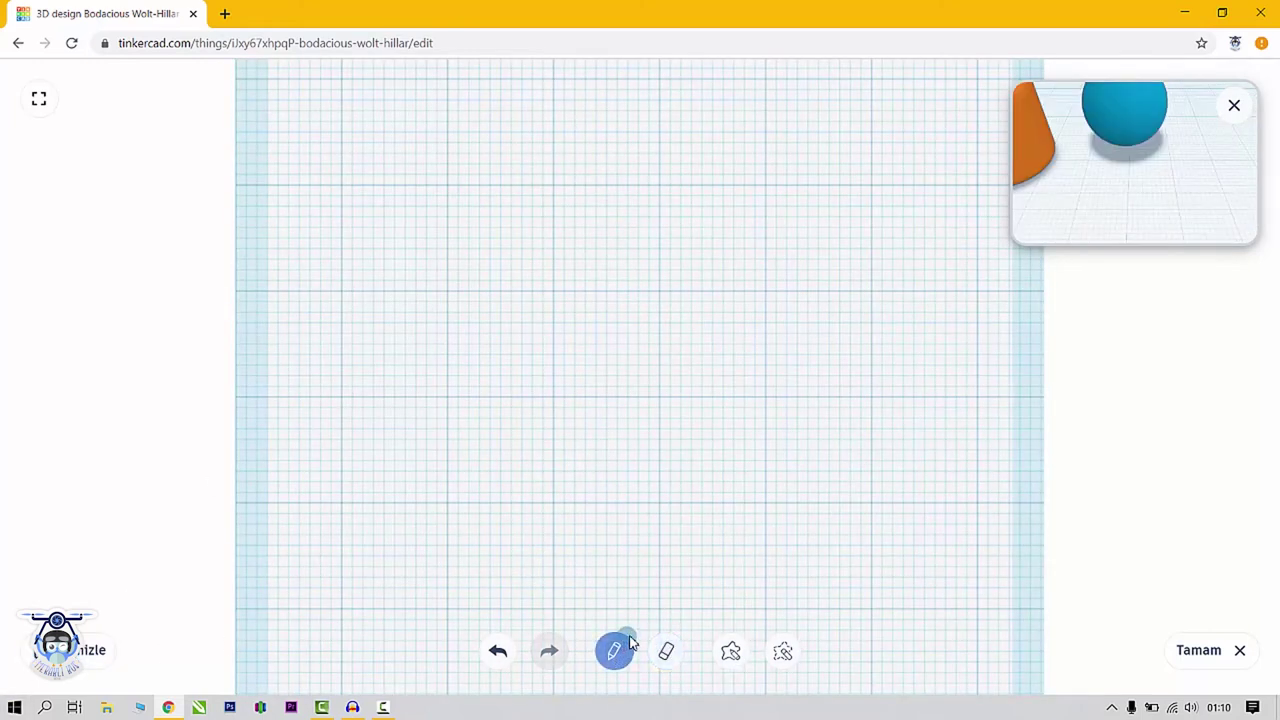
mouse_move(571, 449)
mouse_down()
mouse_move(729, 341)
mouse_move(687, 131)
mouse_move(597, 199)
mouse_move(650, 450)
mouse_move(685, 525)
mouse_move(900, 317)
mouse_move(773, 578)
mouse_up()
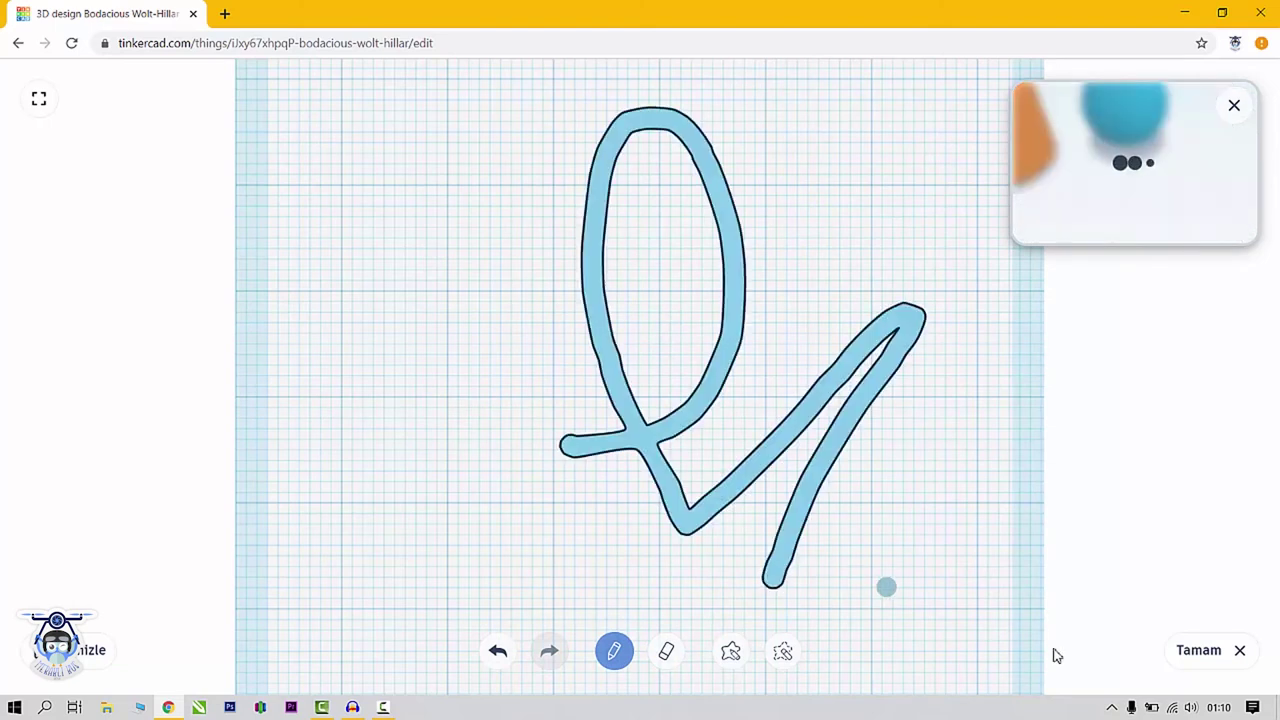
click(1200, 650)
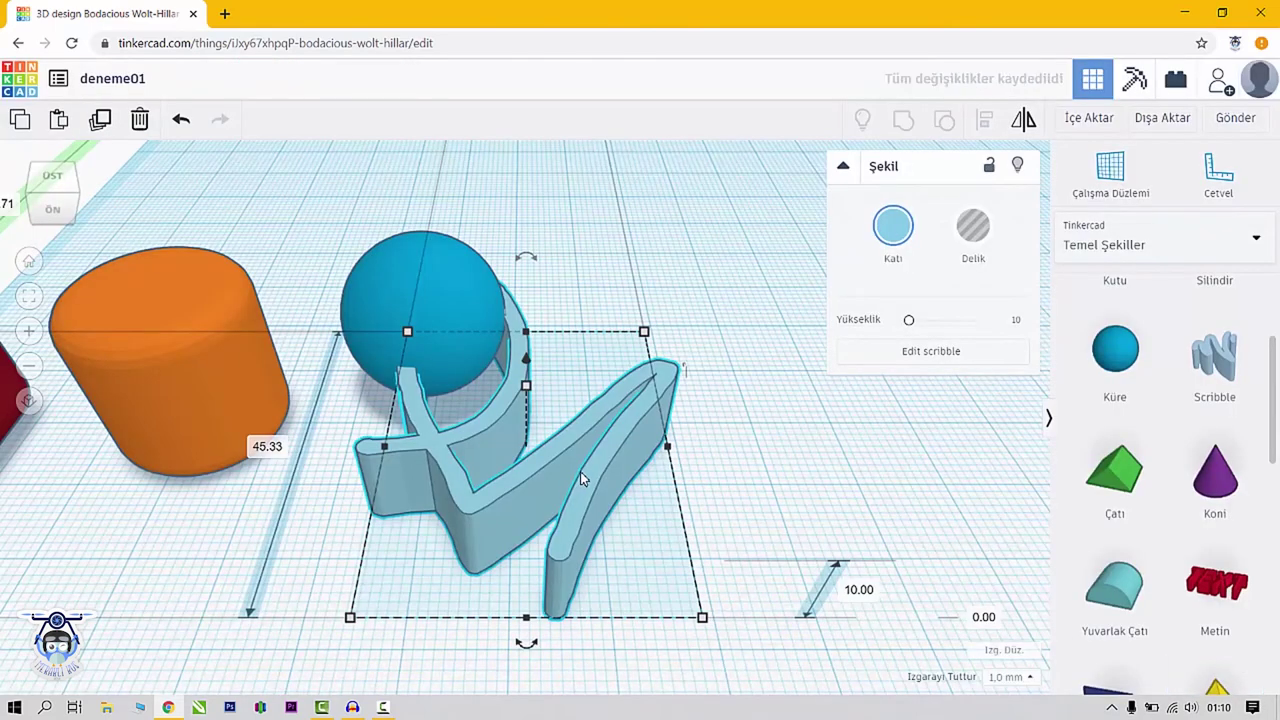
mouse_move(580, 471)
mouse_down()
mouse_move(720, 460)
mouse_move(766, 477)
mouse_move(668, 492)
mouse_up()
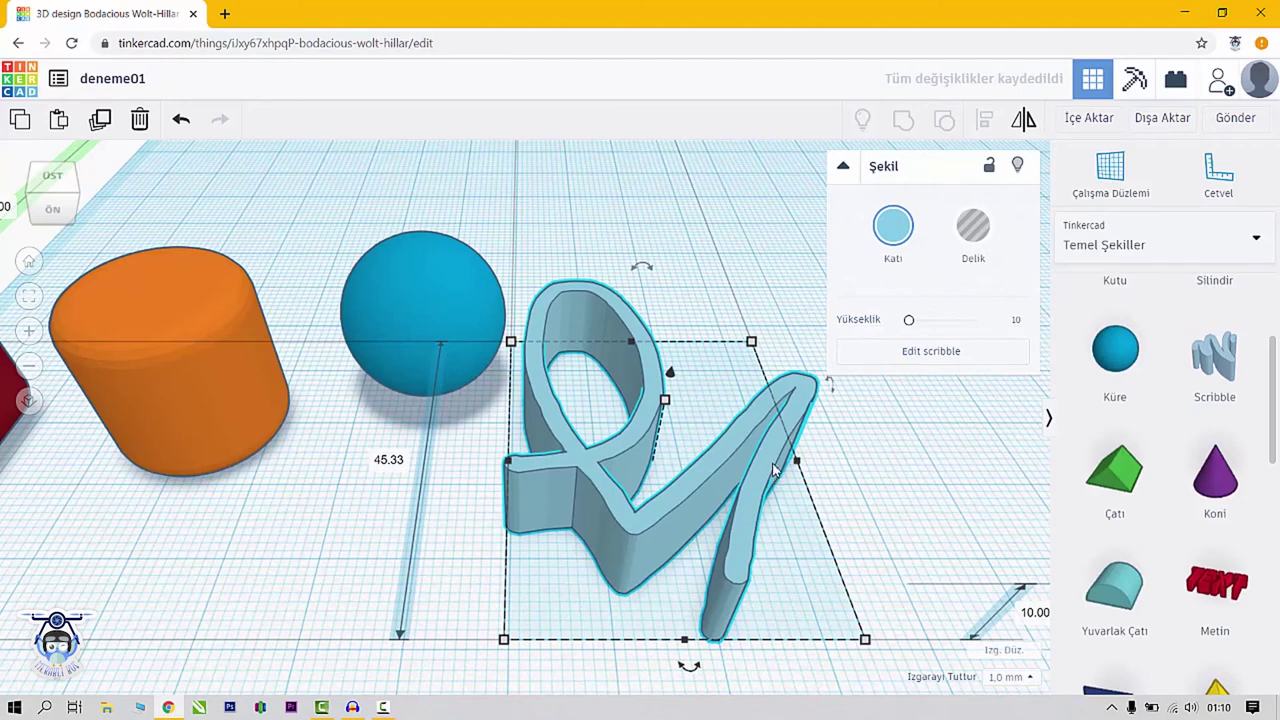
Resize the scribble shape to about 30.44 mm wide and 48.33 mm long
key(f)
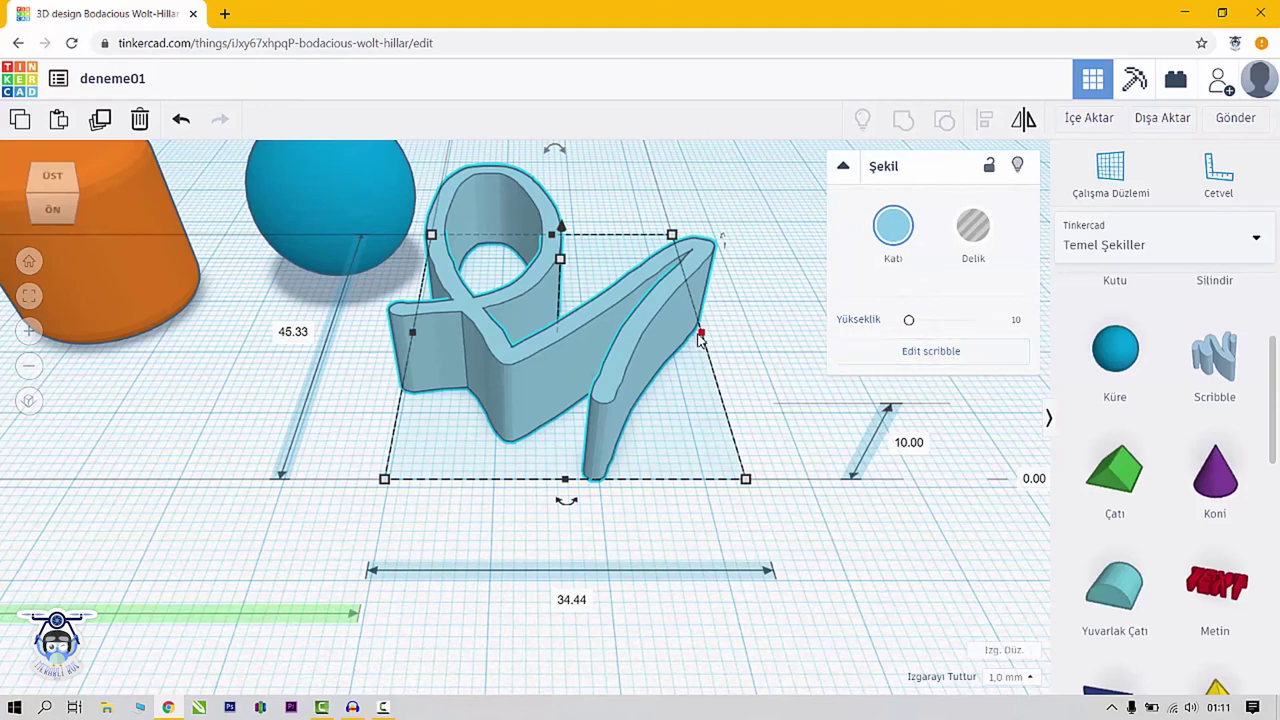
mouse_move(701, 334)
mouse_down()
mouse_move(826, 337)
mouse_move(668, 333)
mouse_up()
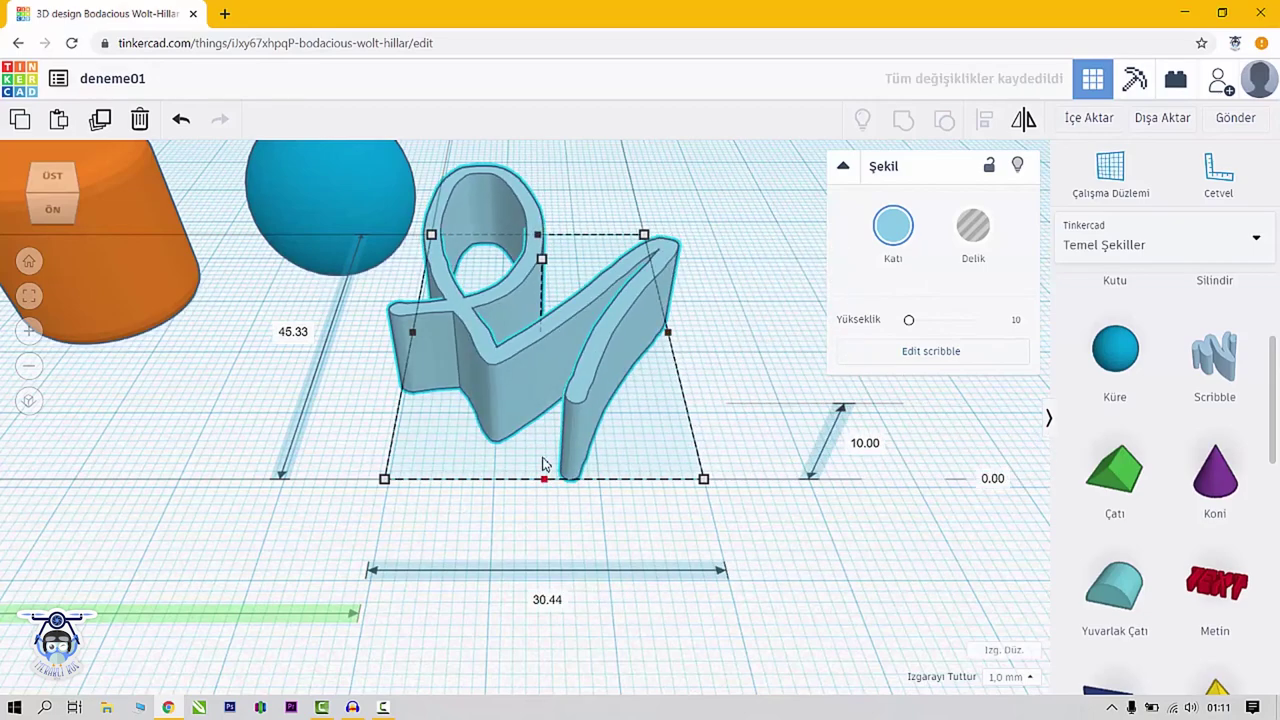
drag(543, 478, 546, 505)
mouse_move(541, 262)
mouse_down()
mouse_move(551, 180)
mouse_move(551, 266)
mouse_up()
Place a Text shape on the workplane behind the scribble, on the side away from the box
scroll(583, 334, down, 3)
scroll(1207, 507, down, 1)
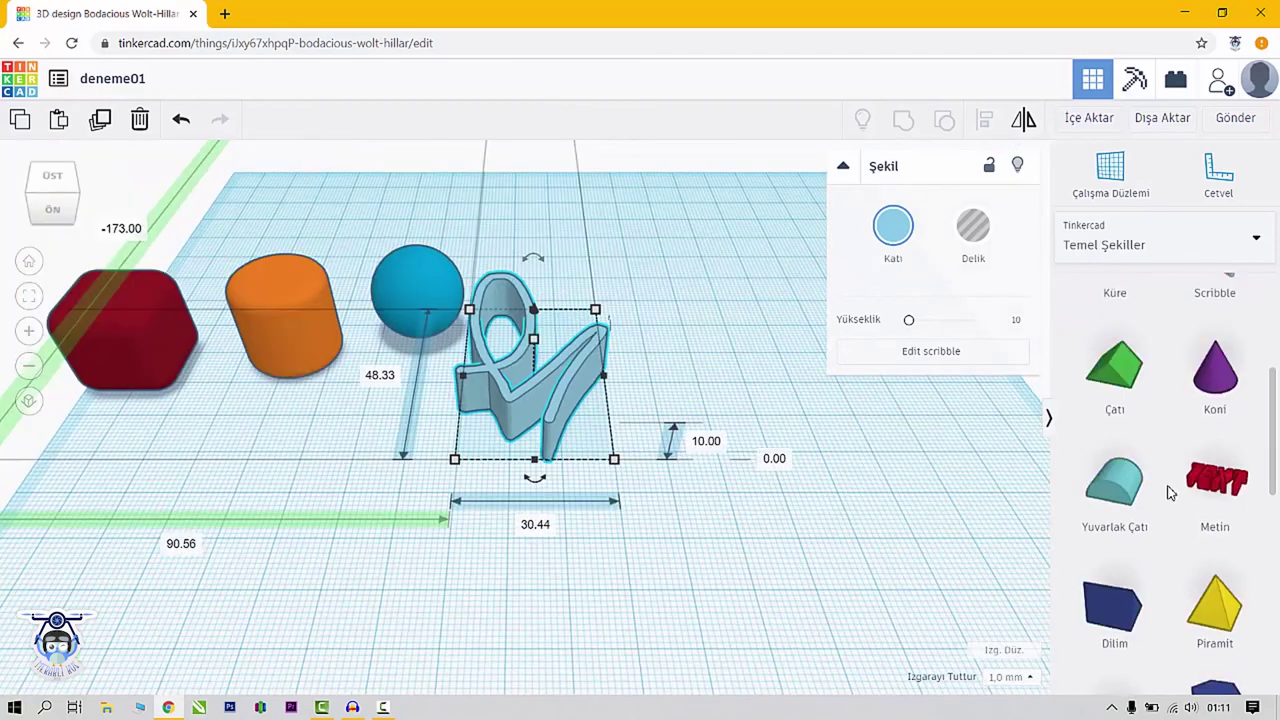
key(Escape)
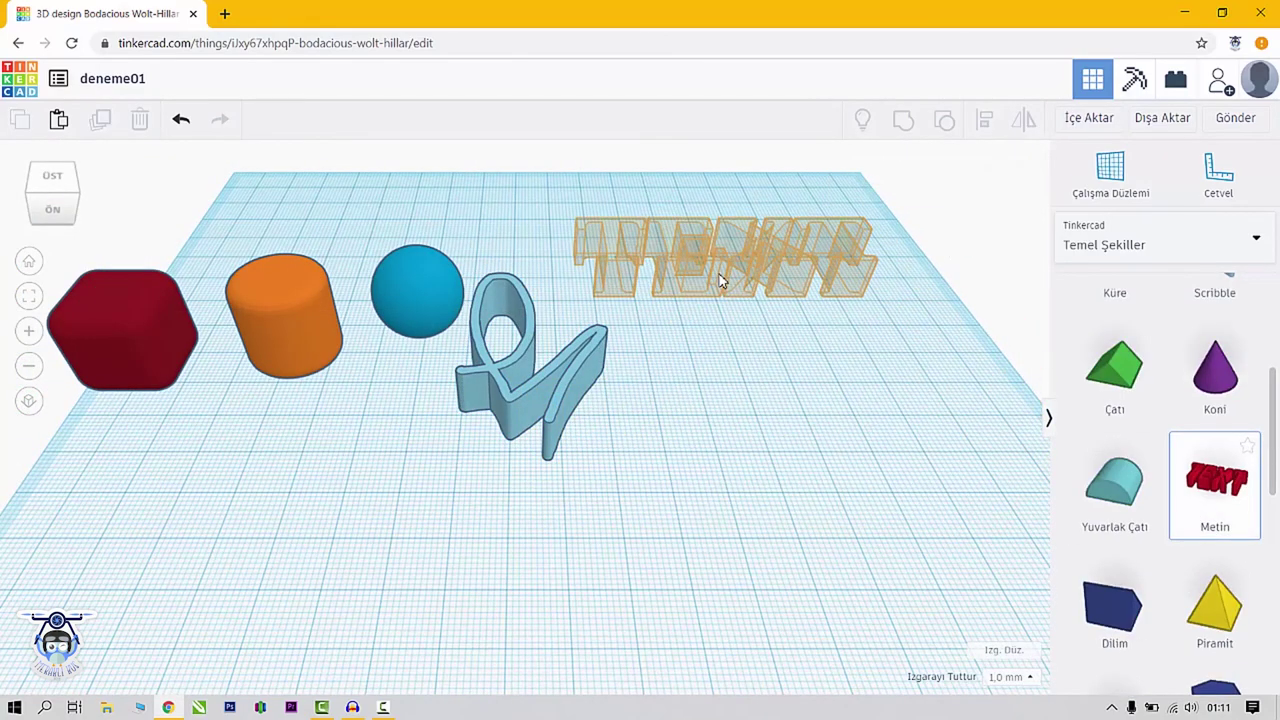
click(720, 280)
scroll(720, 280, up, 5)
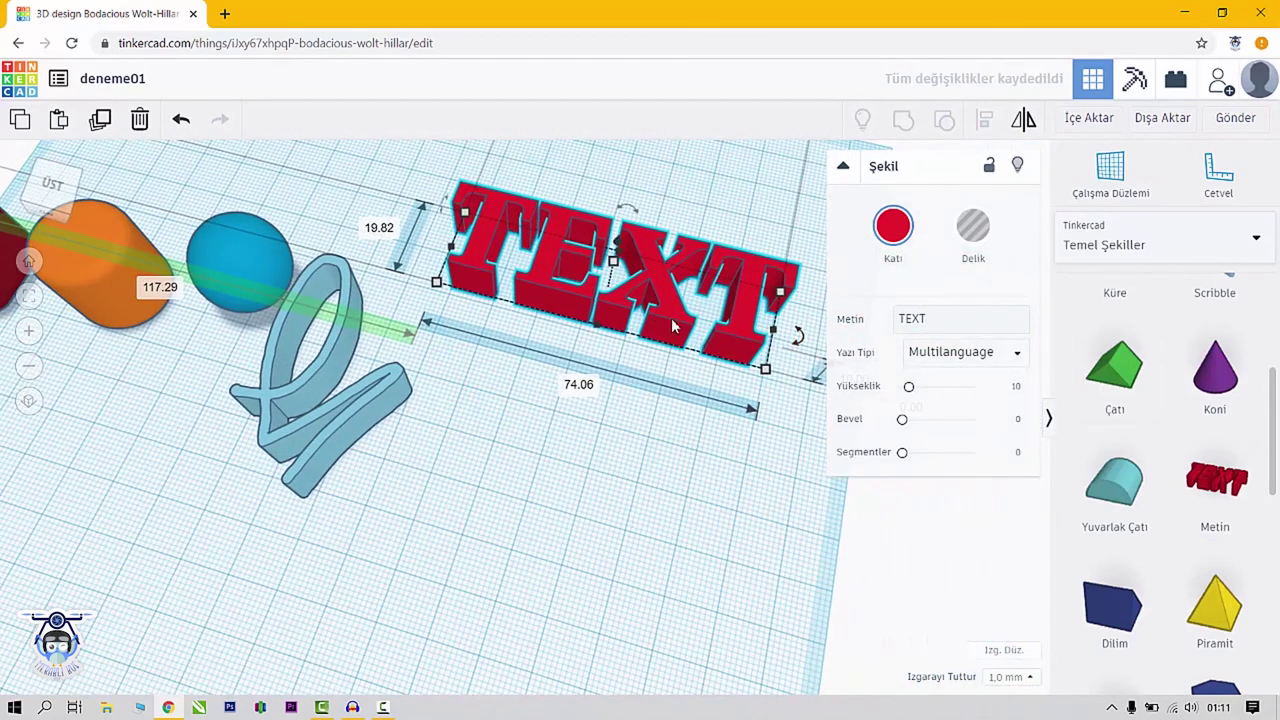
Replace the text shape's default wording with the instructor's name in lowercase
click(938, 318)
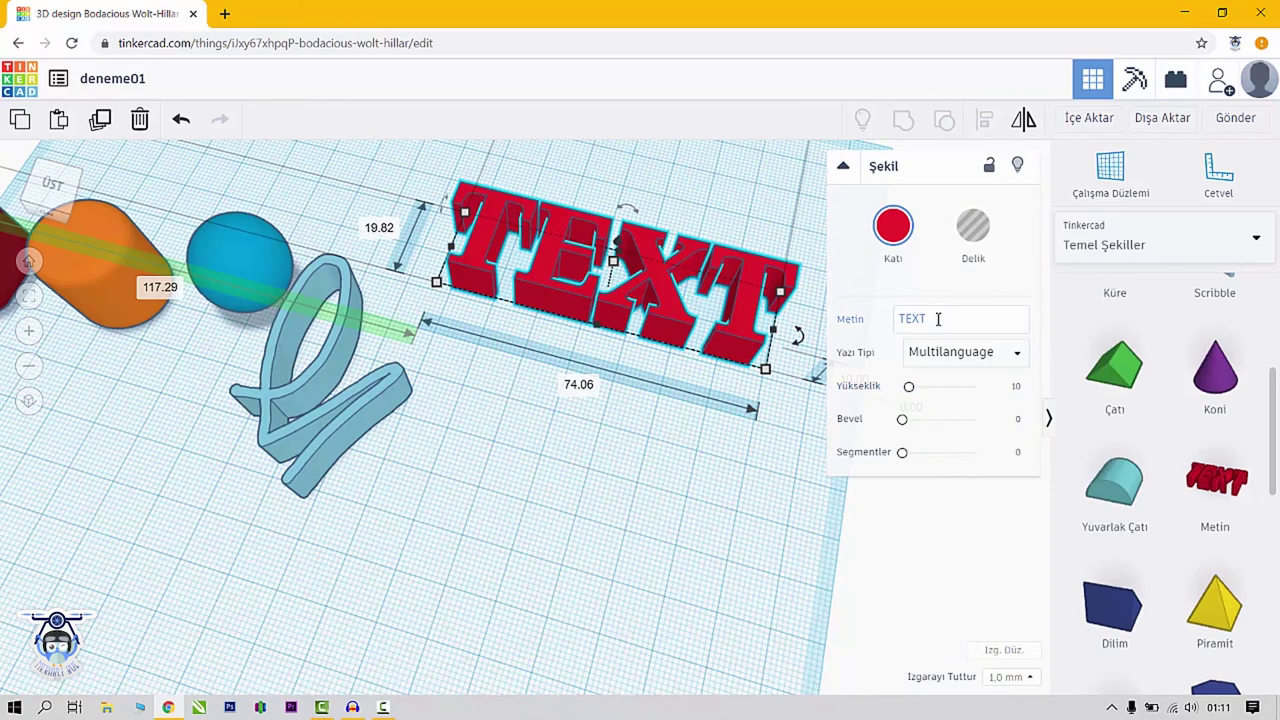
click(938, 318)
key(BackSpace)
key(BackSpace)
key(BackSpace)
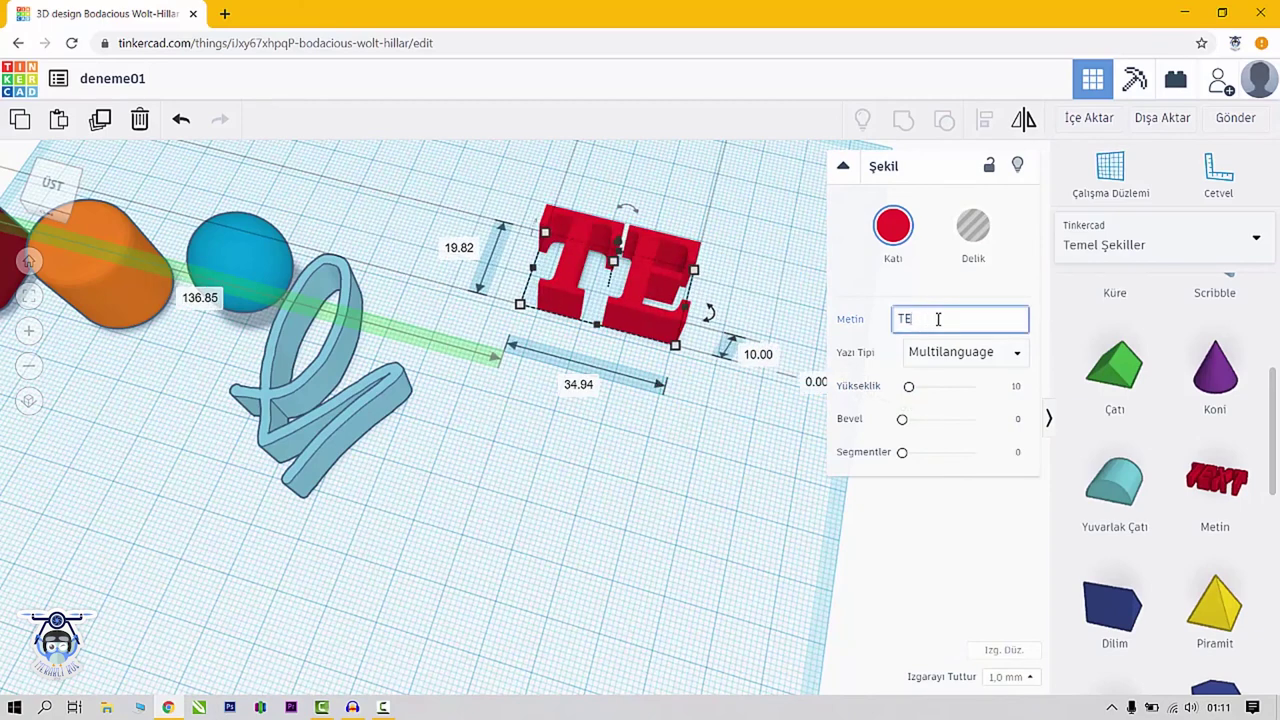
text(ali hoca)
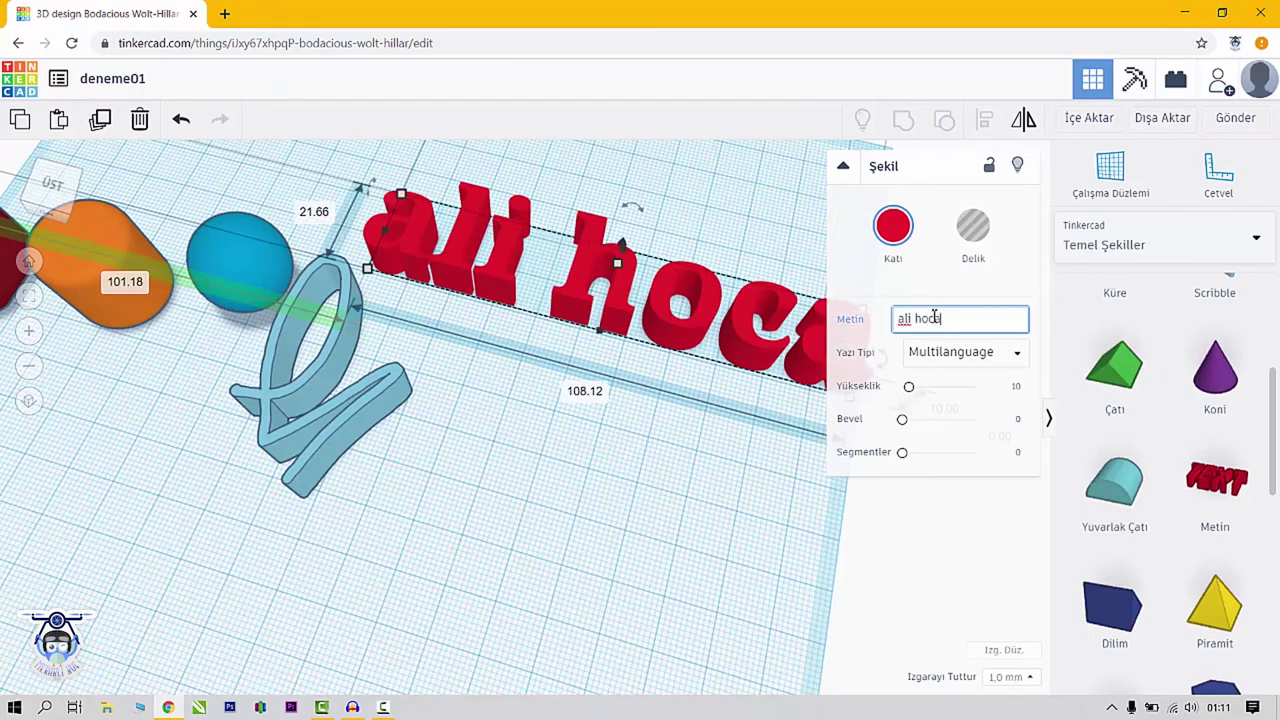
Change the text's font from Multilanguage to Sans, and move the text forward on the workplane
right_drag(692, 337, 625, 670)
click(965, 352)
click(966, 385)
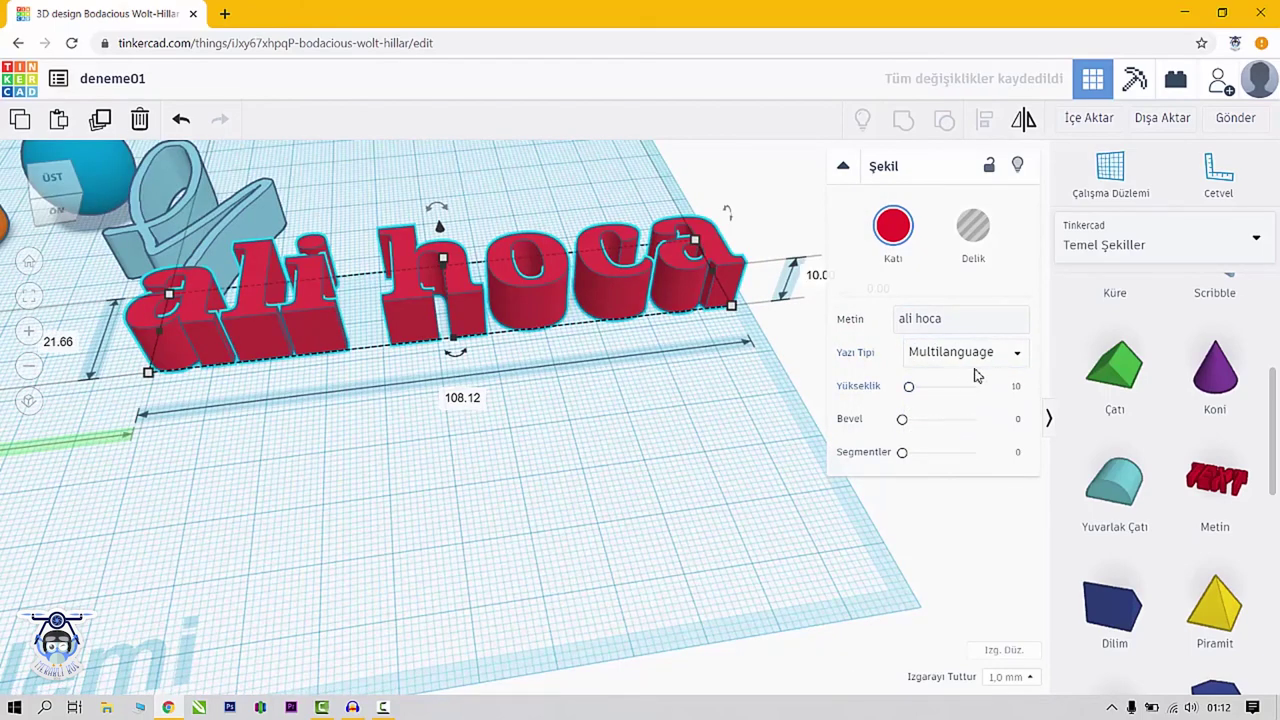
click(995, 358)
click(943, 410)
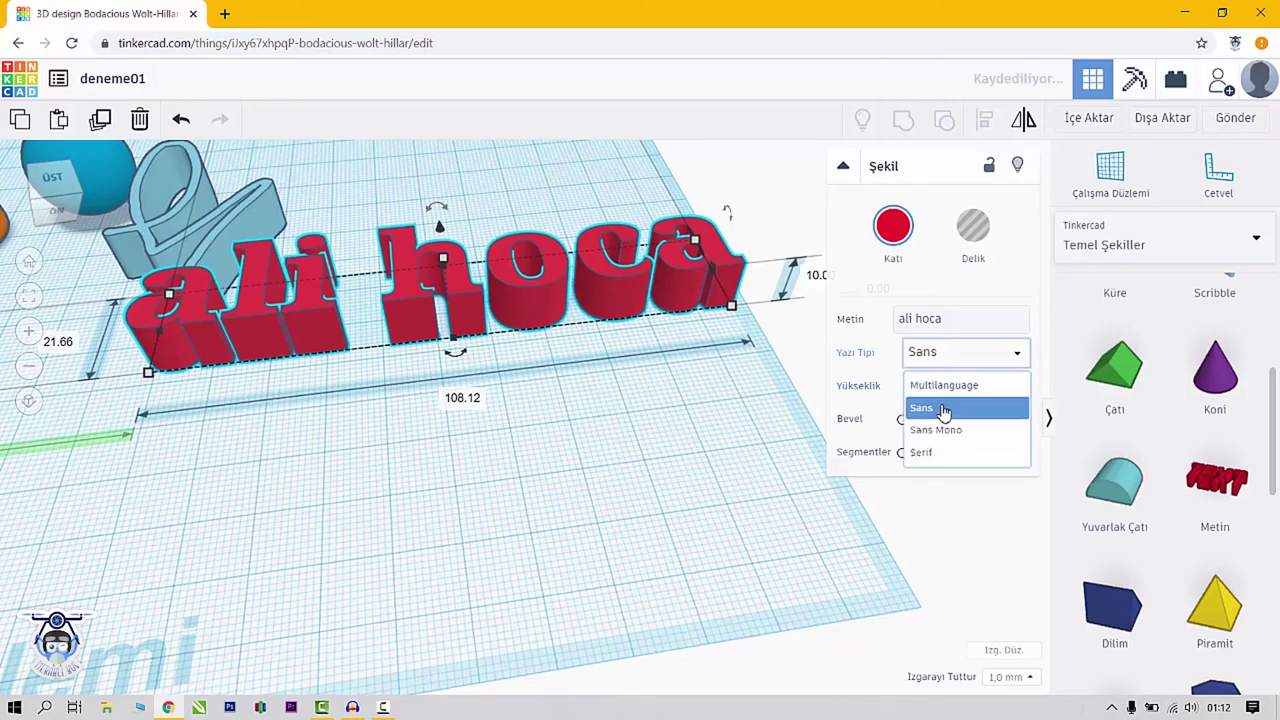
drag(575, 285, 649, 395)
Try the Sans Mono font on the text shape, and set its font to Serif
click(995, 356)
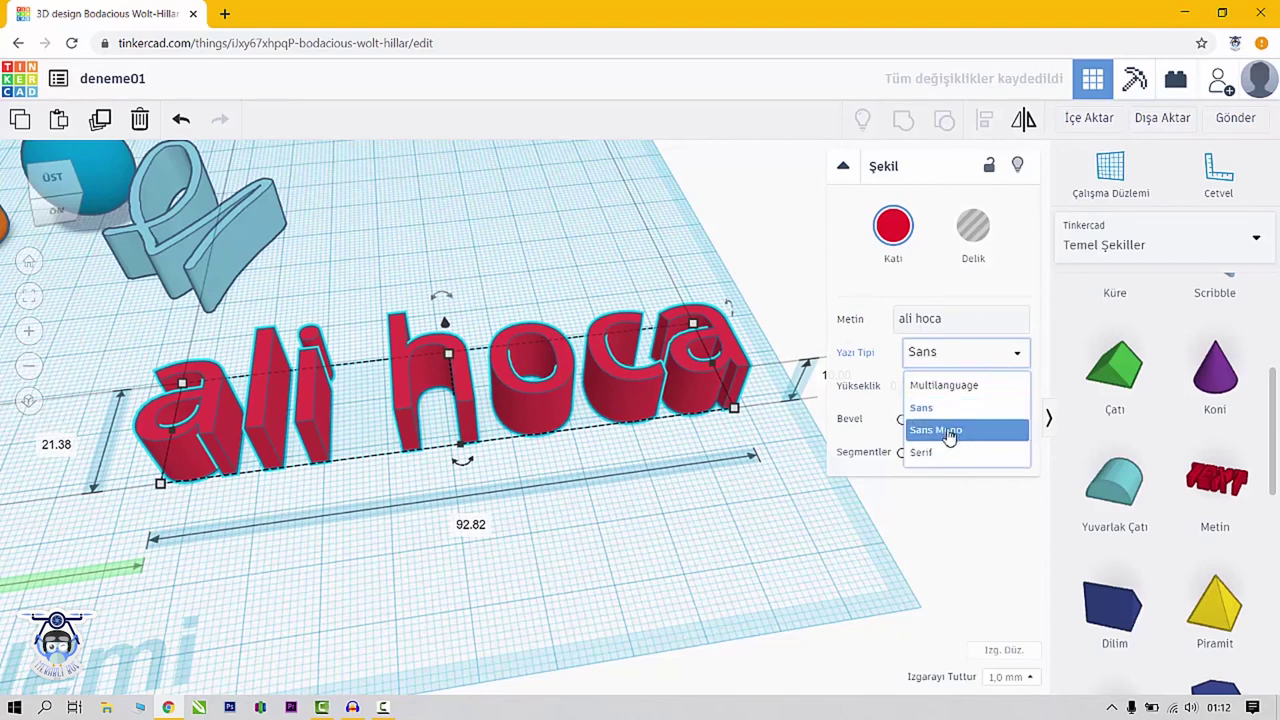
click(936, 428)
click(1018, 355)
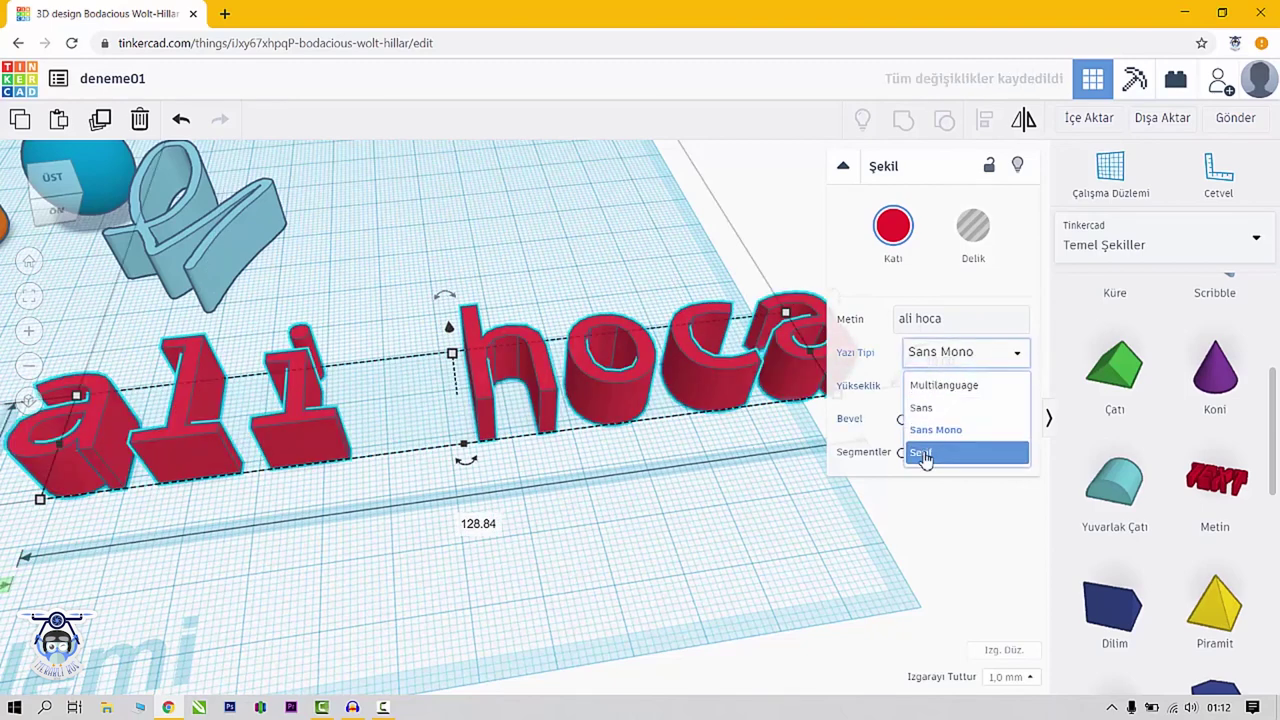
click(926, 451)
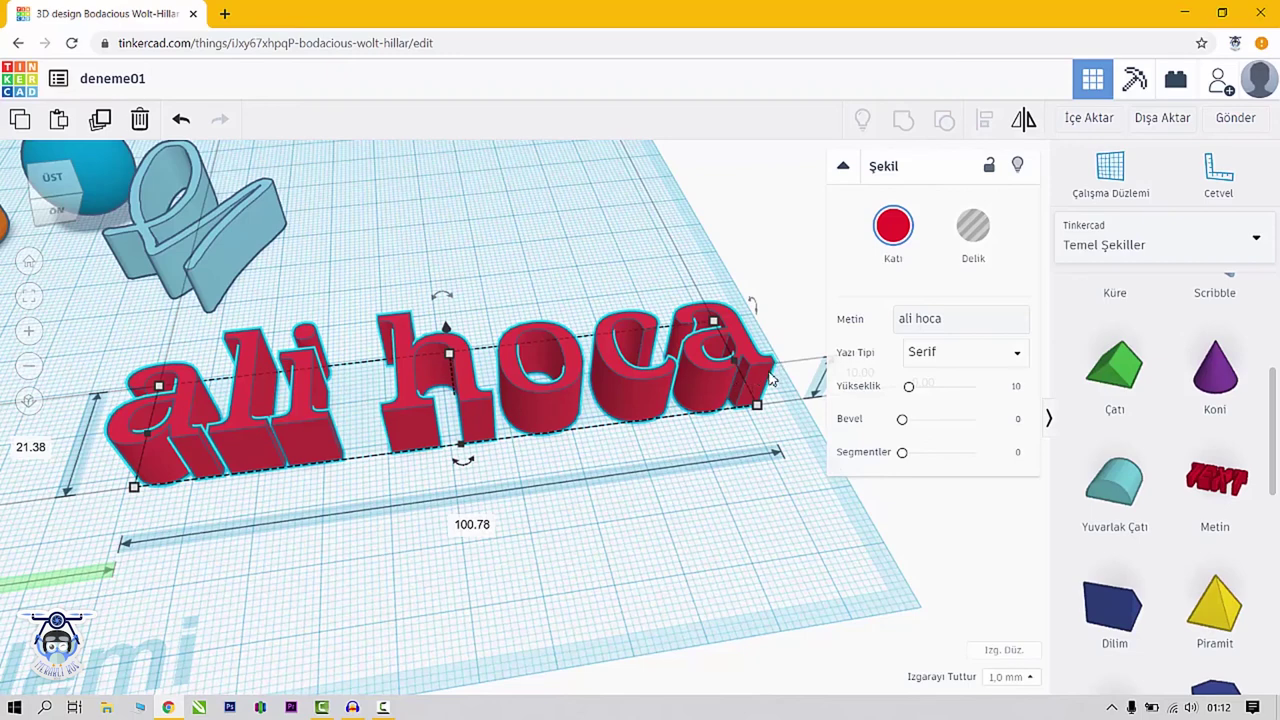
Give the text shape a bevel of 1.16 with 5 segments, and inspect the beveled letter edges up close
drag(901, 420, 935, 419)
scroll(720, 404, up, 5)
key(f)
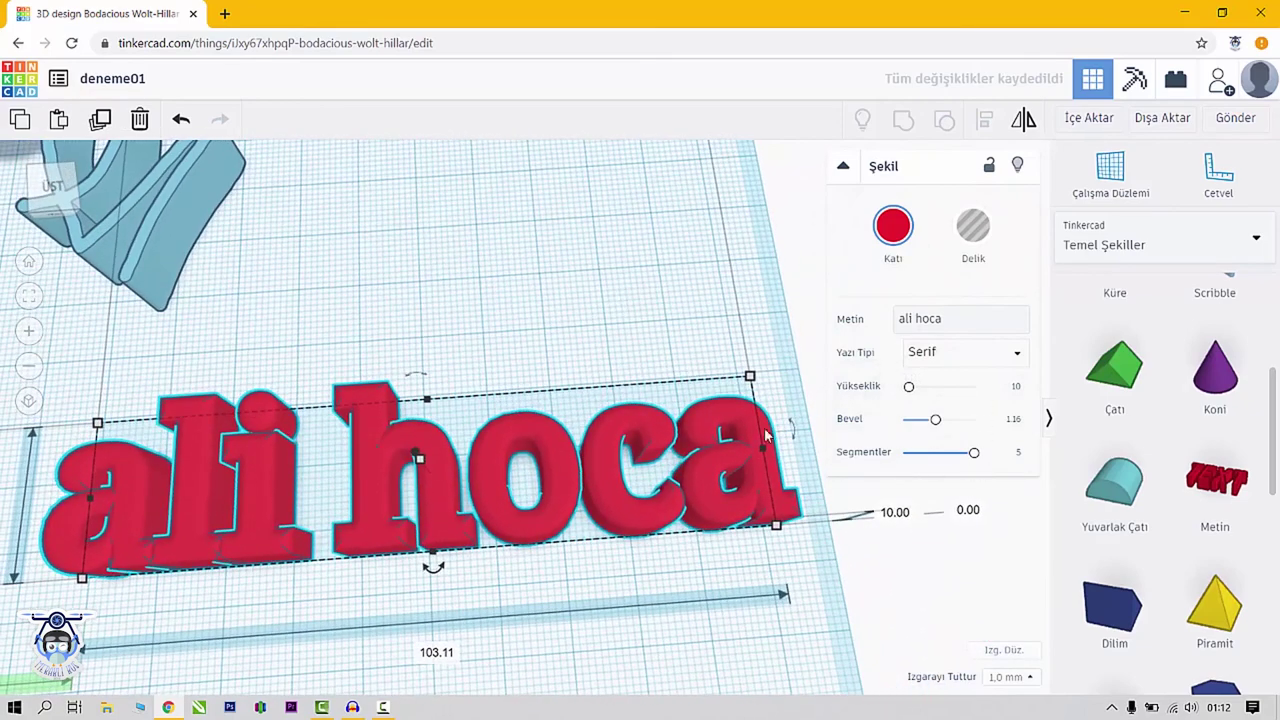
right_drag(558, 425, 641, 349)
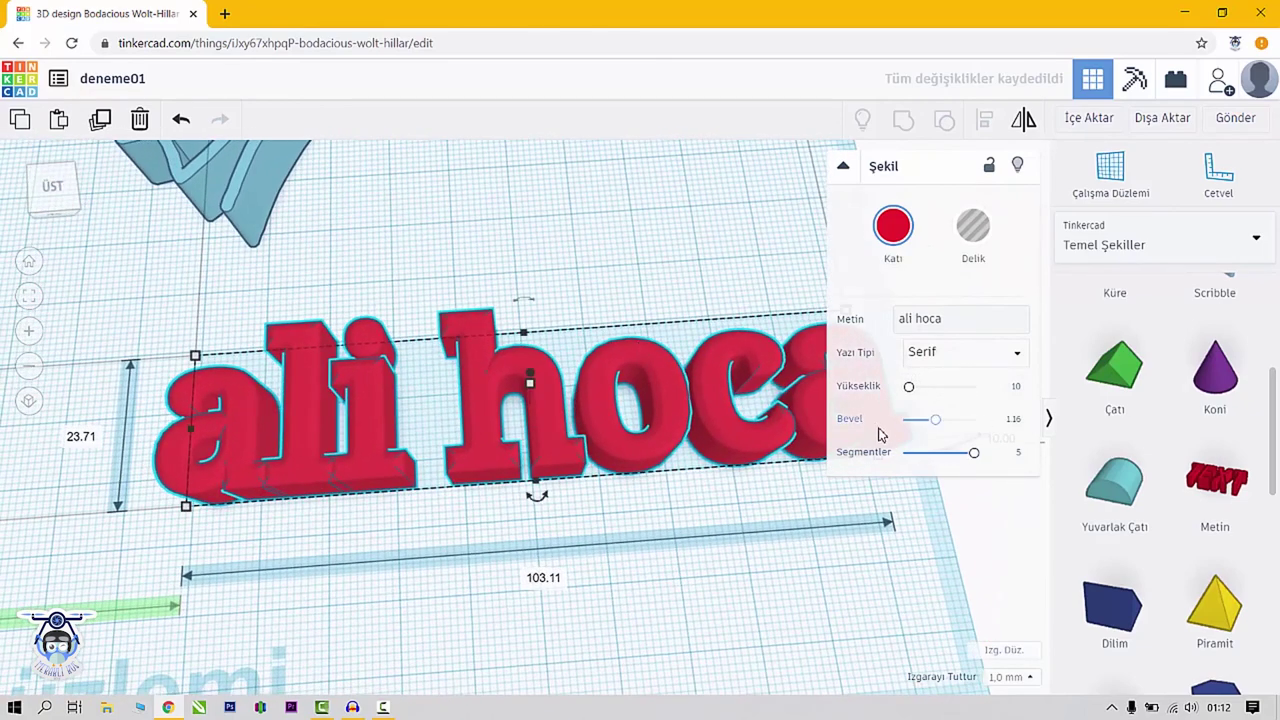
right_drag(443, 435, 560, 460)
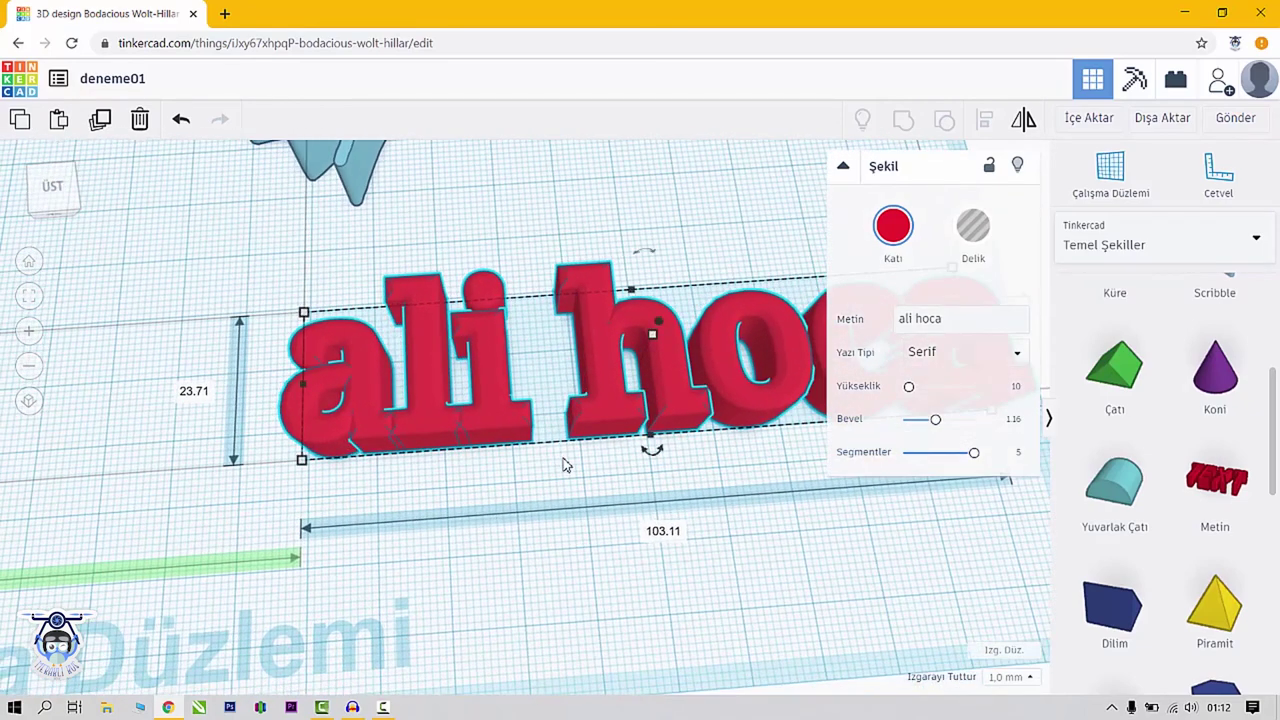
scroll(565, 491, up, 8)
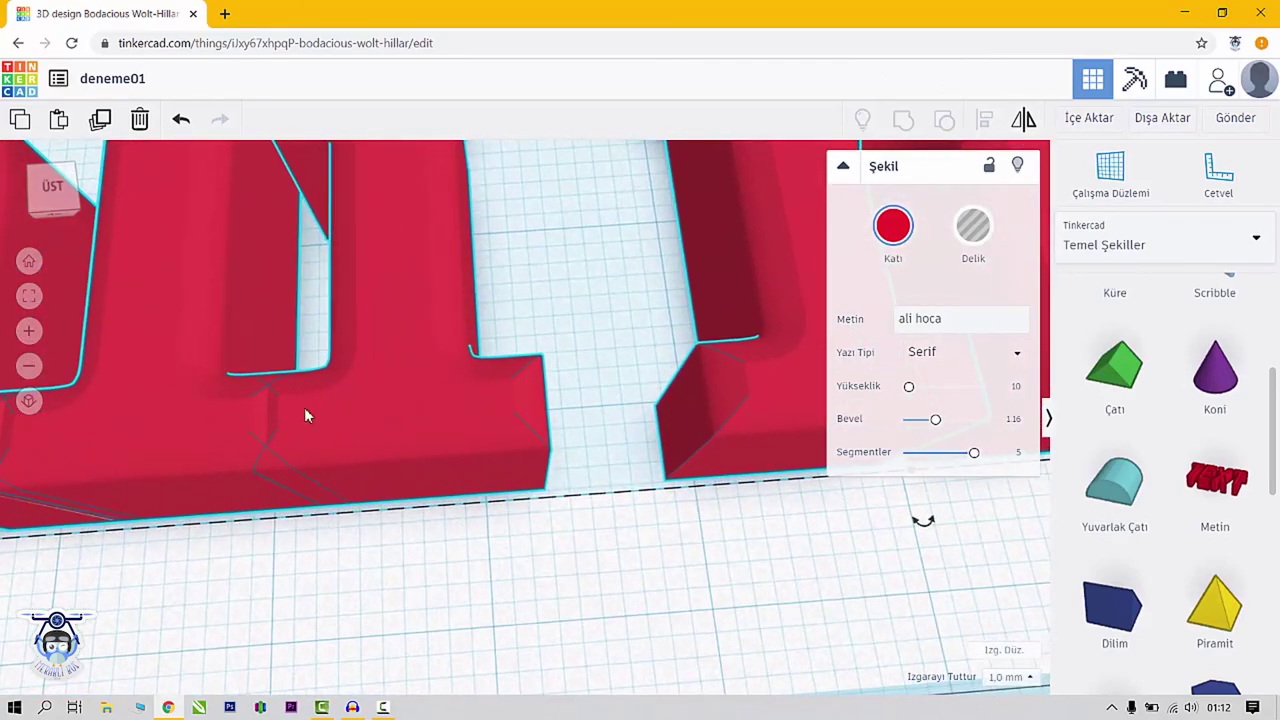
scroll(300, 446, down, 8)
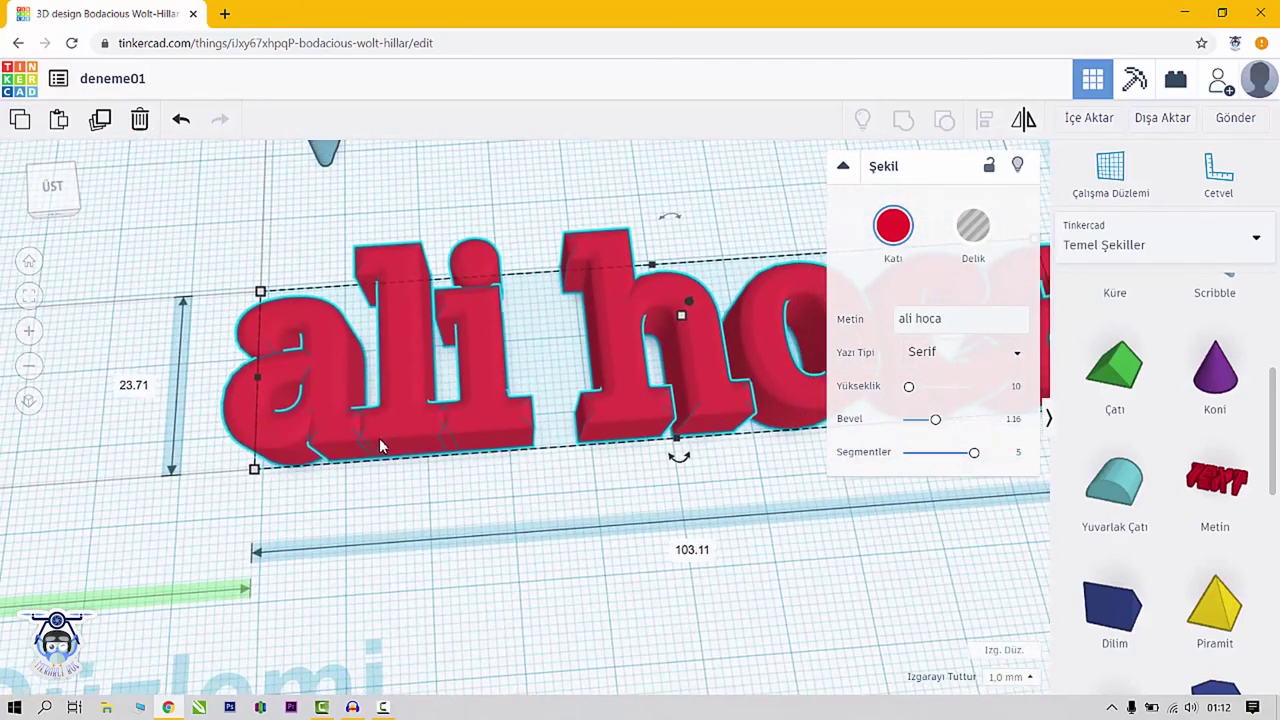
Place a Polygon on the workplane behind the text, and give it 5 sides, a bevel of 1.91 and 10 segments
scroll(1203, 440, down, 3)
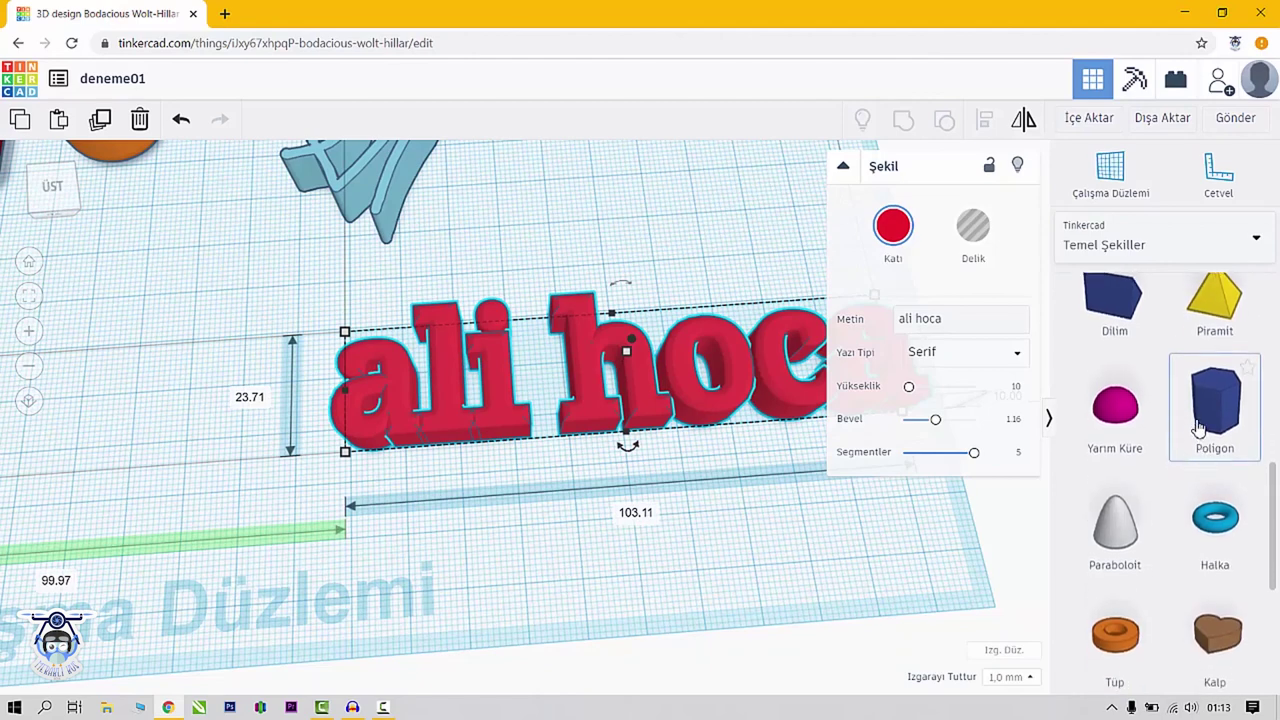
right_drag(345, 332, 618, 520)
drag(1228, 410, 458, 331)
drag(925, 320, 957, 354)
drag(906, 392, 974, 386)
Look through the rest of the basic shapes, such as the rings, stars, dice and diamond, and return to the first ones
scroll(1172, 430, down, 3)
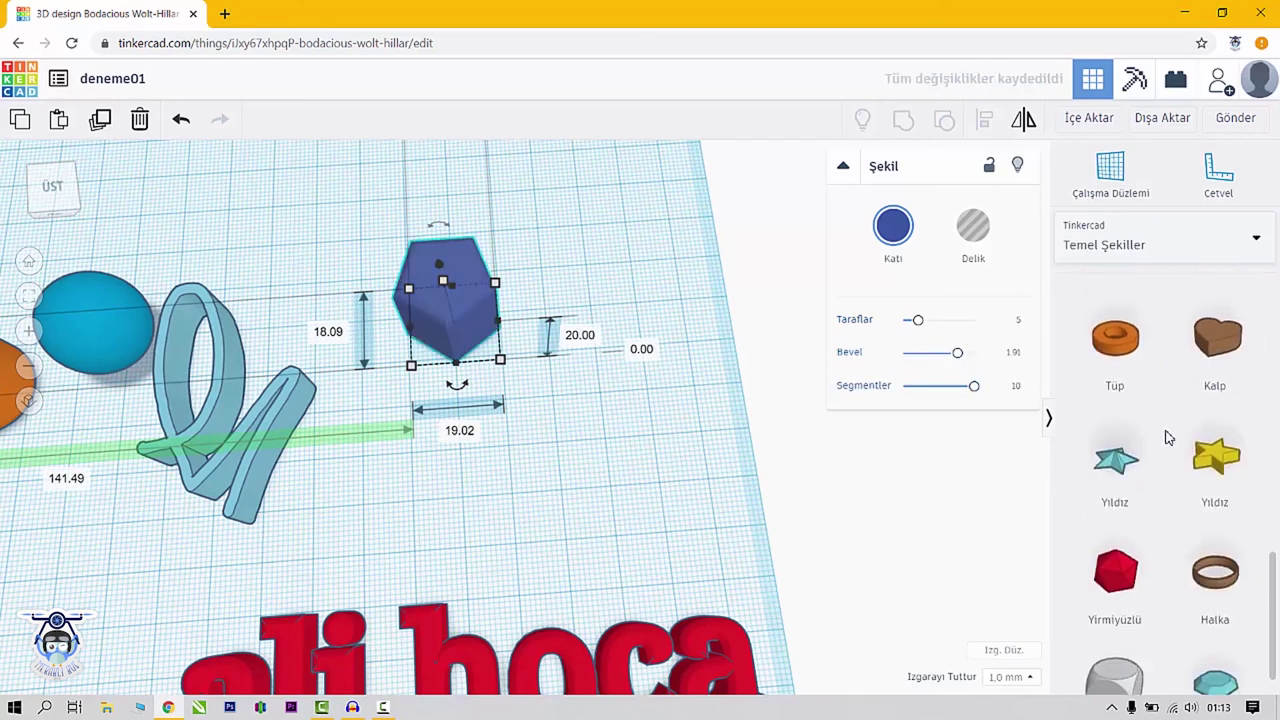
scroll(1160, 434, up, 1)
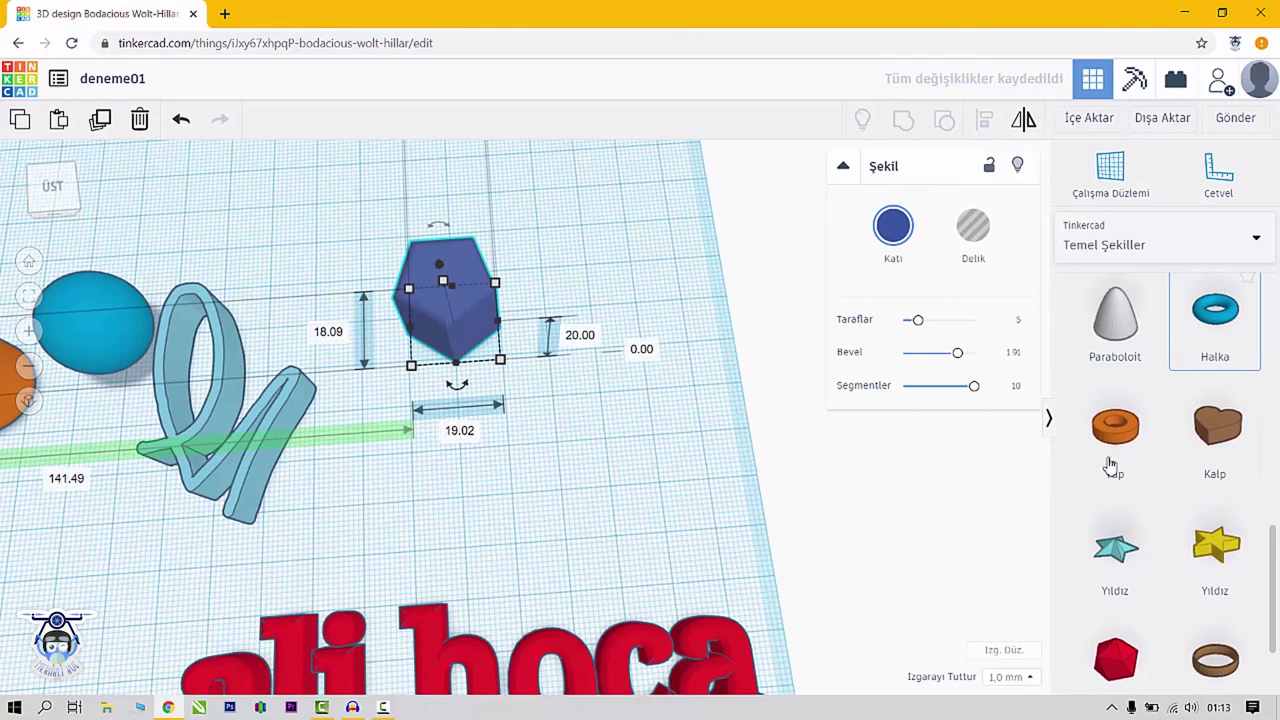
scroll(1150, 500, down, 2)
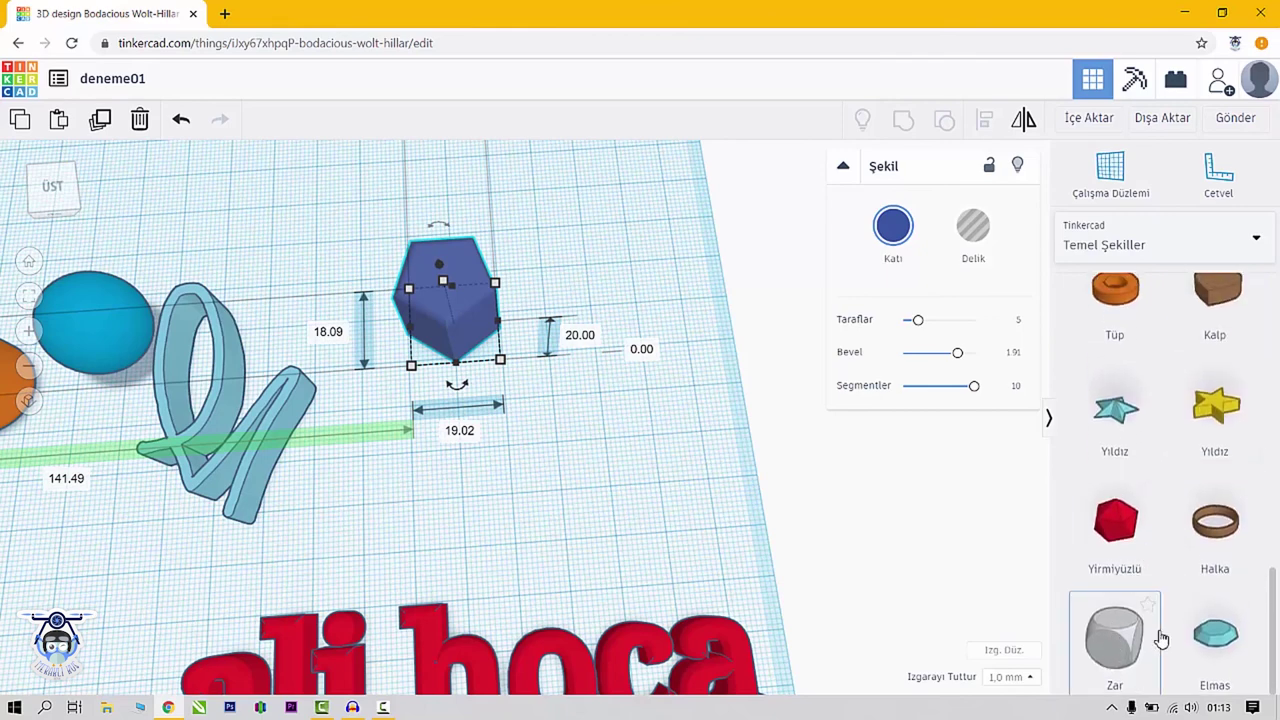
scroll(1157, 630, up, 4)
scroll(1153, 590, up, 4)
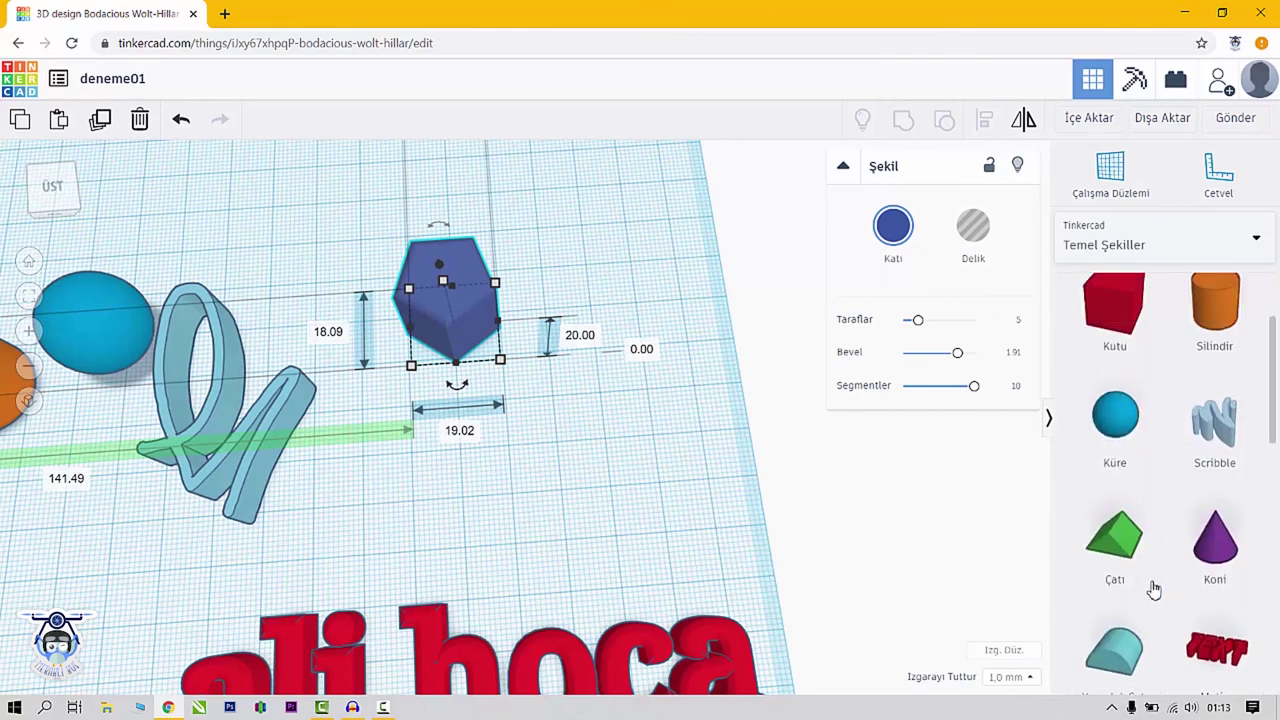
scroll(1108, 402, up, 2)
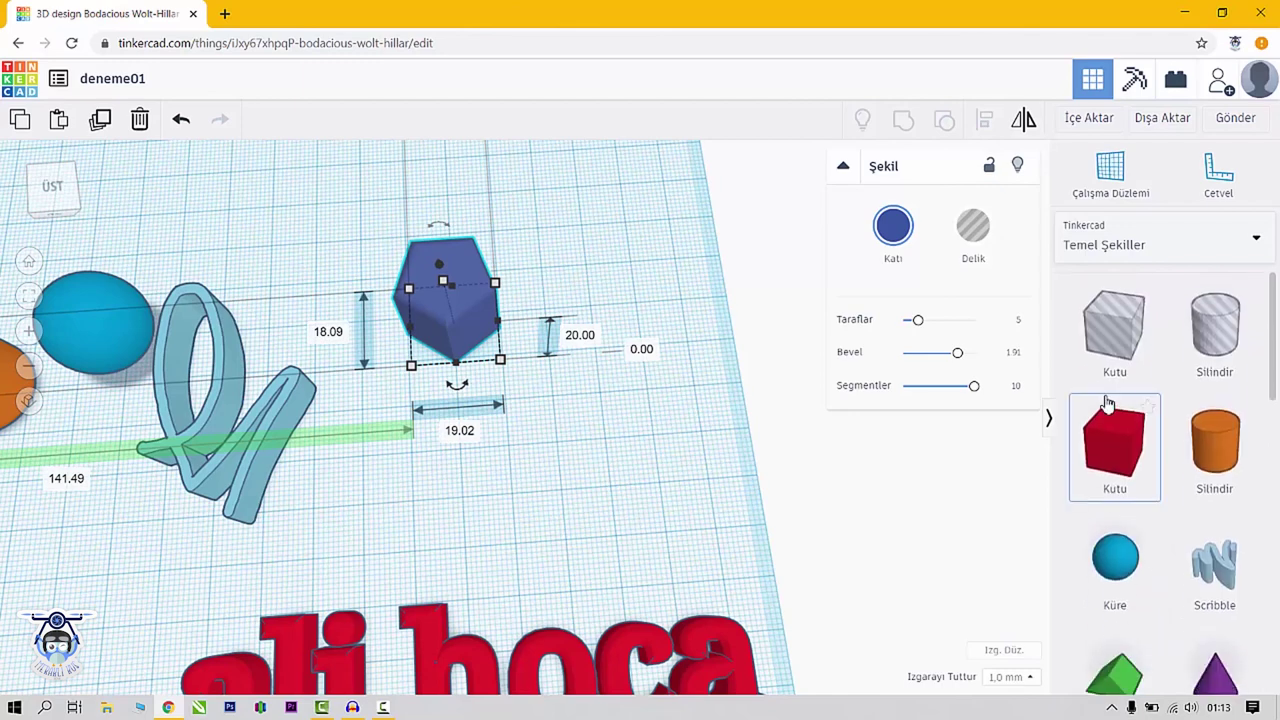
Switch the shape library to the complete Shape Generators collection and browse its shapes
click(1131, 254)
click(1092, 451)
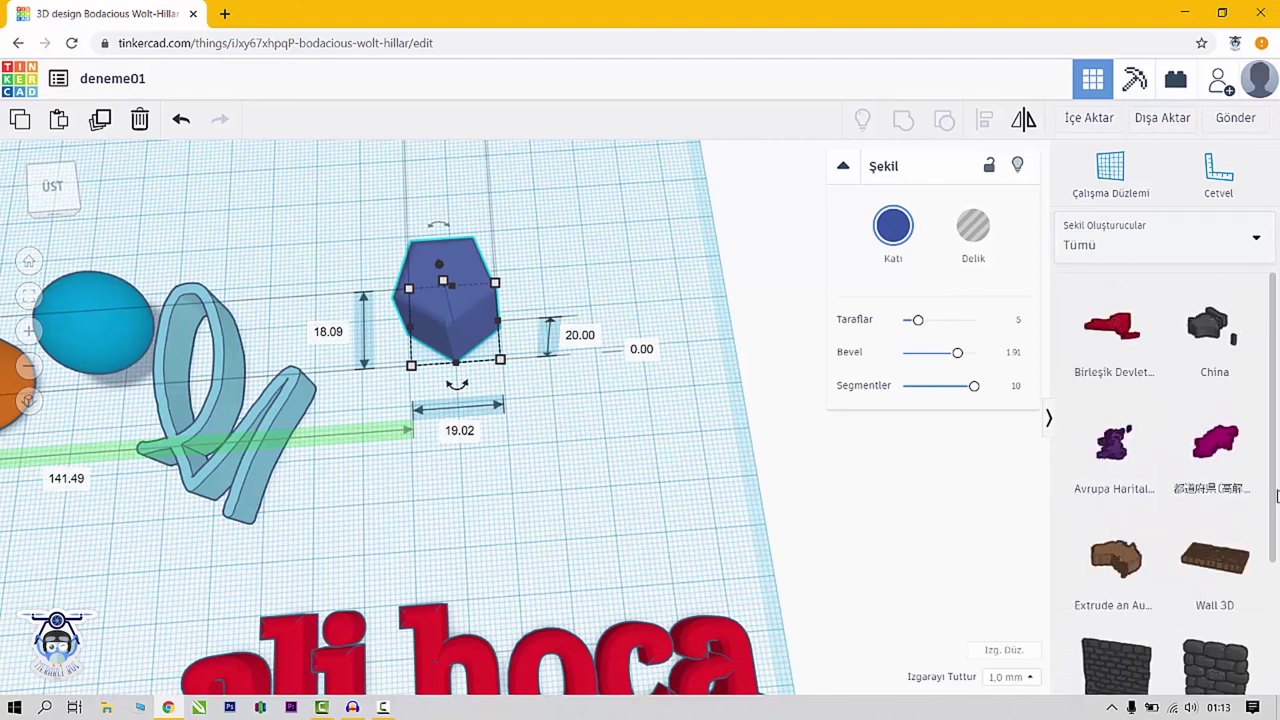
scroll(1205, 508, down, 2)
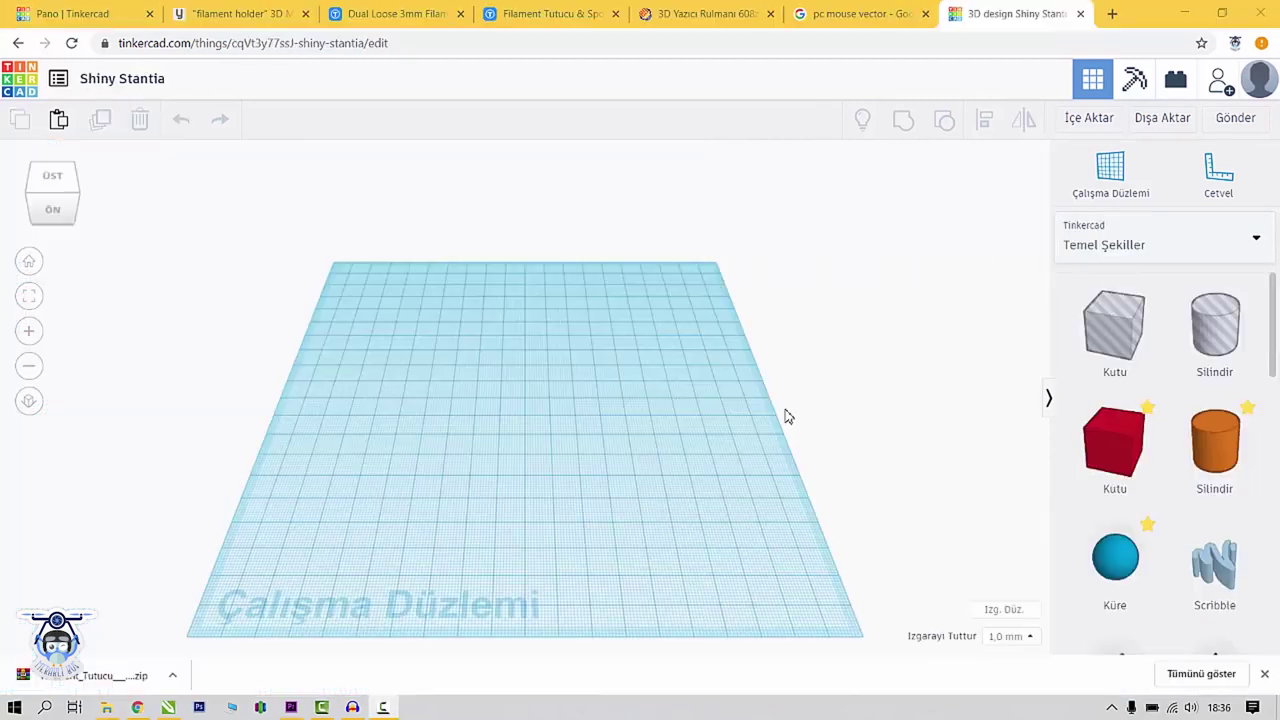